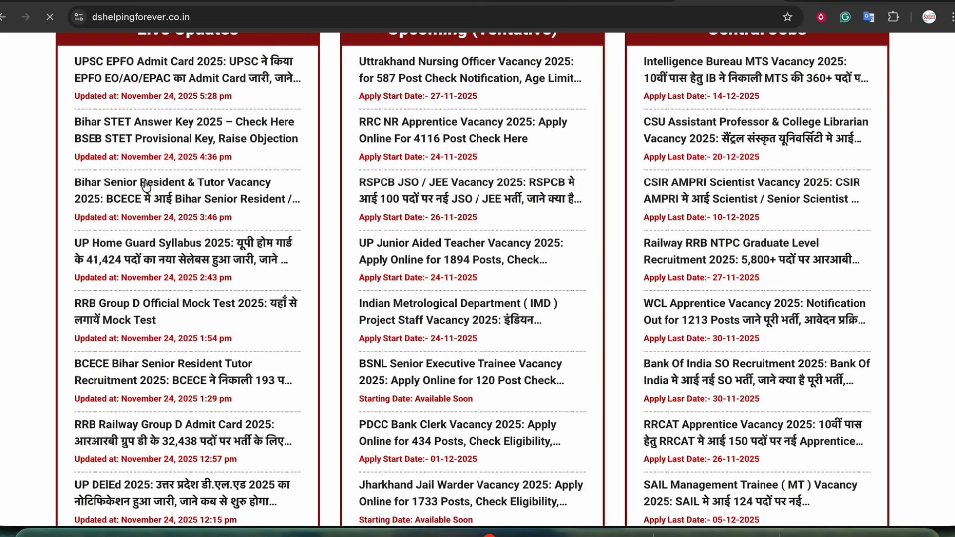
Scroll through the homepage's Live Updates, Upcoming and Central Jobs lists, then back to the top
scroll(358, 227, down, 6)
scroll(343, 219, up, 8)
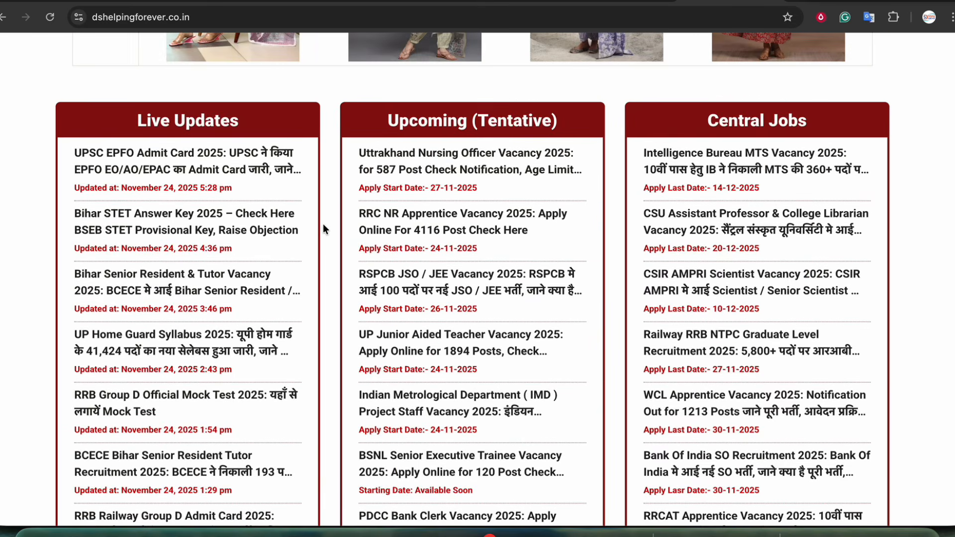
scroll(327, 230, down, 3)
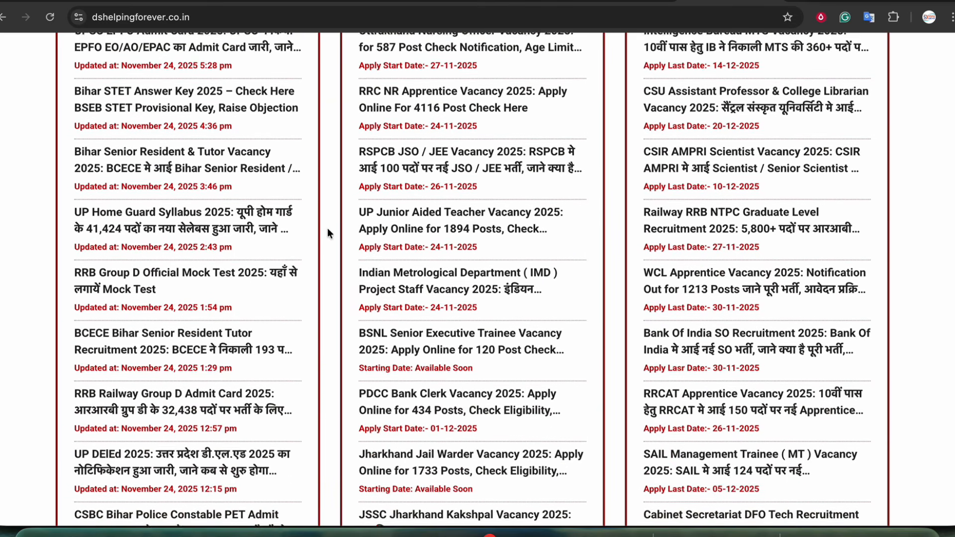
scroll(327, 228, down, 1)
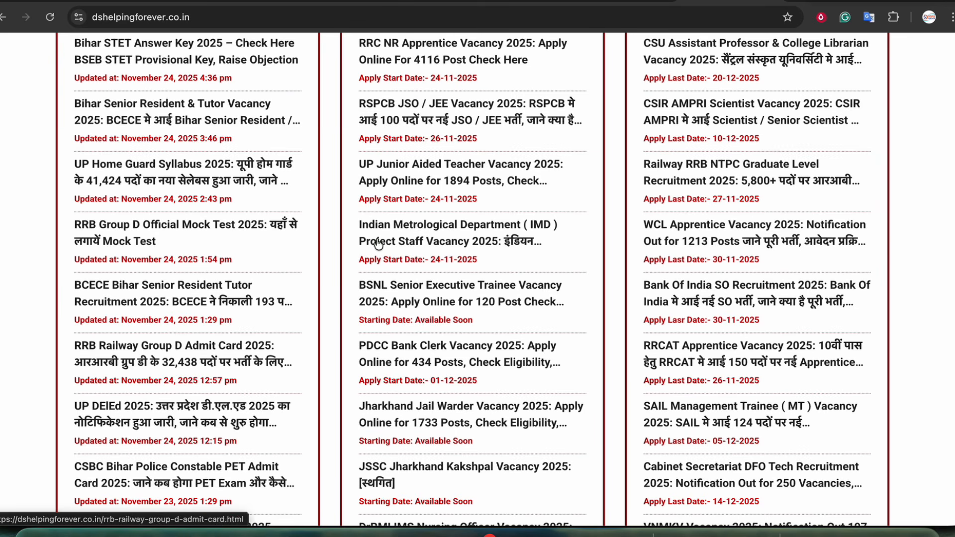
scroll(140, 414, up, 8)
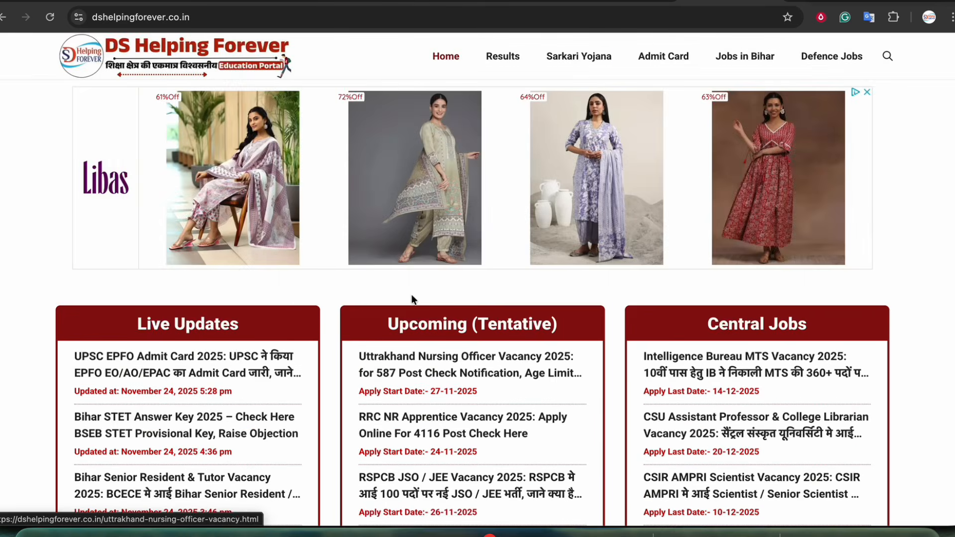
Search the site for 'up dele' and open the UP DElEd 2025 notification article
click(887, 56)
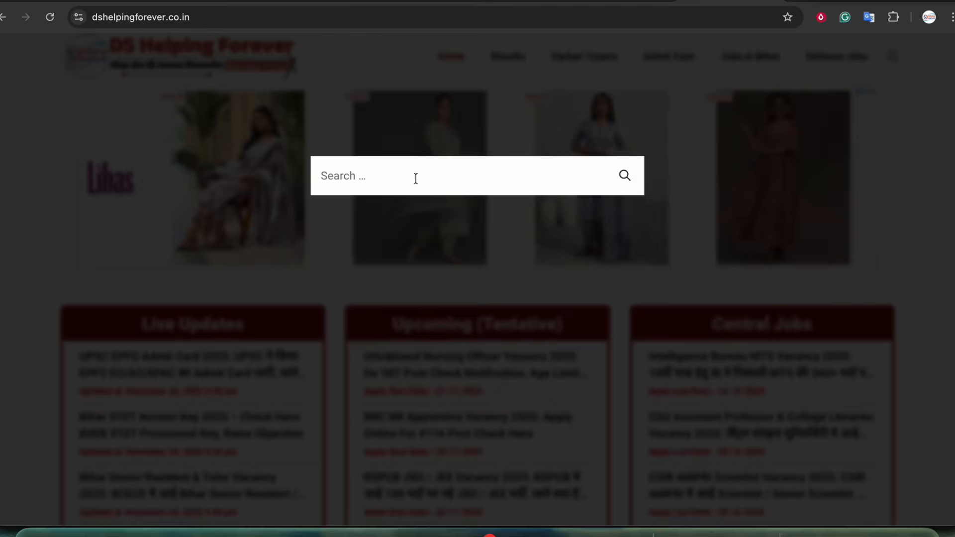
text(up deleld)
key(Return)
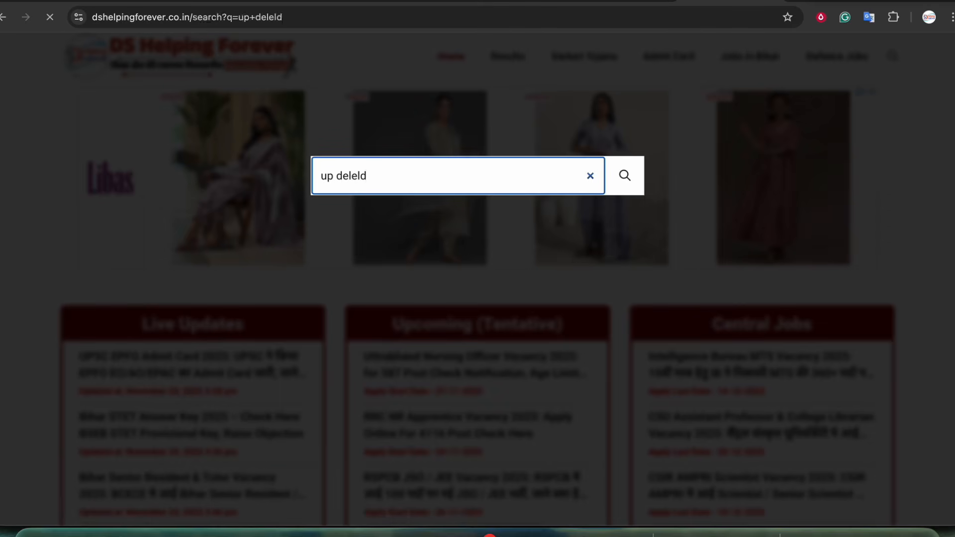
scroll(370, 222, down, 3)
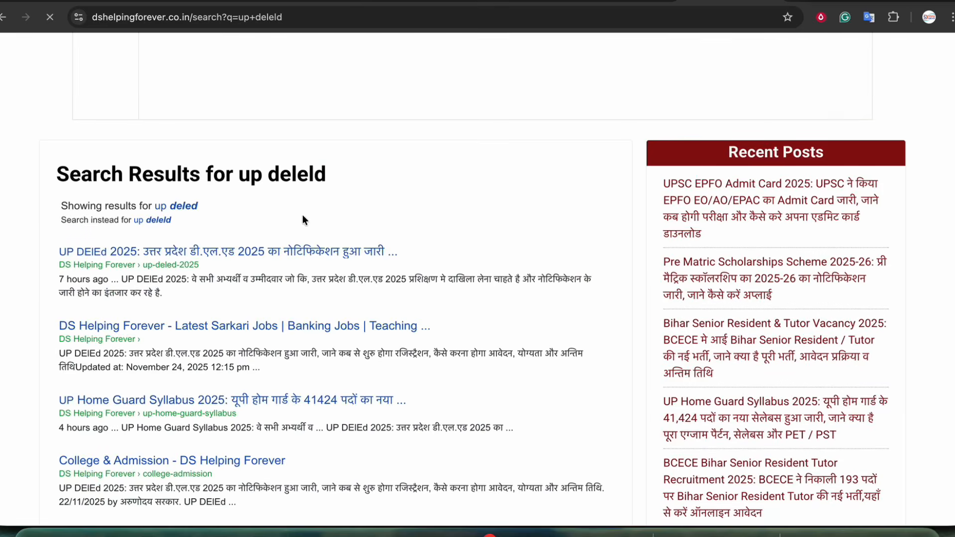
click(142, 258)
Highlight the key dates: application start, last apply date, fee payment and 18 December print-out deadline
scroll(423, 282, down, 5)
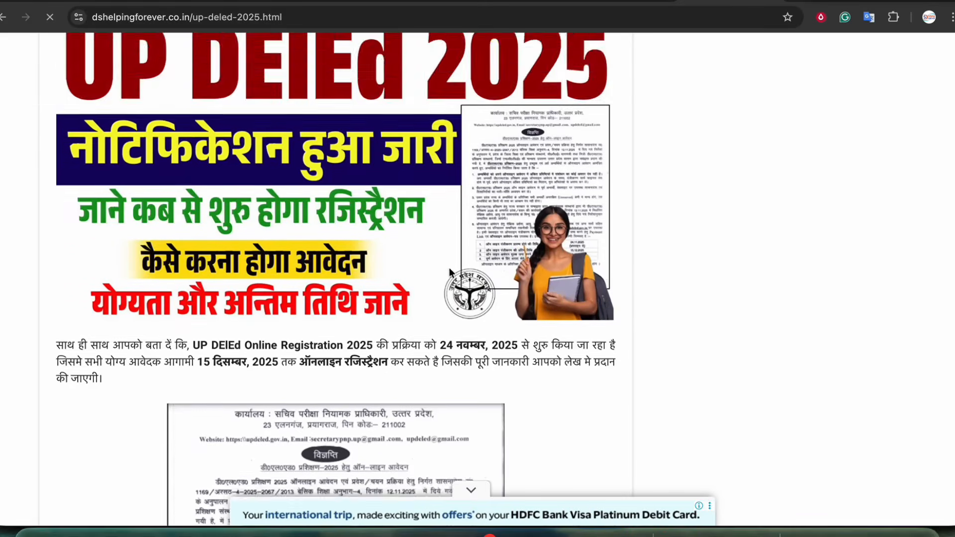
scroll(449, 266, down, 15)
scroll(432, 341, down, 15)
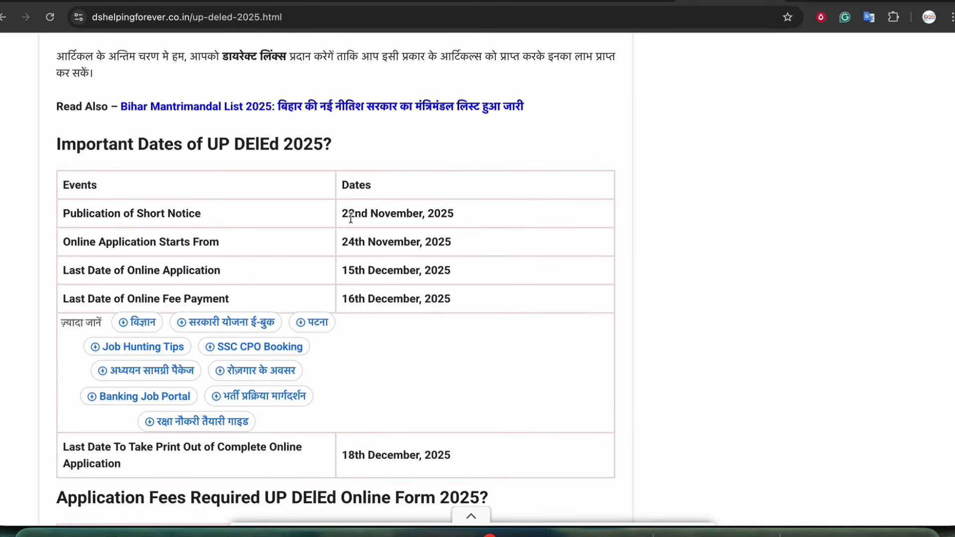
drag(344, 242, 416, 242)
drag(355, 270, 416, 270)
click(380, 271)
scroll(384, 273, down, 4)
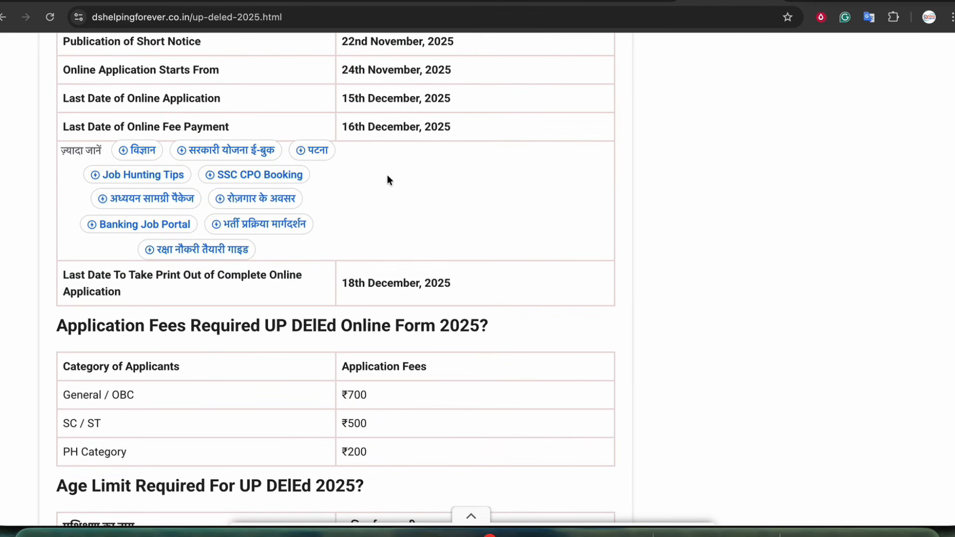
drag(348, 127, 403, 127)
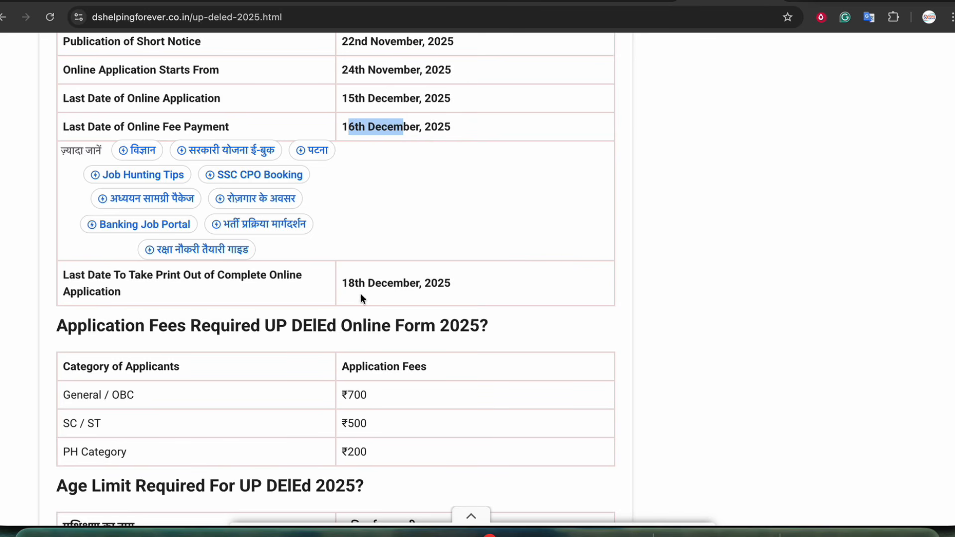
drag(218, 276, 250, 277)
drag(355, 283, 430, 284)
Scroll through the application fee section, highlighting the fee category rows
scroll(428, 299, down, 1)
scroll(428, 299, down, 2)
drag(83, 275, 159, 286)
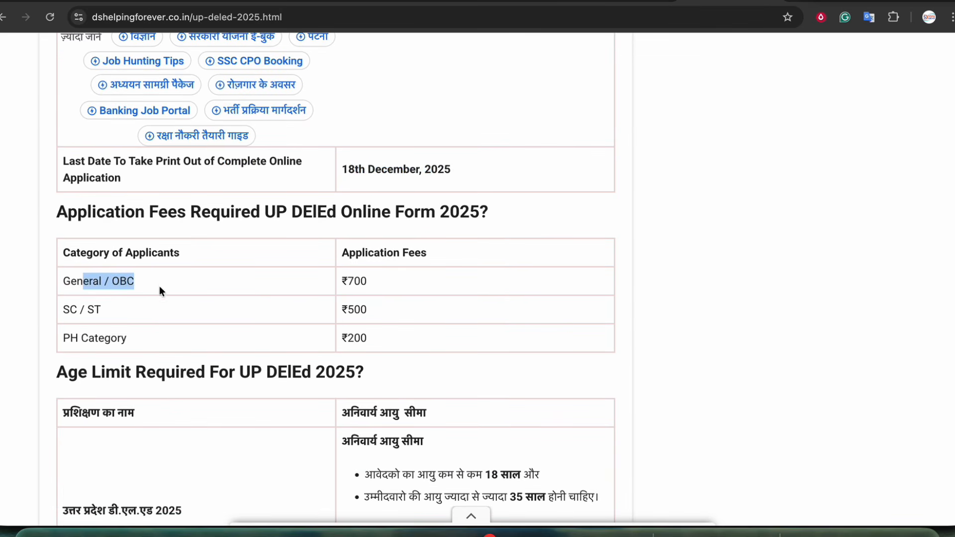
scroll(70, 258, down, 1)
drag(71, 258, 212, 262)
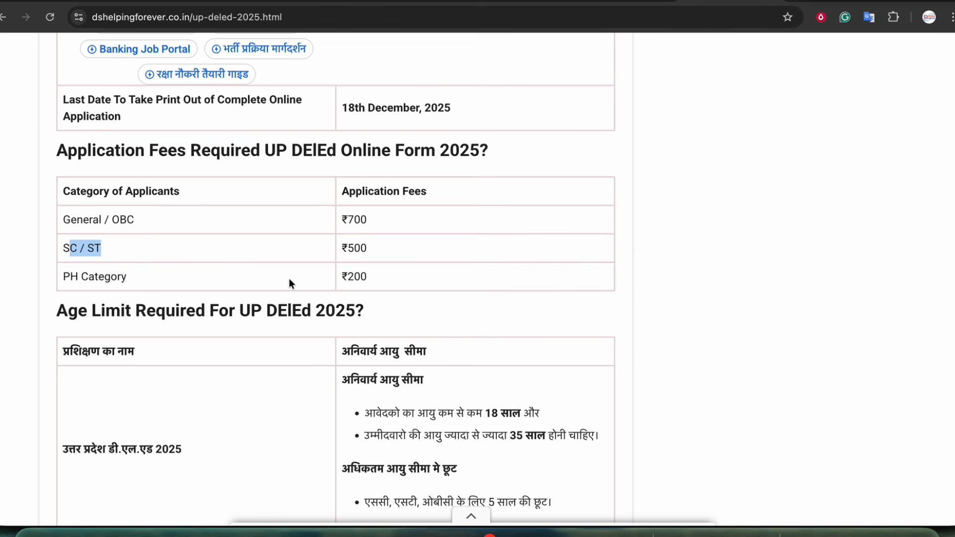
scroll(398, 294, down, 3)
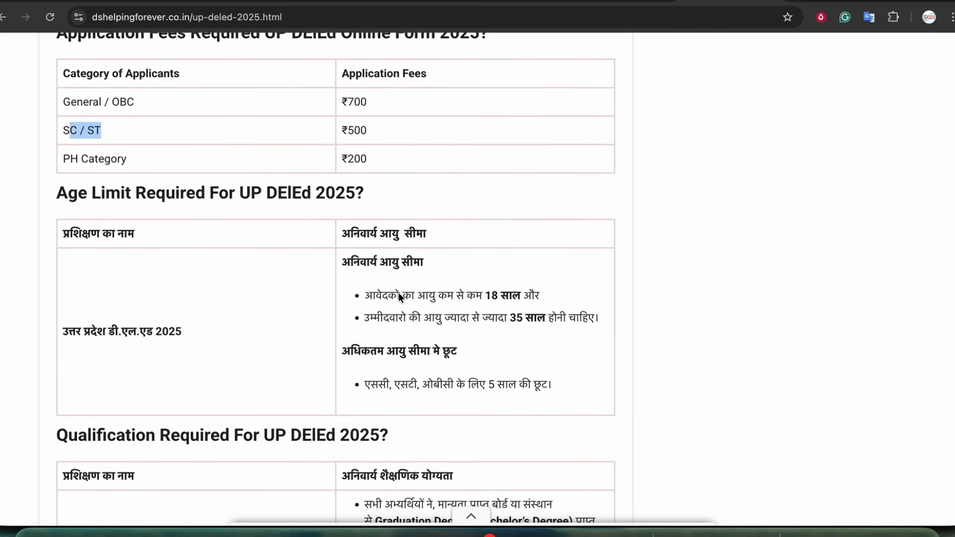
click(512, 264)
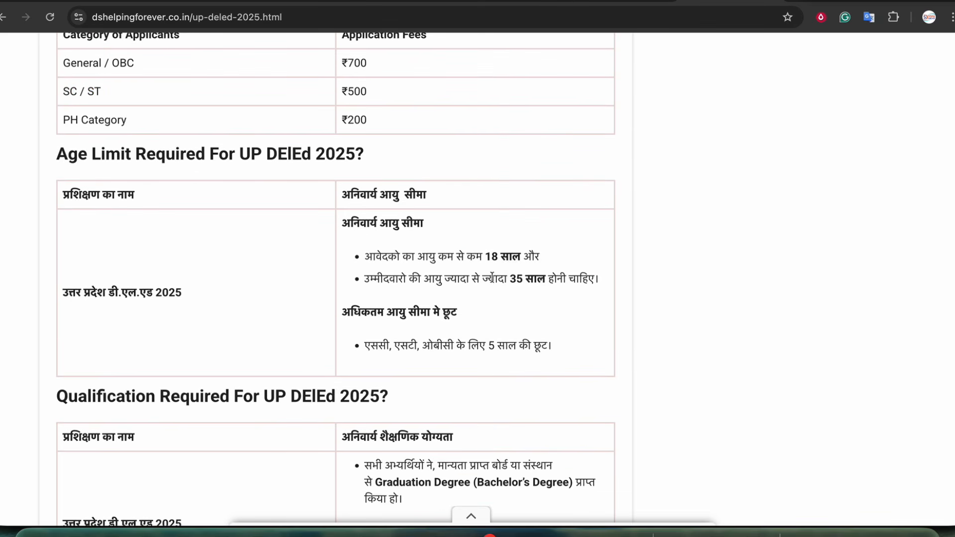
scroll(486, 272, down, 3)
drag(379, 192, 479, 191)
Highlight the note's 24 November date and release wording, then scroll down to the Direct Links
scroll(471, 231, down, 3)
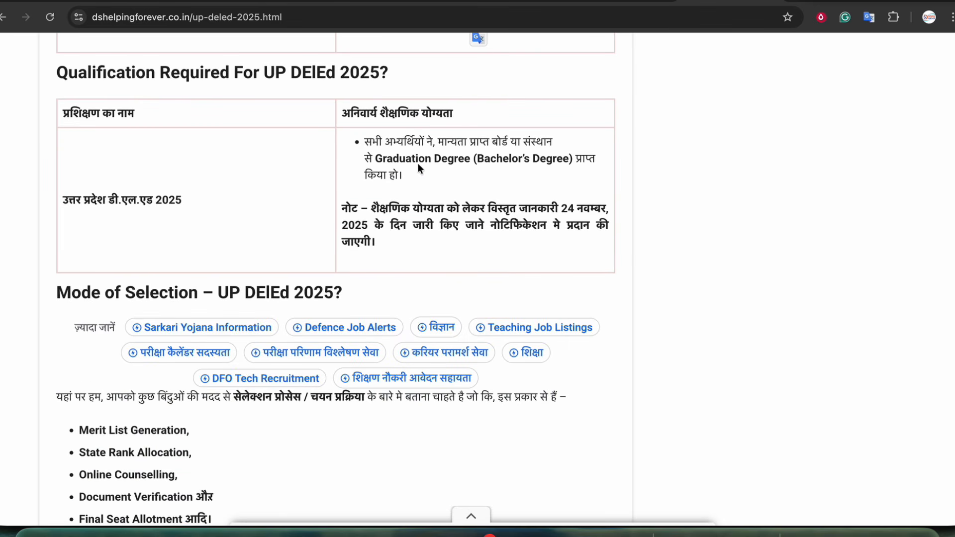
scroll(418, 172, down, 1)
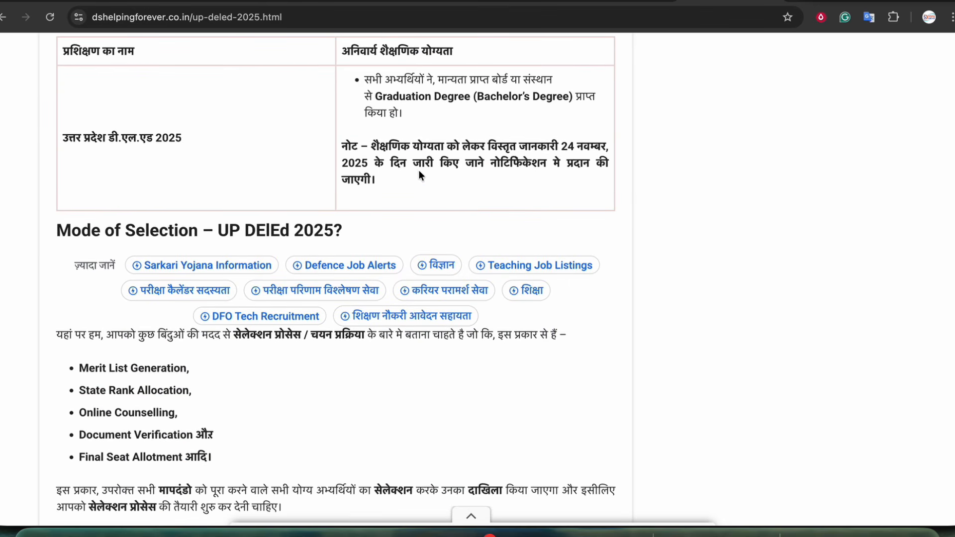
drag(561, 147, 605, 152)
drag(371, 163, 423, 165)
click(422, 165)
scroll(611, 190, down, 15)
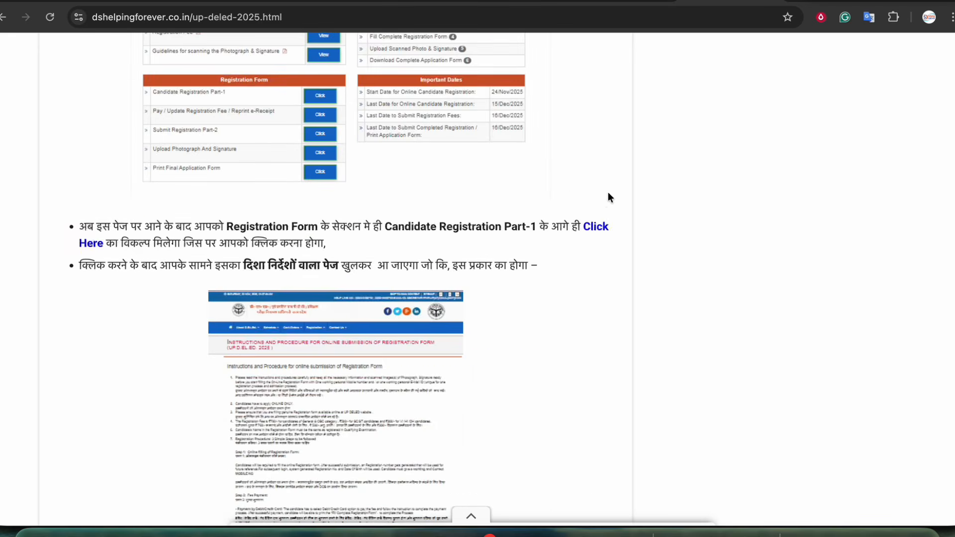
scroll(606, 195, down, 20)
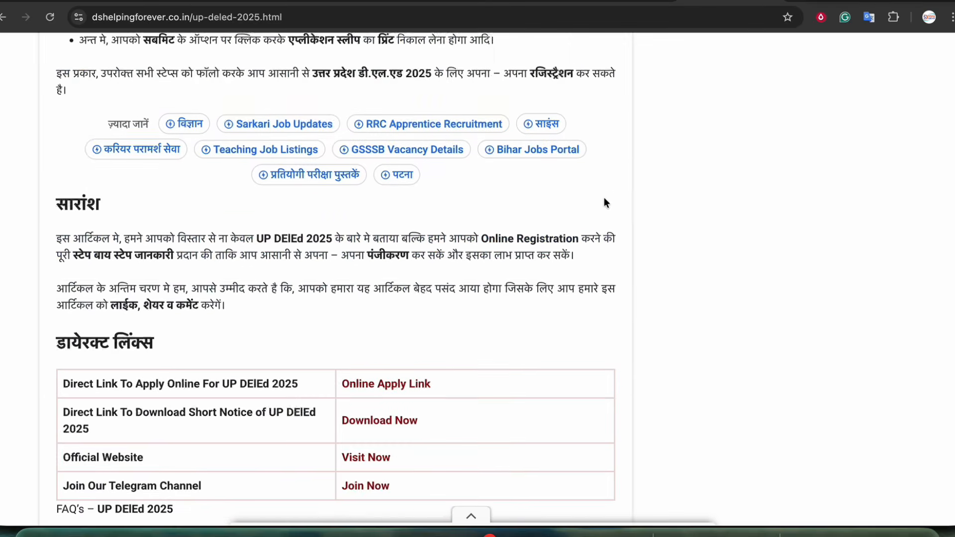
scroll(604, 198, down, 3)
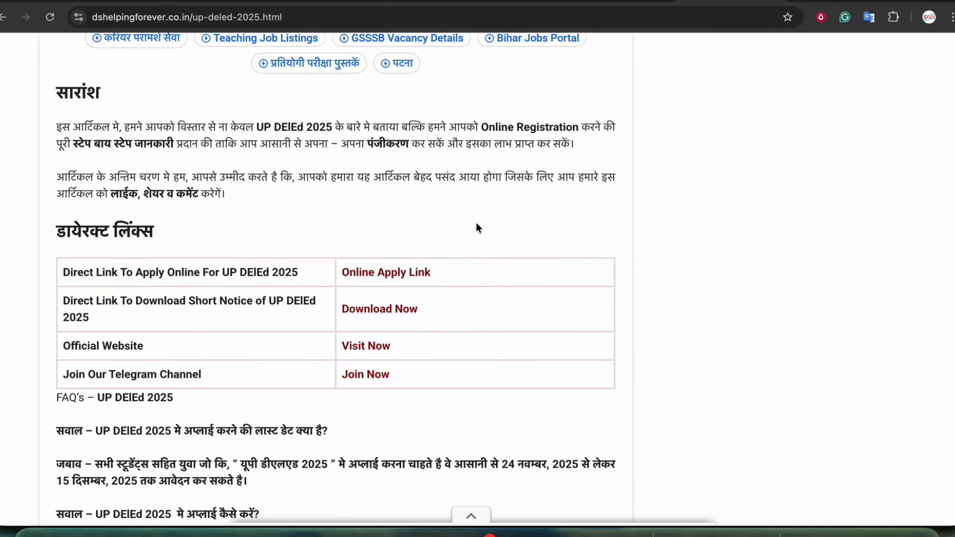
Open the short notice Press_Release.pdf, zoom it to 150% and read through it
click(382, 311)
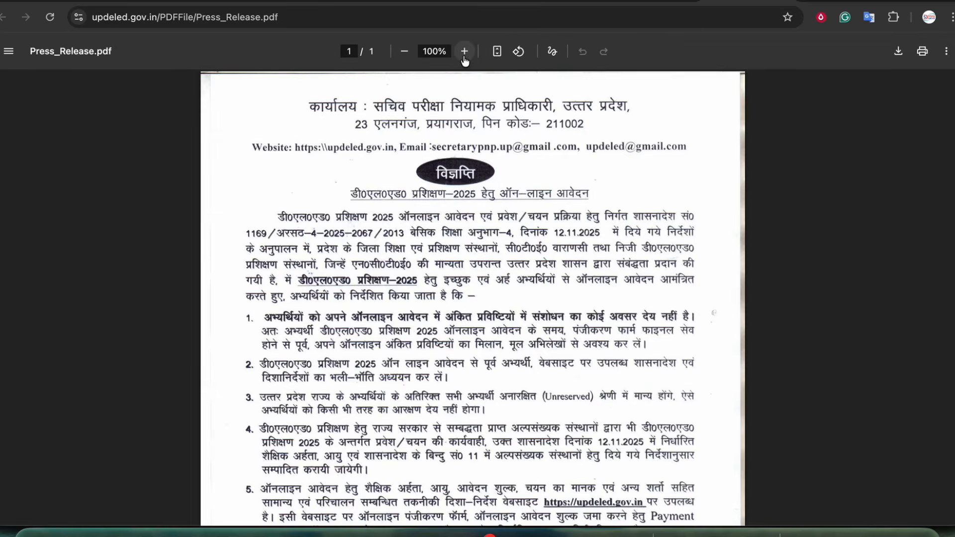
click(464, 53)
click(464, 53)
scroll(566, 290, down, 5)
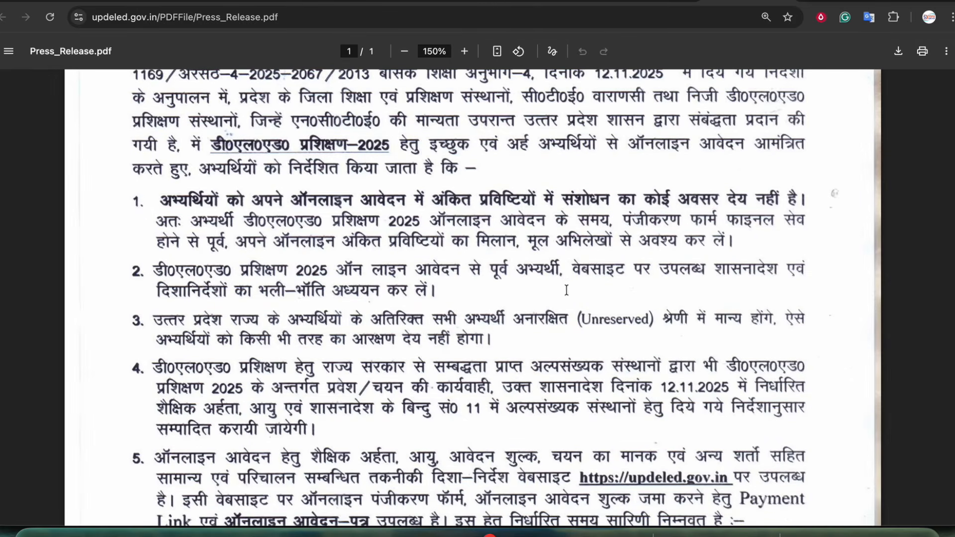
drag(259, 199, 587, 200)
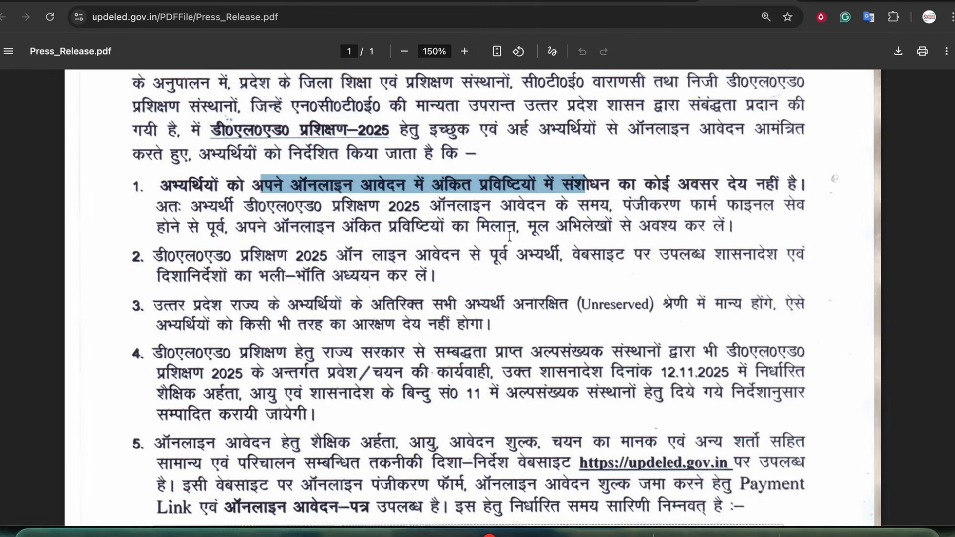
scroll(510, 236, down, 2)
scroll(361, 244, down, 4)
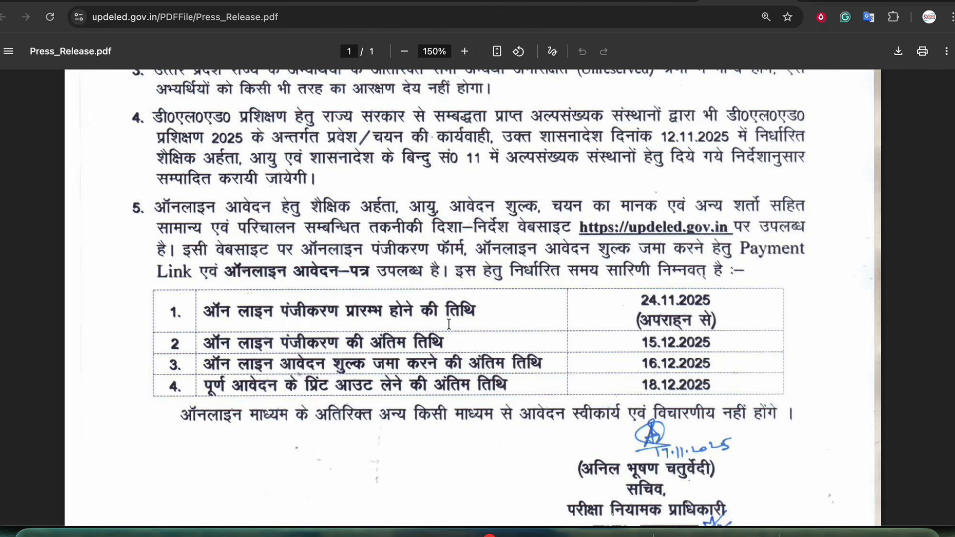
drag(325, 342, 476, 340)
scroll(475, 339, down, 3)
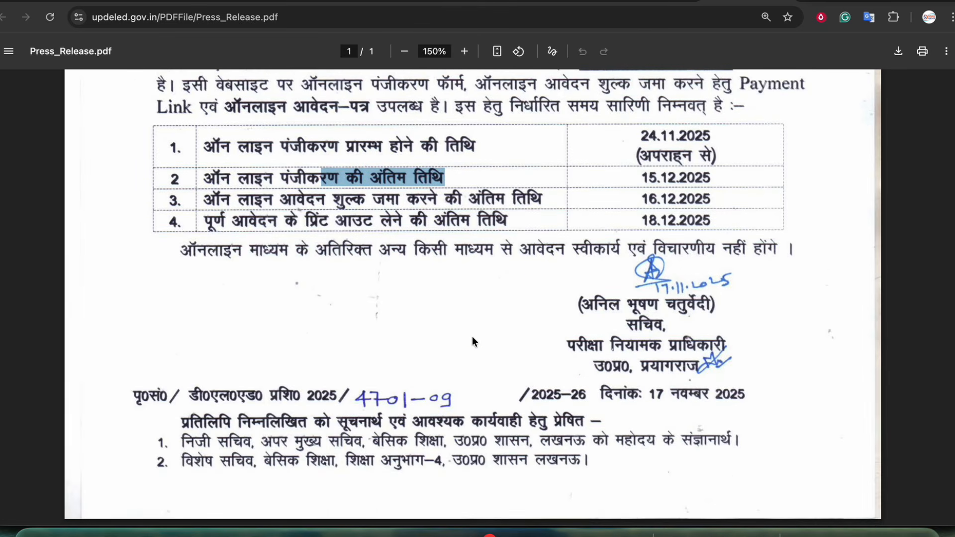
scroll(467, 338, up, 11)
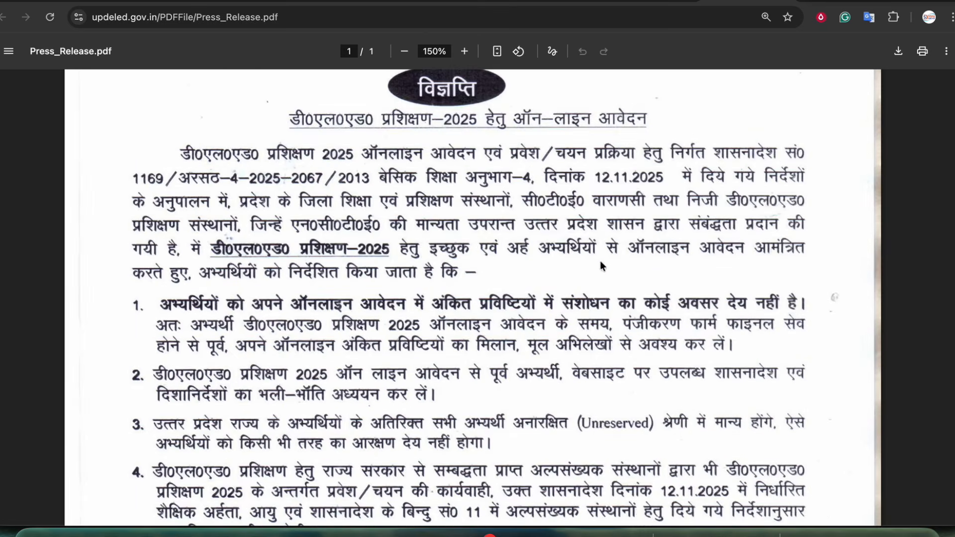
Return to the article, dismiss the advert and highlight the apply-online Direct Links row
click(653, 1)
click(570, 182)
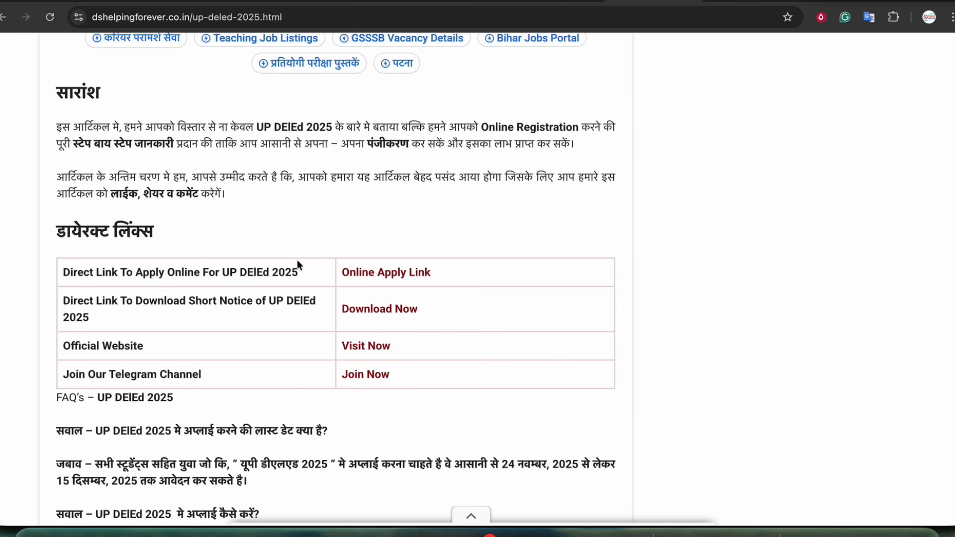
drag(173, 271, 239, 271)
click(390, 274)
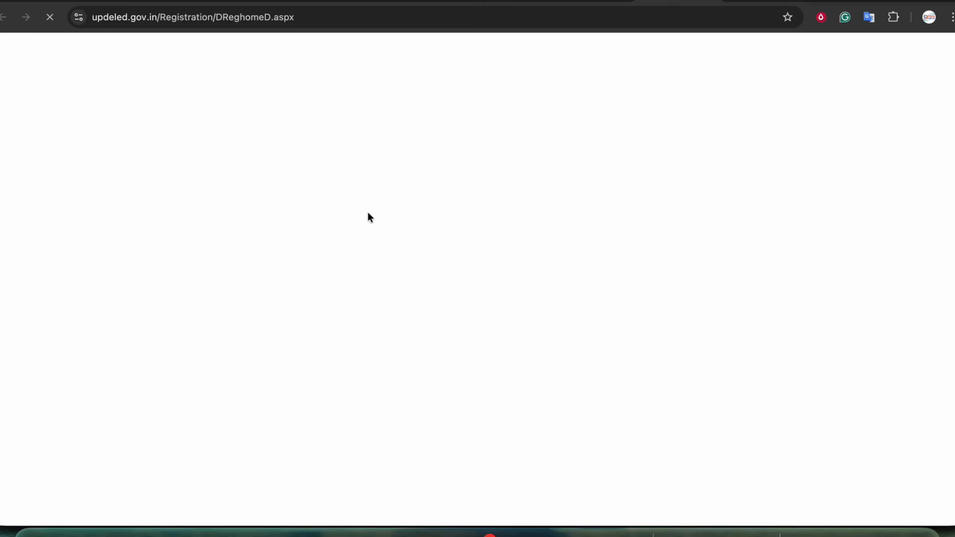
scroll(604, 215, down, 5)
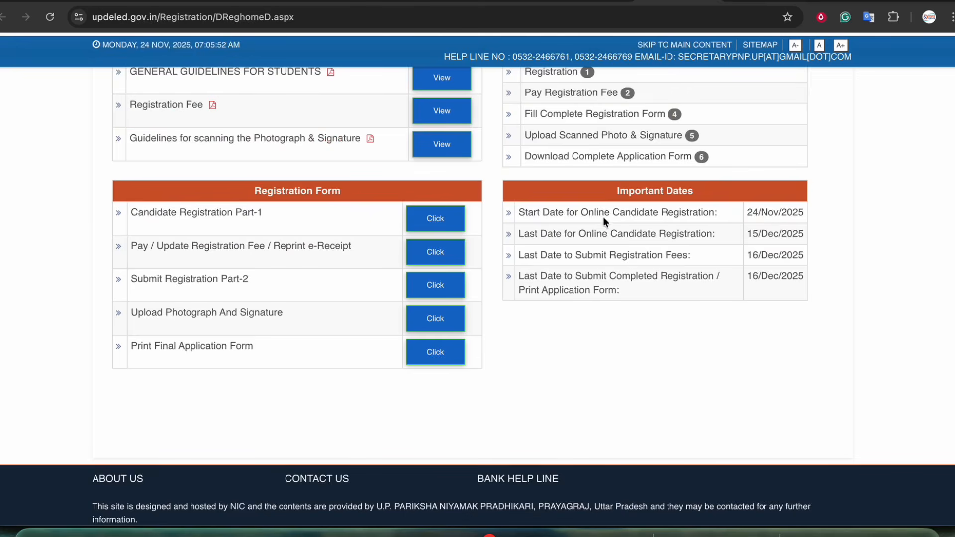
scroll(473, 222, up, 5)
key(ctrl+a)
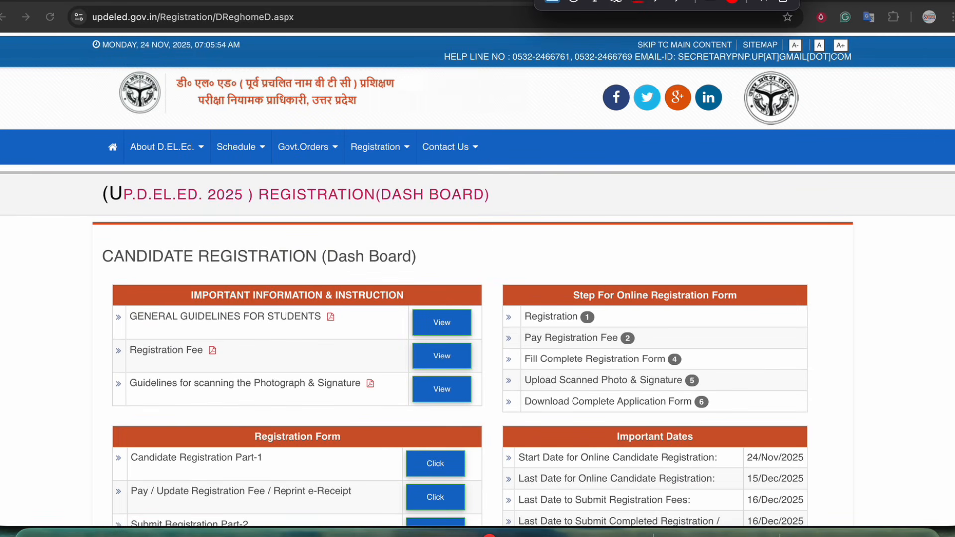
click(615, 2)
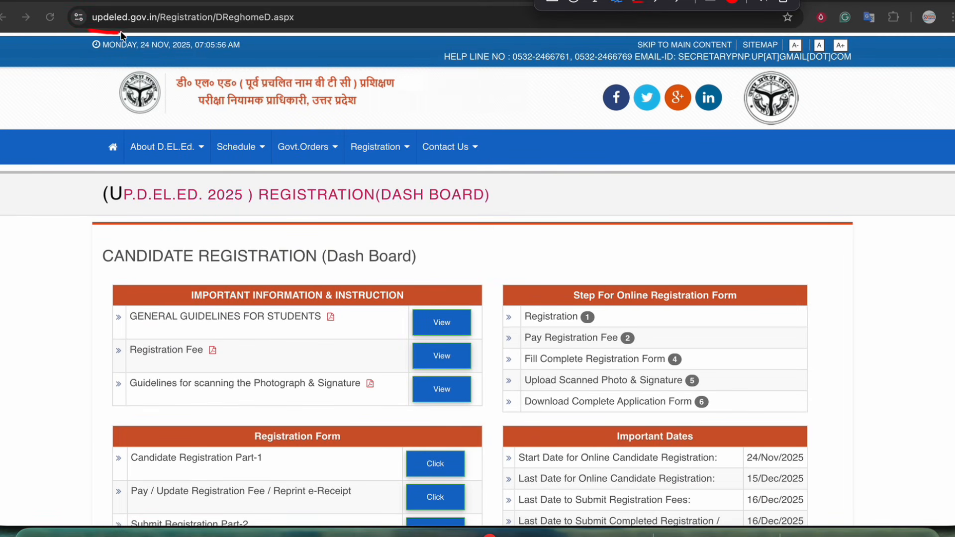
mouse_move(159, 22)
mouse_down()
mouse_move(109, 5)
mouse_move(93, 22)
mouse_up()
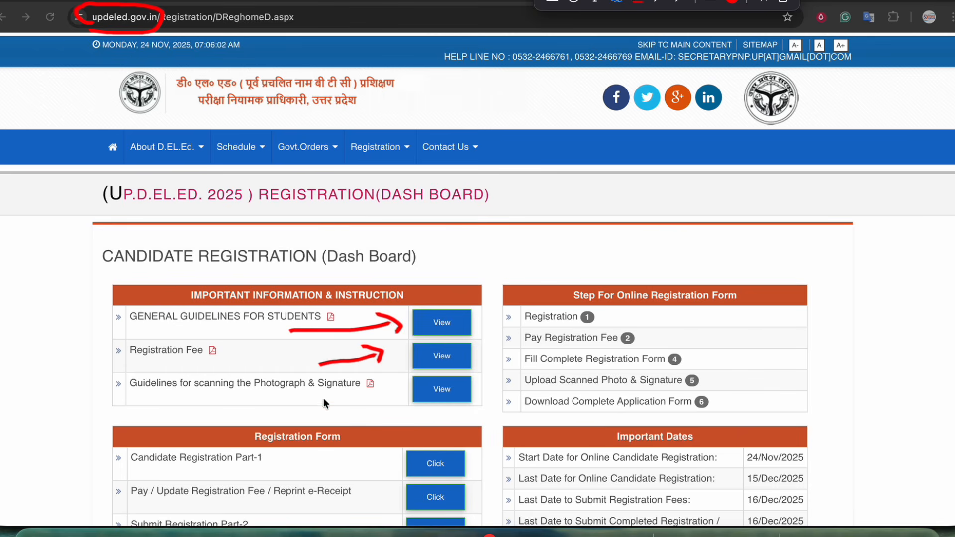
key(Escape)
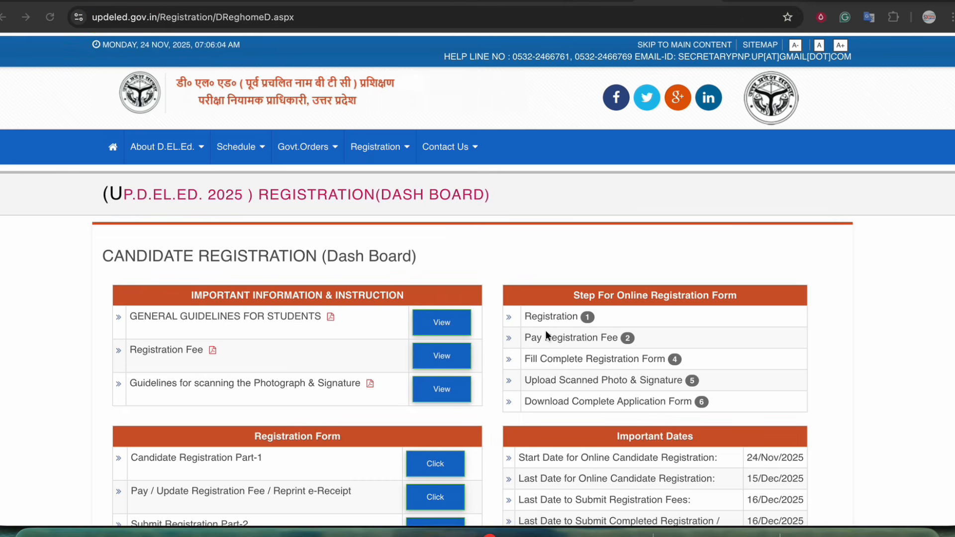
Open the photo/signature guidelines PDF at 150% and read the limits: photo ≤20 KB, signature ≤10 KB
click(445, 390)
click(464, 51)
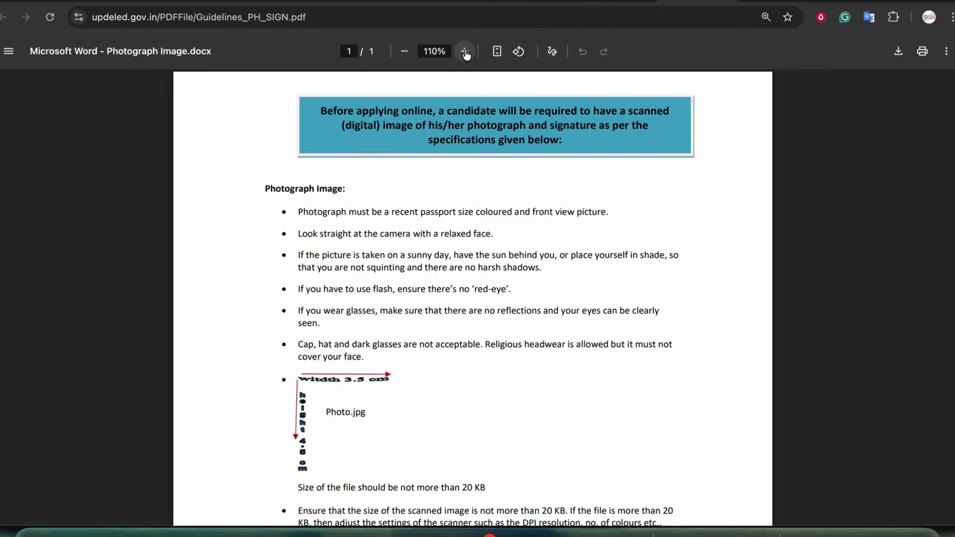
click(464, 51)
click(465, 51)
scroll(462, 159, down, 7)
drag(273, 277, 354, 282)
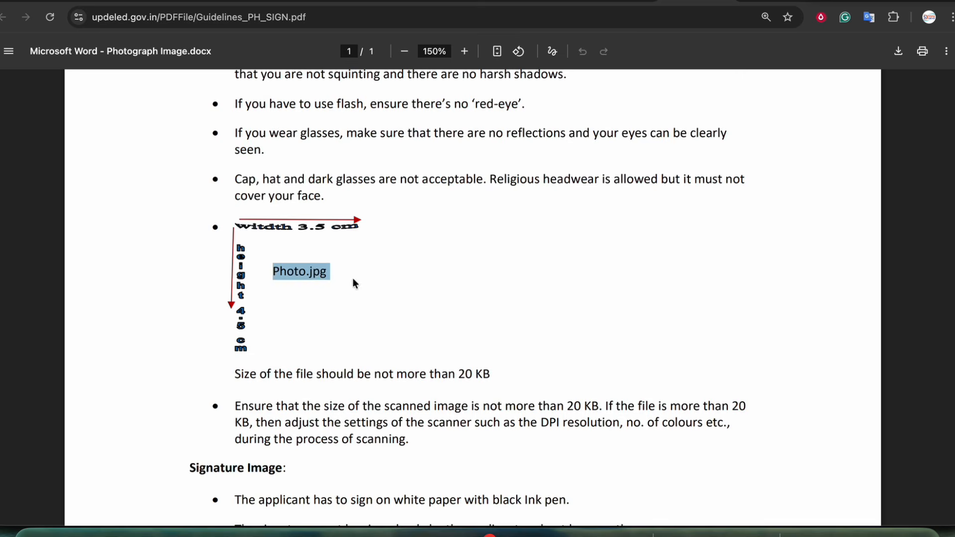
scroll(354, 279, down, 2)
drag(332, 227, 436, 249)
scroll(436, 249, down, 4)
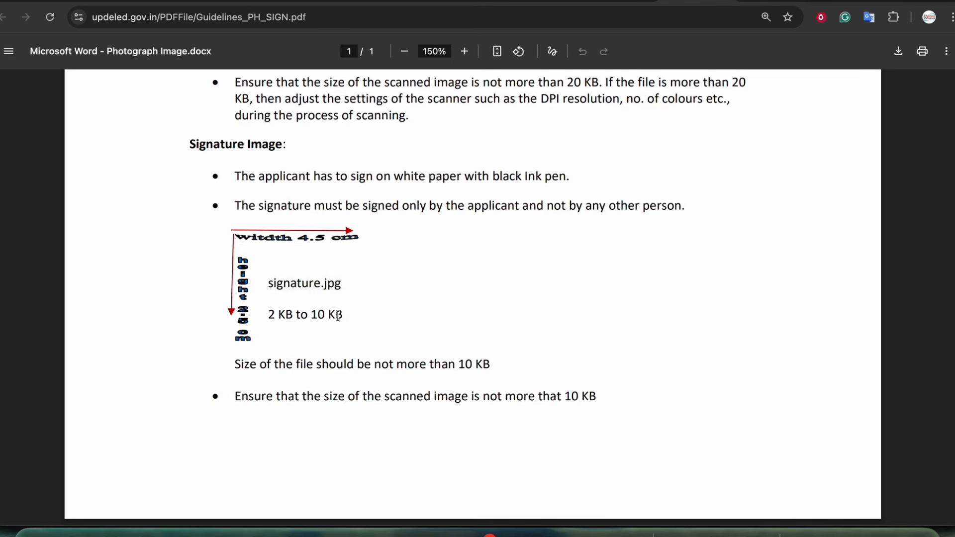
click(280, 290)
drag(280, 290, 352, 290)
scroll(372, 291, up, 10)
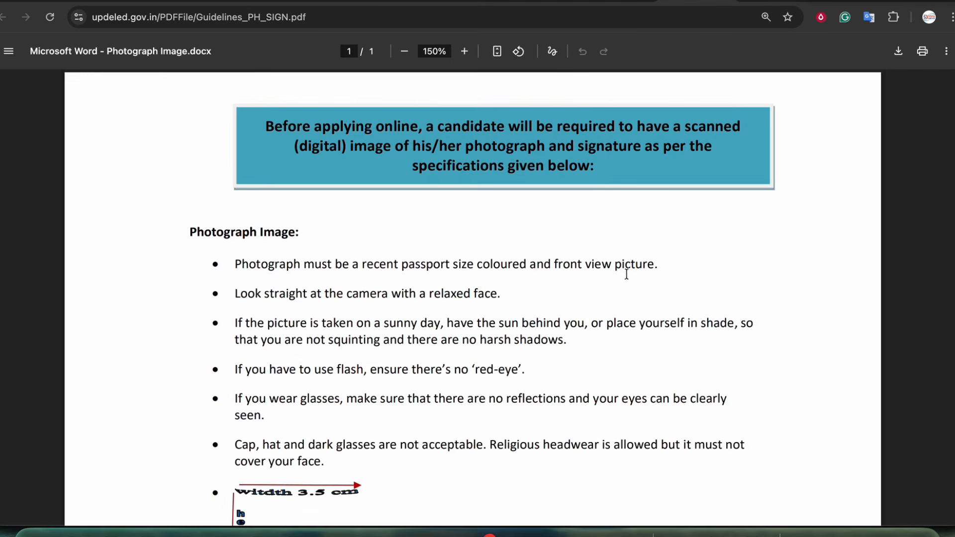
Return to the registration dashboard, open the general student guidelines and dismiss the other-tab alert
click(649, 3)
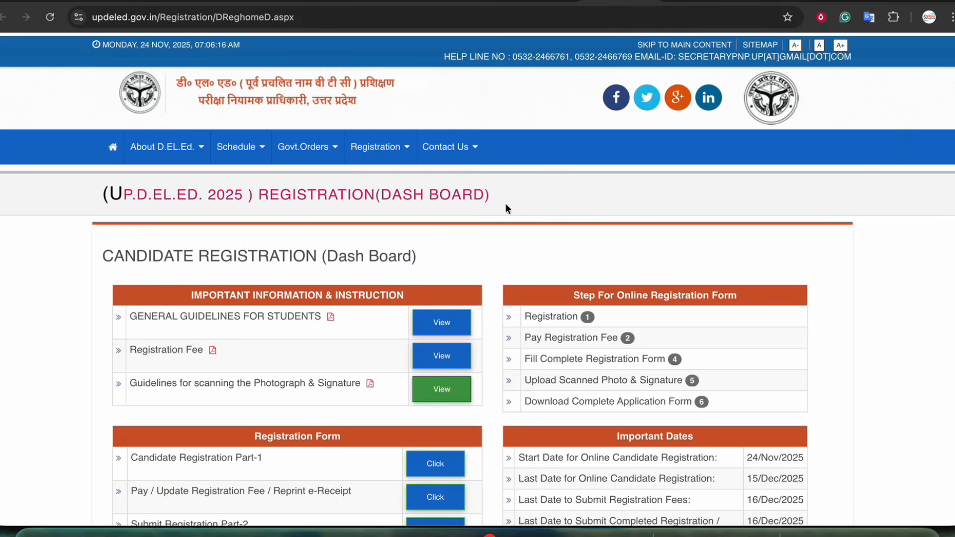
click(440, 326)
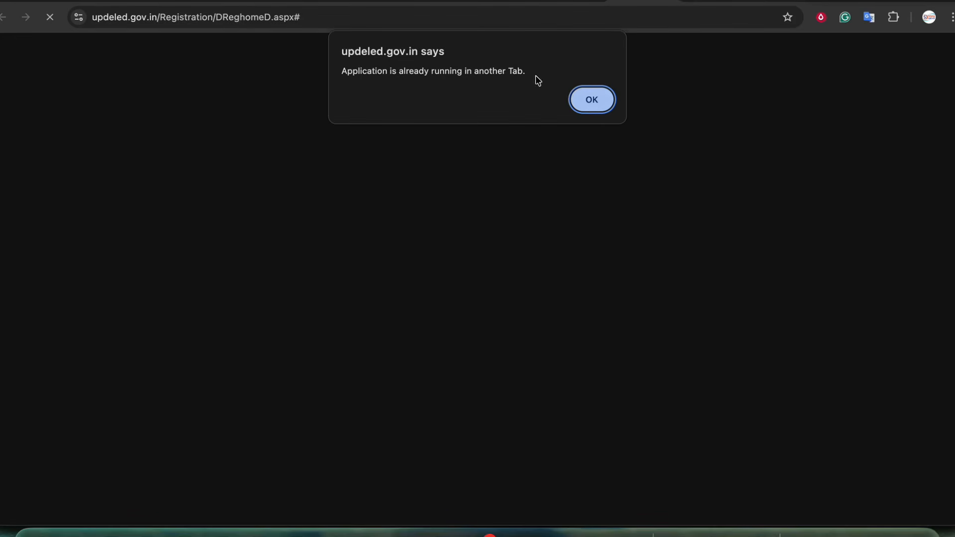
key(Return)
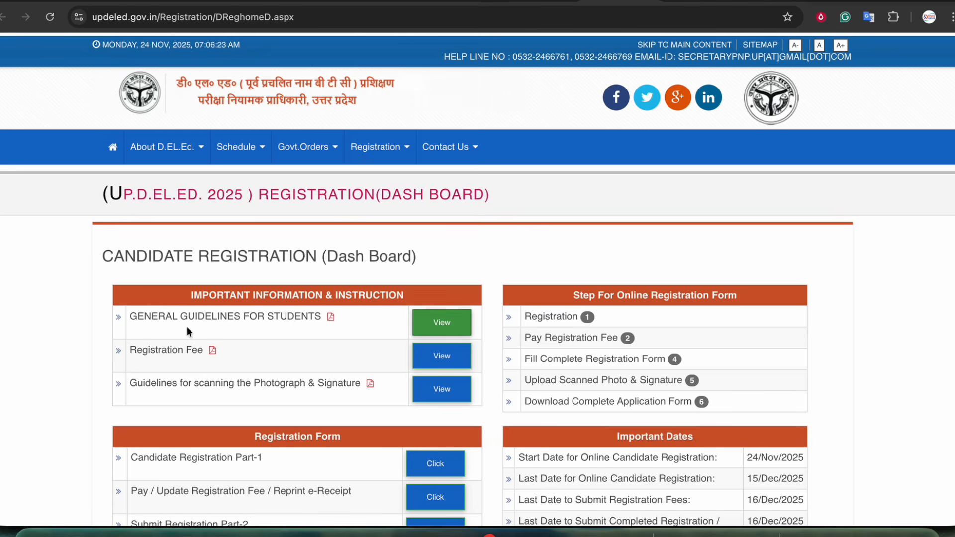
scroll(451, 332, down, 4)
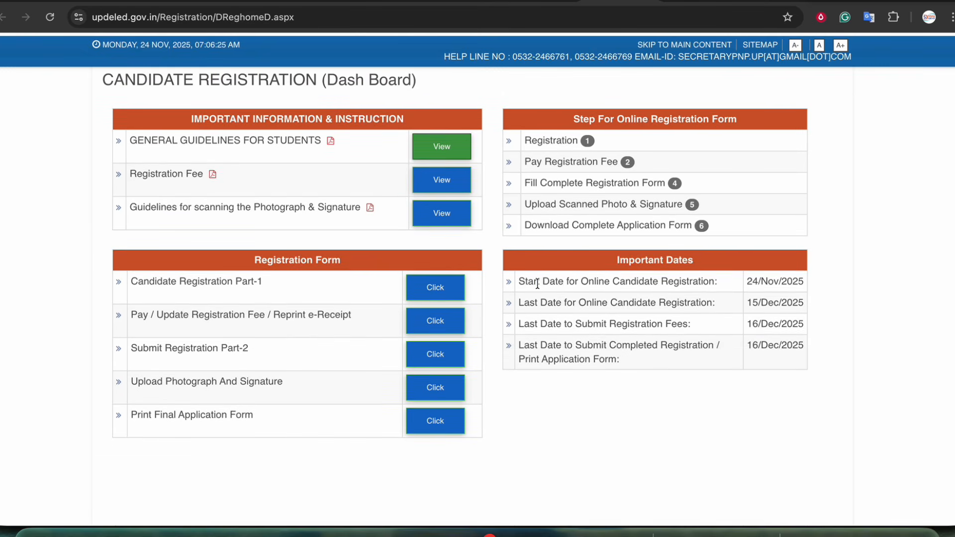
Highlight the dashboard dates, clear the selection and switch between browser tabs
drag(537, 281, 602, 340)
click(602, 340)
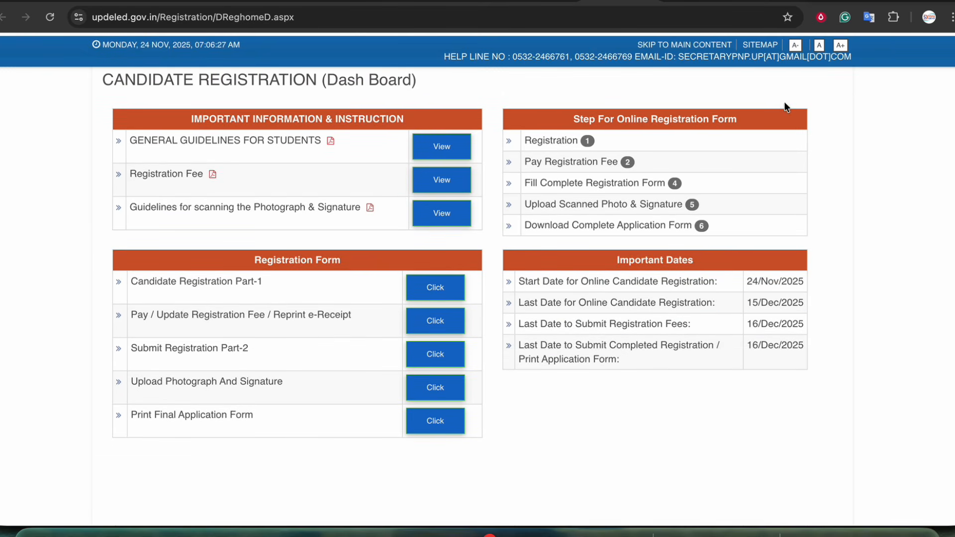
click(667, 0)
click(617, 2)
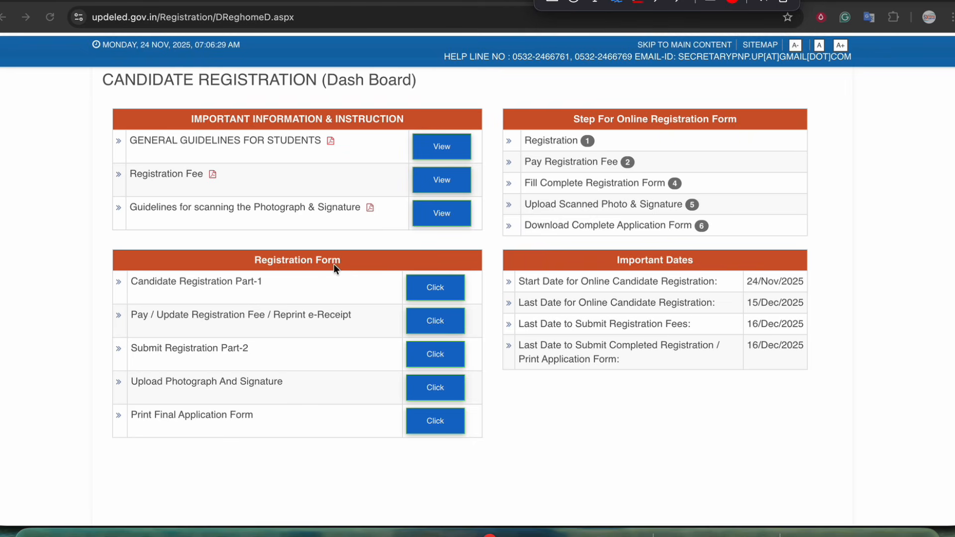
Highlight several lines of the dashboard's notices and guidelines list
drag(145, 294, 256, 296)
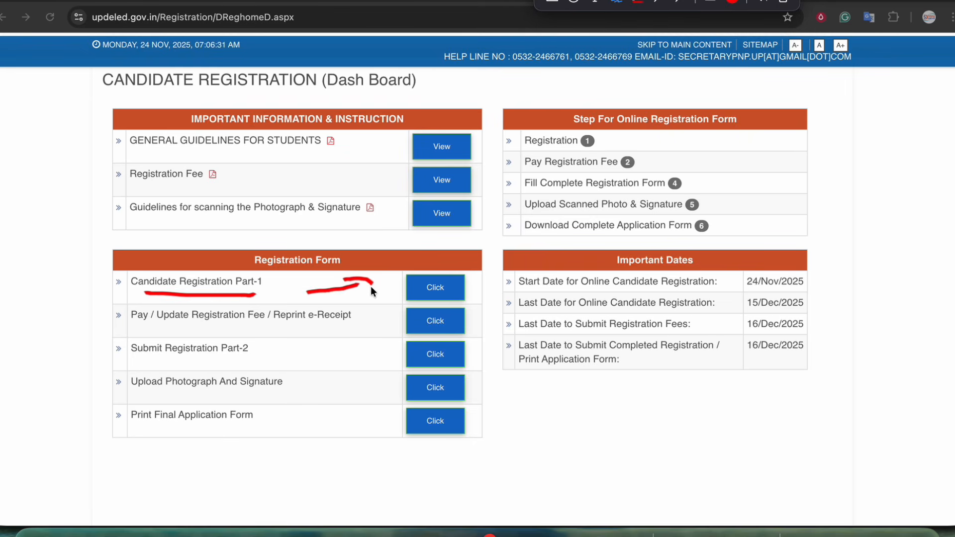
drag(444, 275, 421, 318)
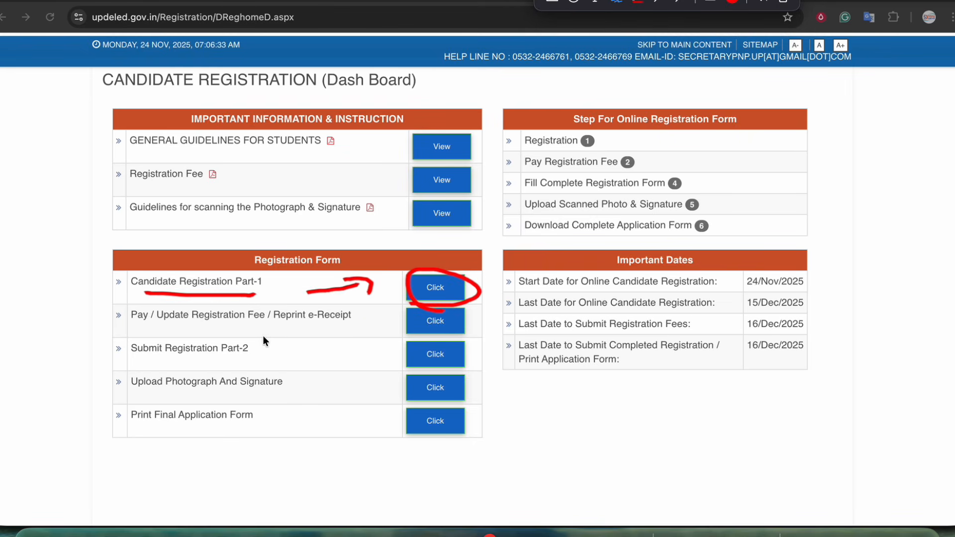
drag(265, 336, 378, 326)
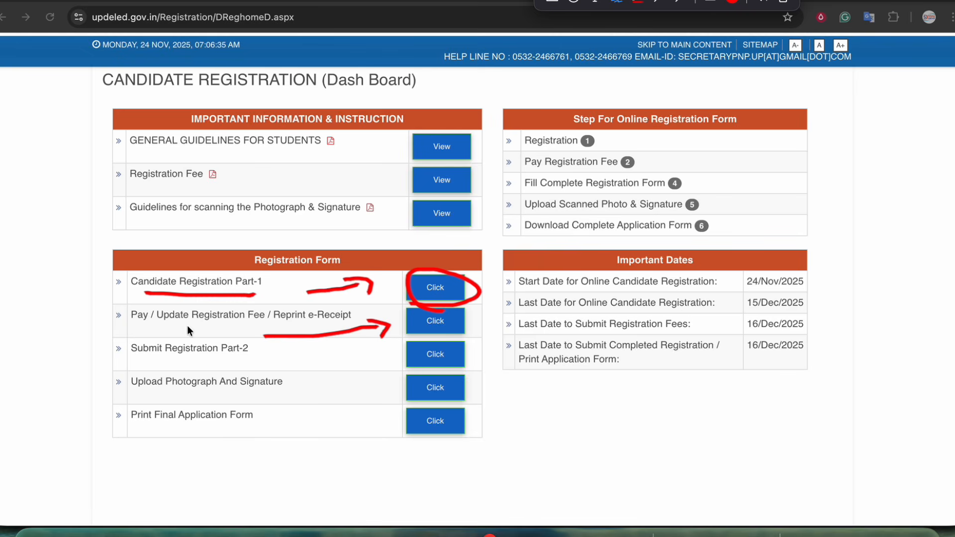
drag(291, 359, 383, 360)
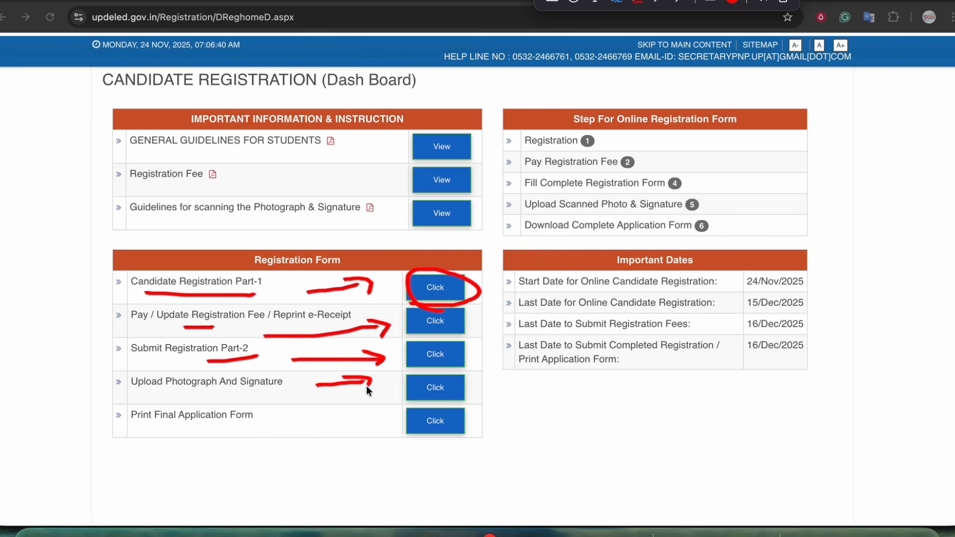
drag(315, 425, 373, 424)
drag(350, 416, 364, 418)
drag(183, 421, 262, 421)
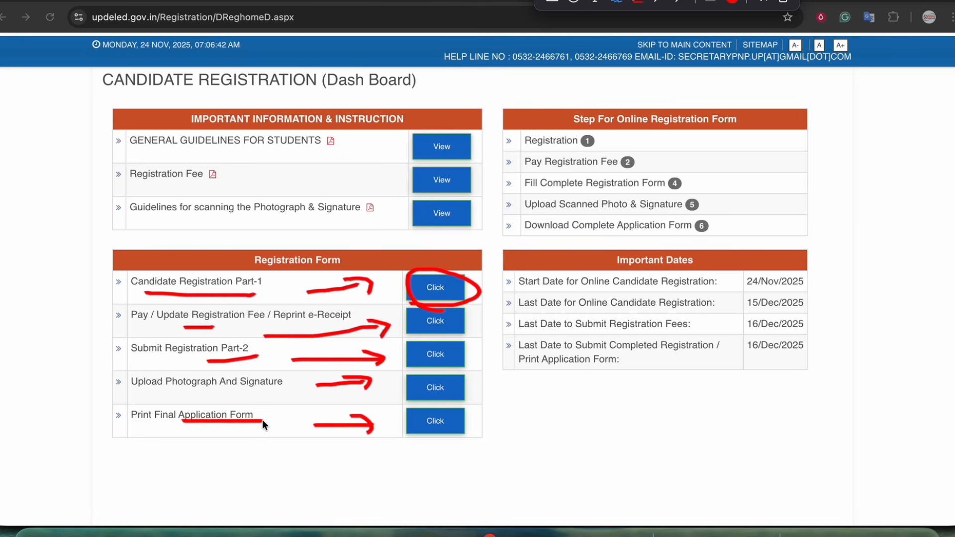
key(Escape)
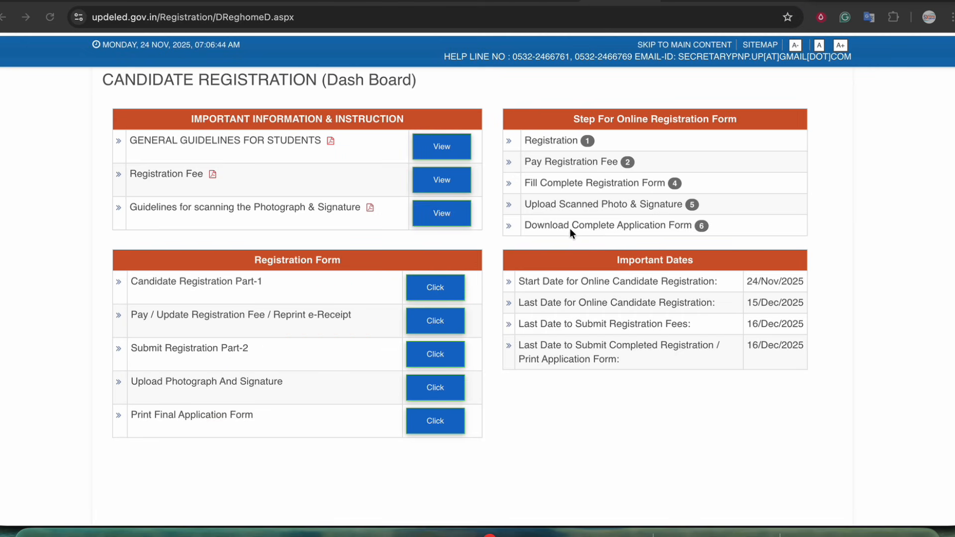
scroll(571, 232, up, 4)
scroll(491, 275, down, 3)
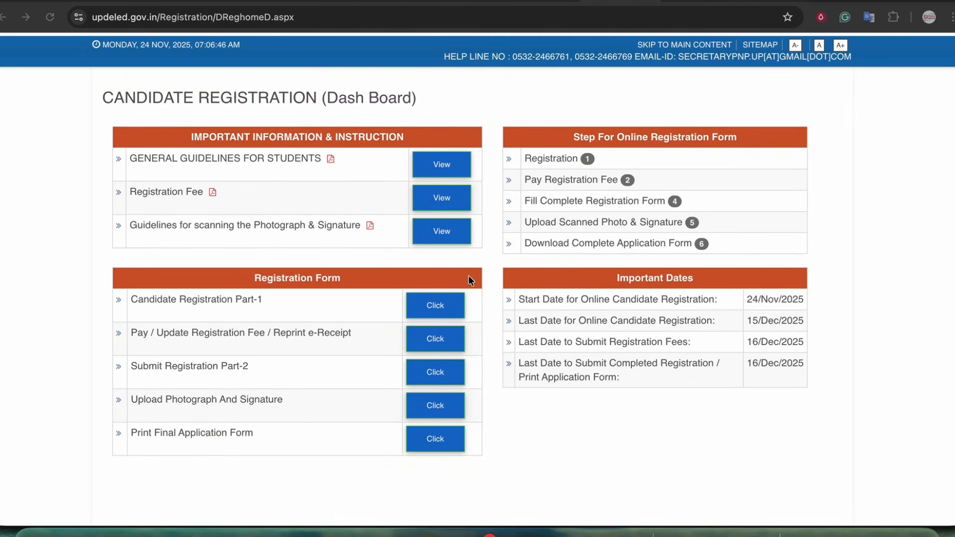
Open the Registration Fee details and start Candidate Registration Part-1
click(444, 200)
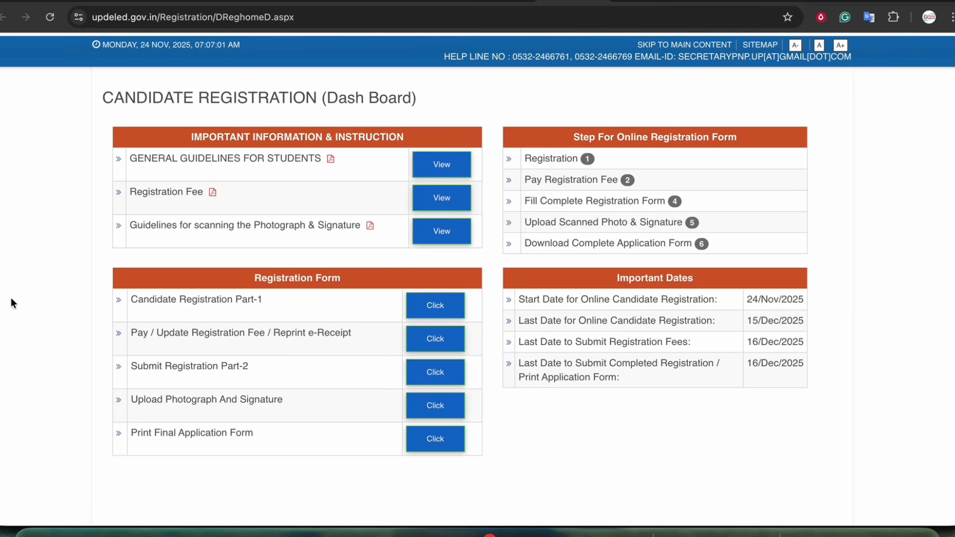
drag(180, 304, 242, 304)
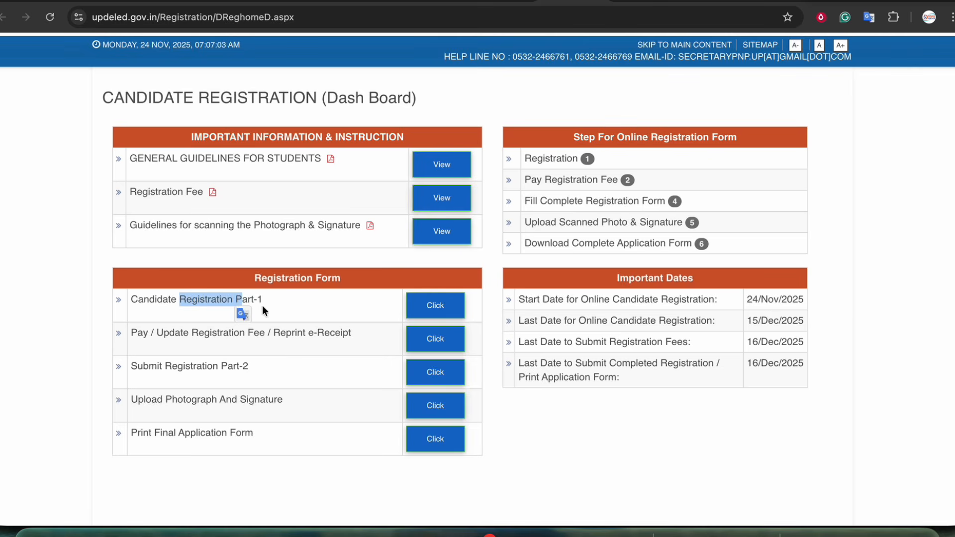
click(420, 309)
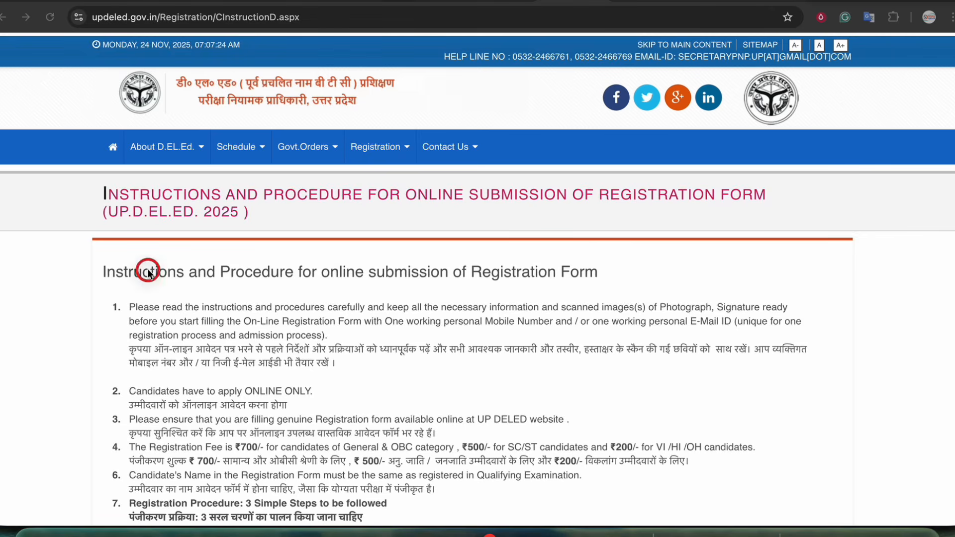
Read the instructions to the bottom, tick the read-and-understood box and proceed to the Part-1 form
drag(143, 271, 404, 293)
scroll(404, 291, down, 5)
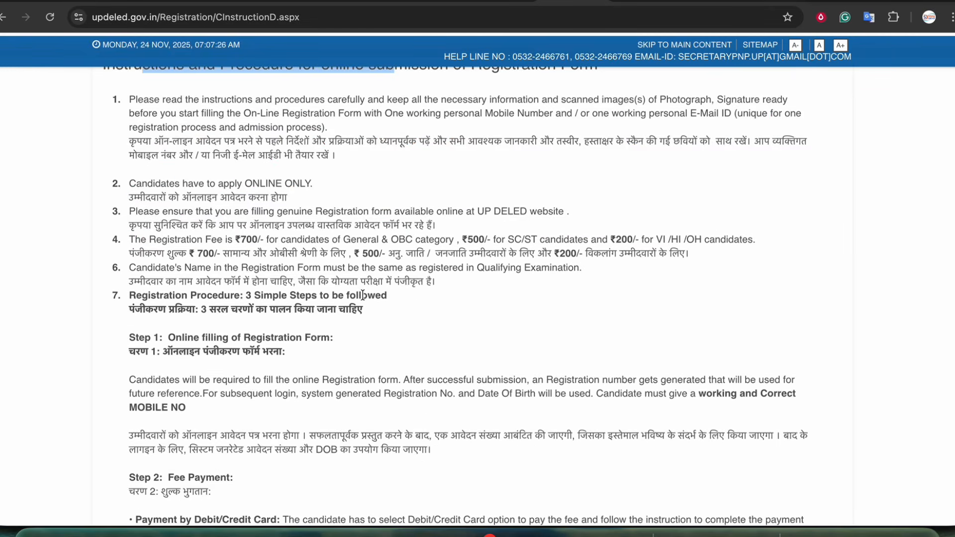
scroll(234, 301, down, 10)
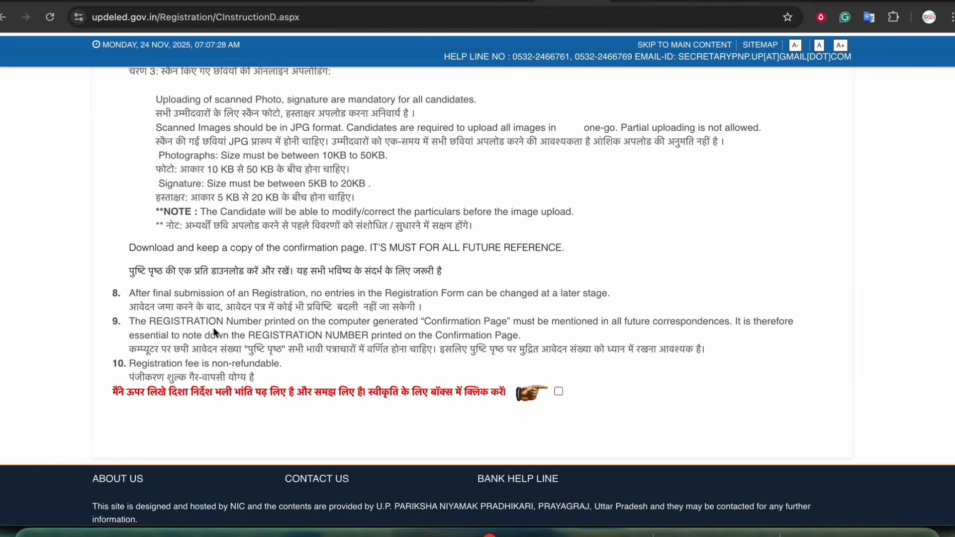
click(559, 391)
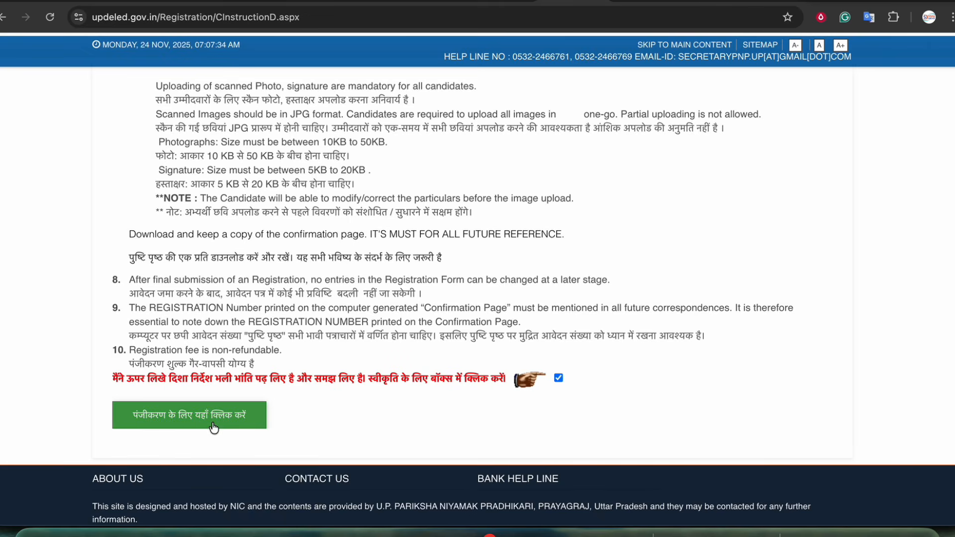
click(209, 425)
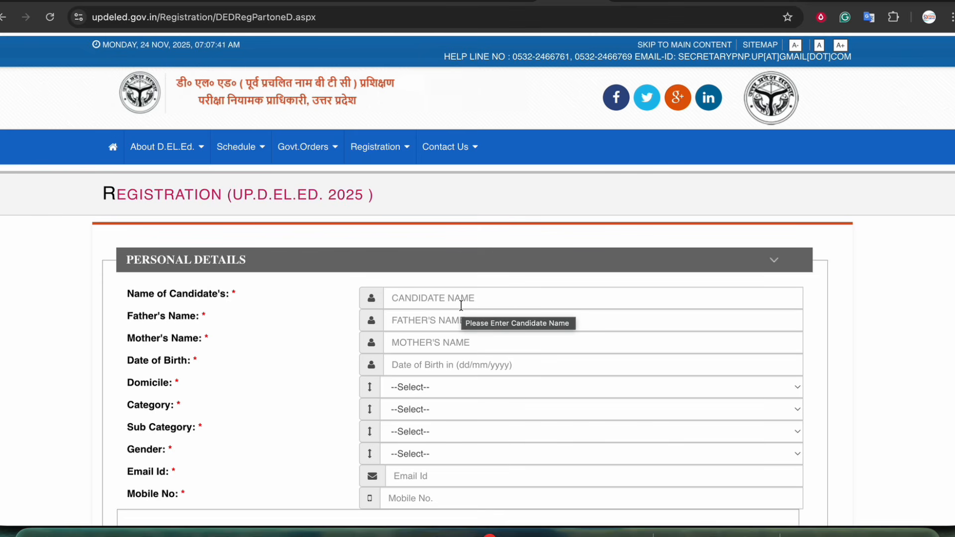
scroll(299, 275, down, 8)
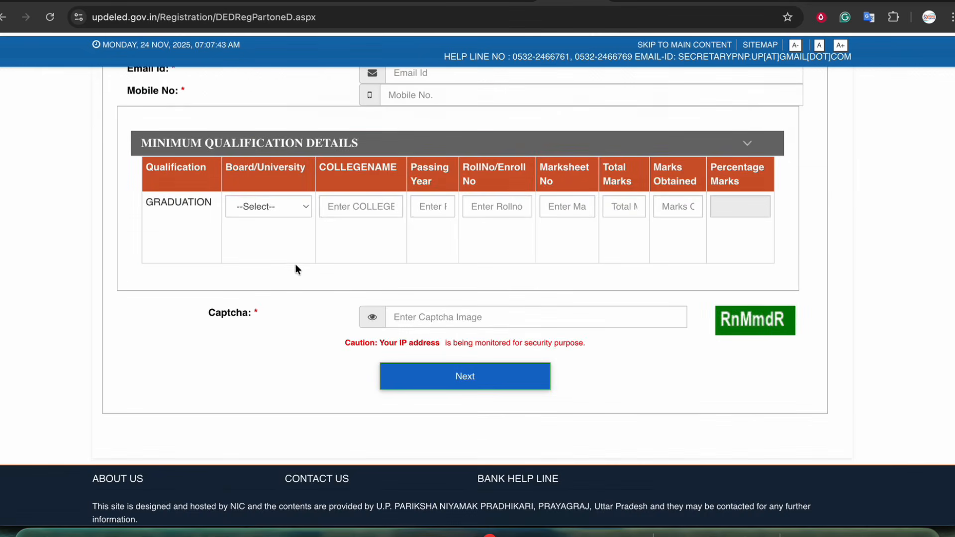
scroll(298, 266, up, 8)
scroll(313, 305, down, 8)
scroll(313, 304, up, 8)
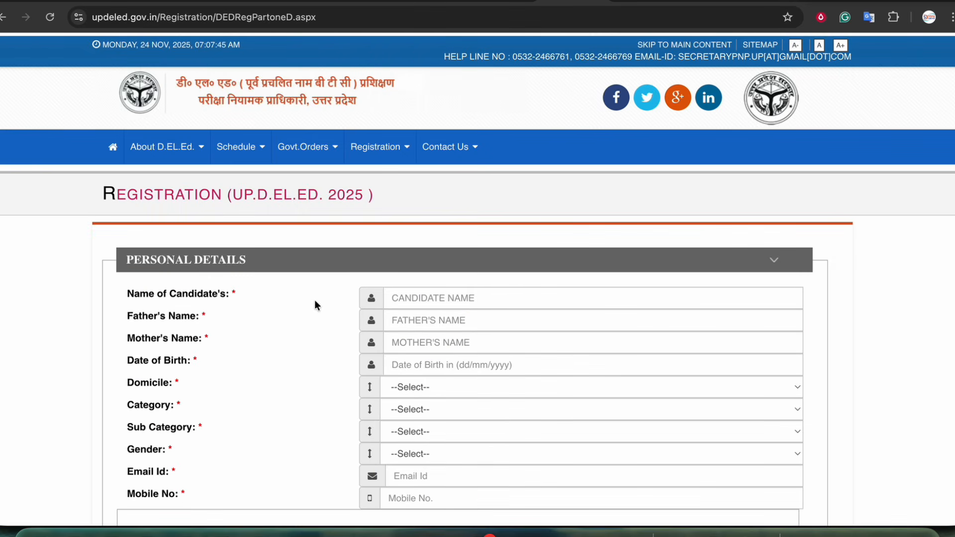
scroll(287, 299, down, 3)
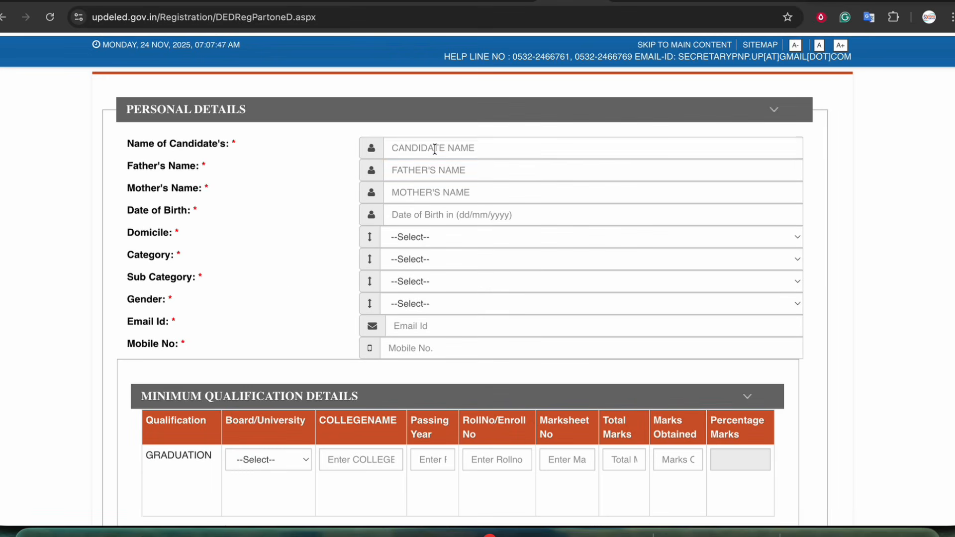
click(435, 147)
click(428, 160)
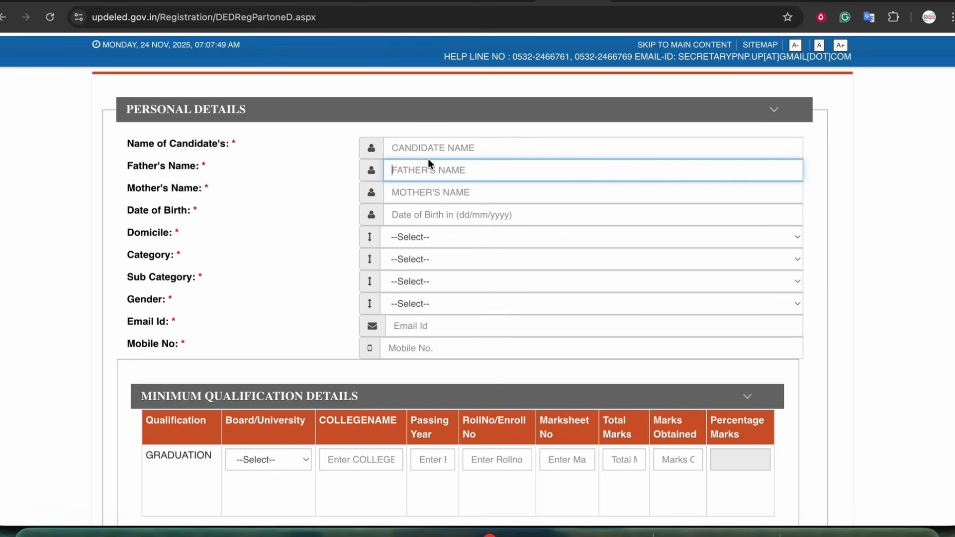
click(411, 193)
click(418, 213)
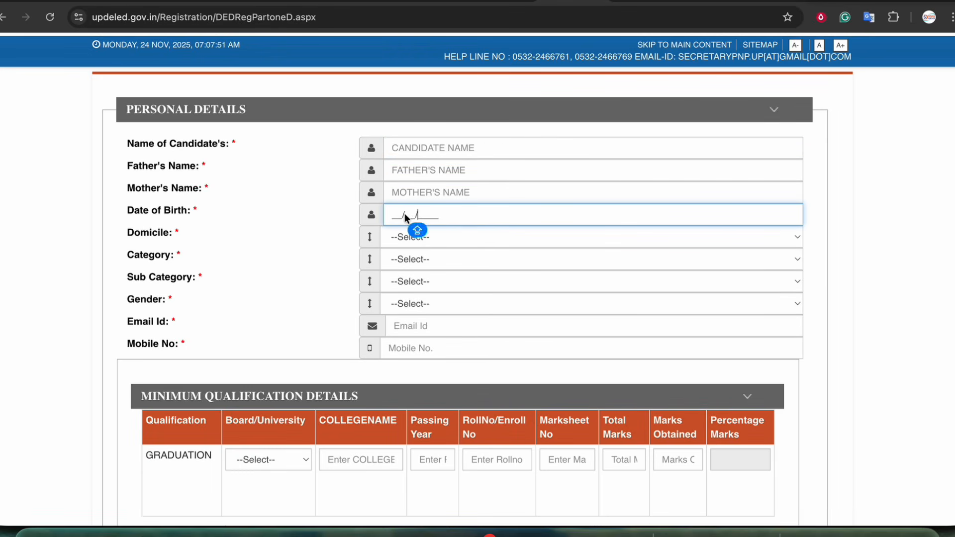
key(Caps_Lock)
text(15/01/2004)
Try domicile U.P. with categories Other Backward Class, Schedule Caste and Schedule Tribe
click(422, 232)
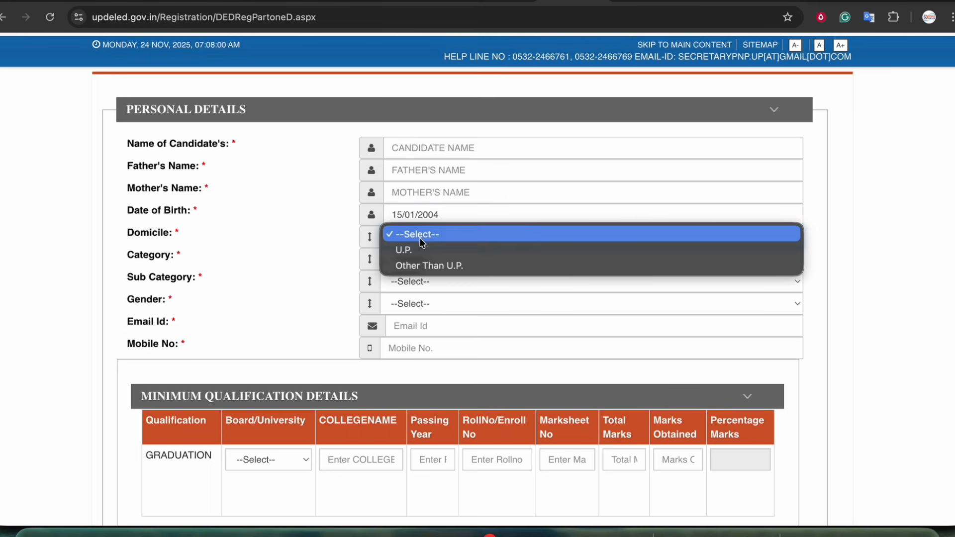
click(422, 254)
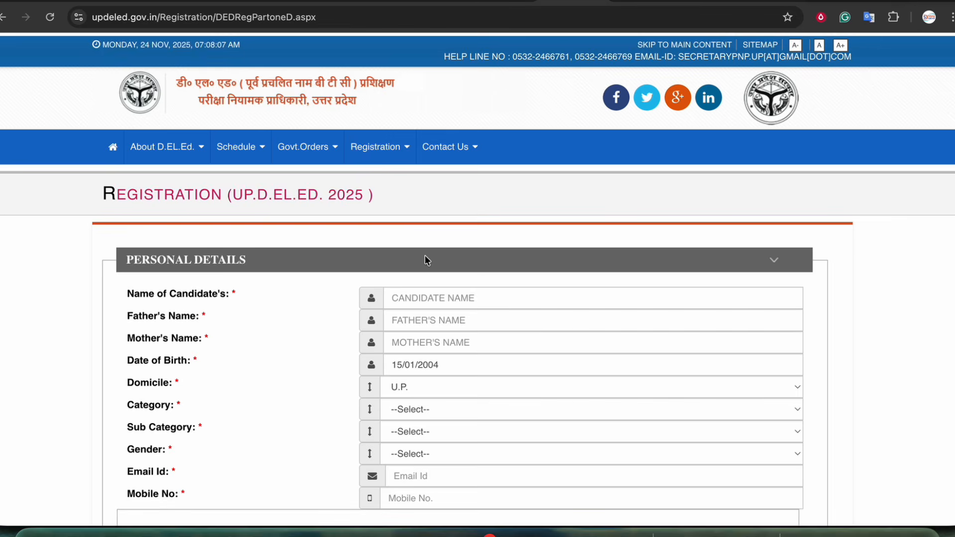
scroll(426, 255, down, 2)
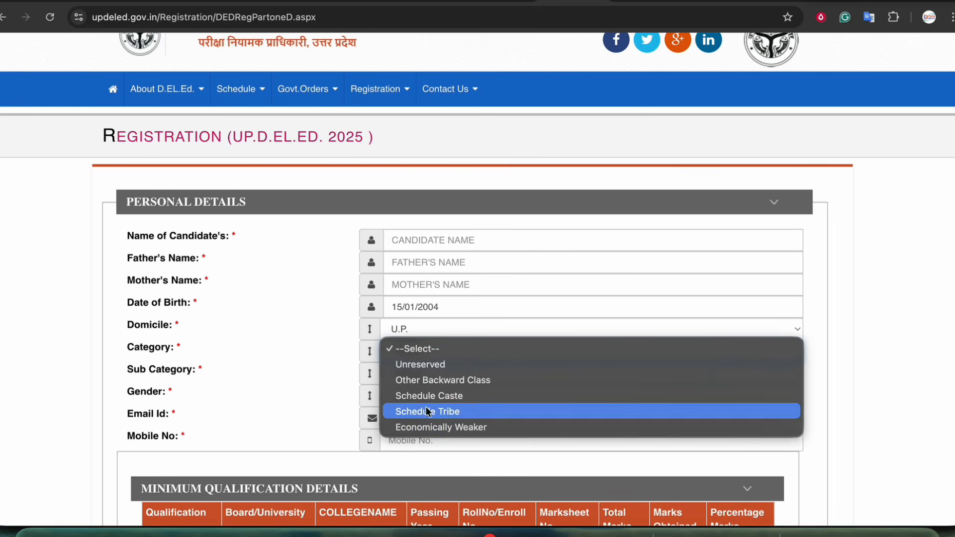
click(421, 380)
scroll(423, 380, down, 1)
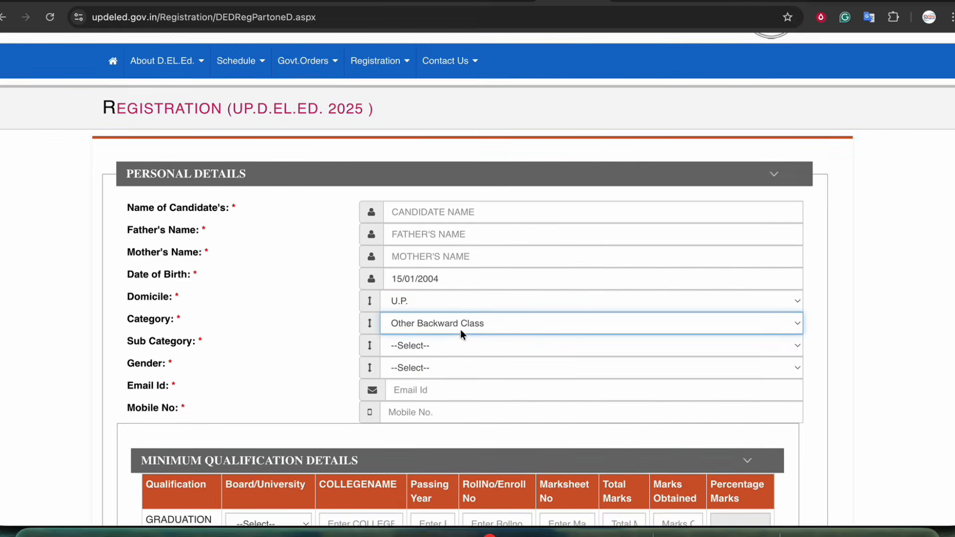
click(461, 329)
click(439, 339)
scroll(438, 338, down, 3)
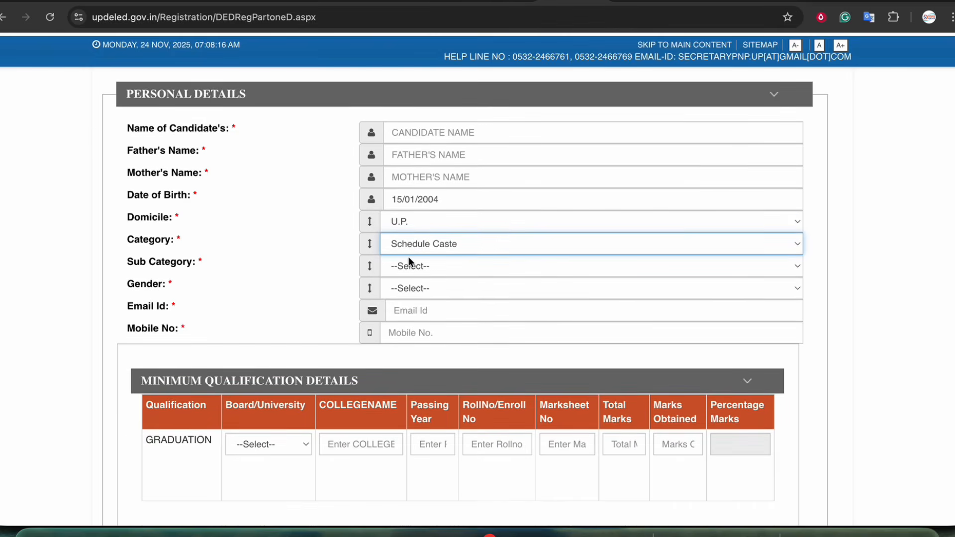
click(404, 242)
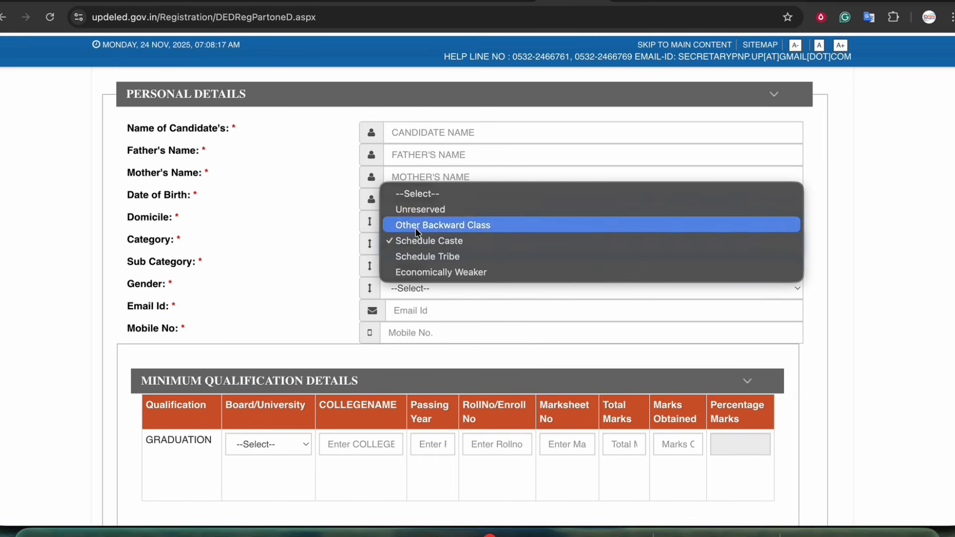
click(417, 259)
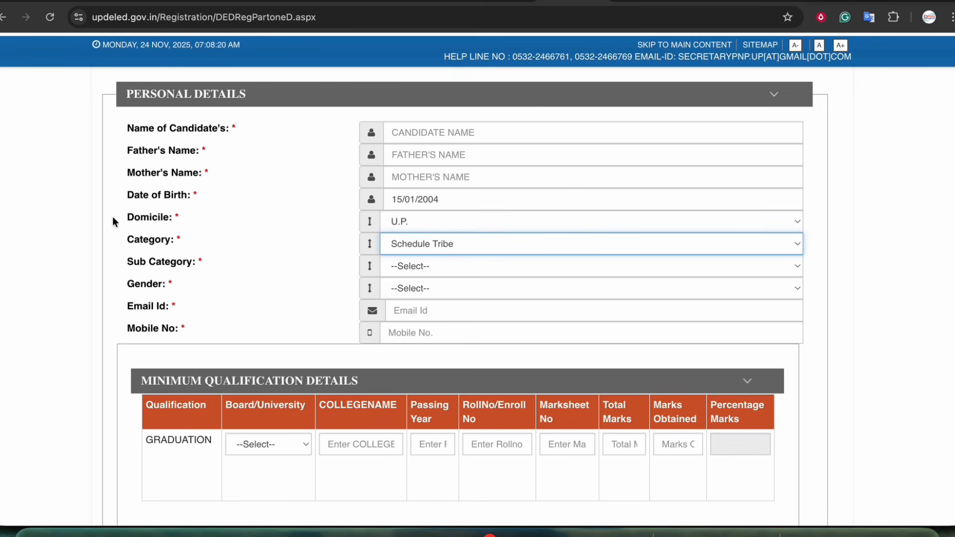
click(426, 220)
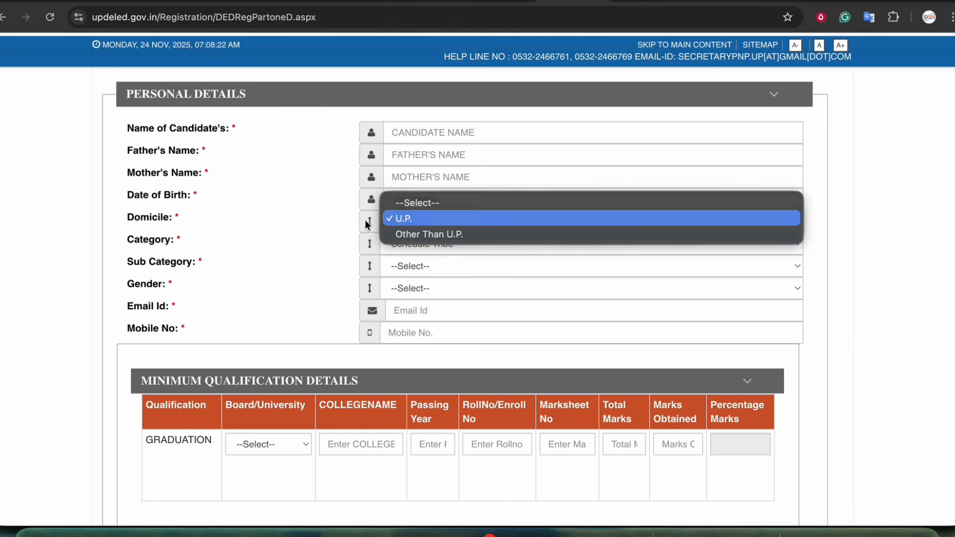
click(159, 257)
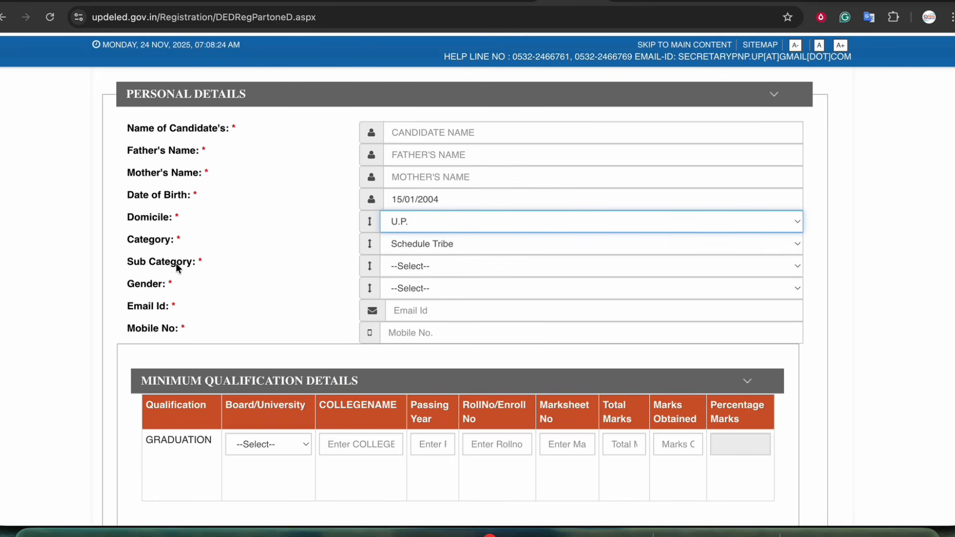
click(194, 266)
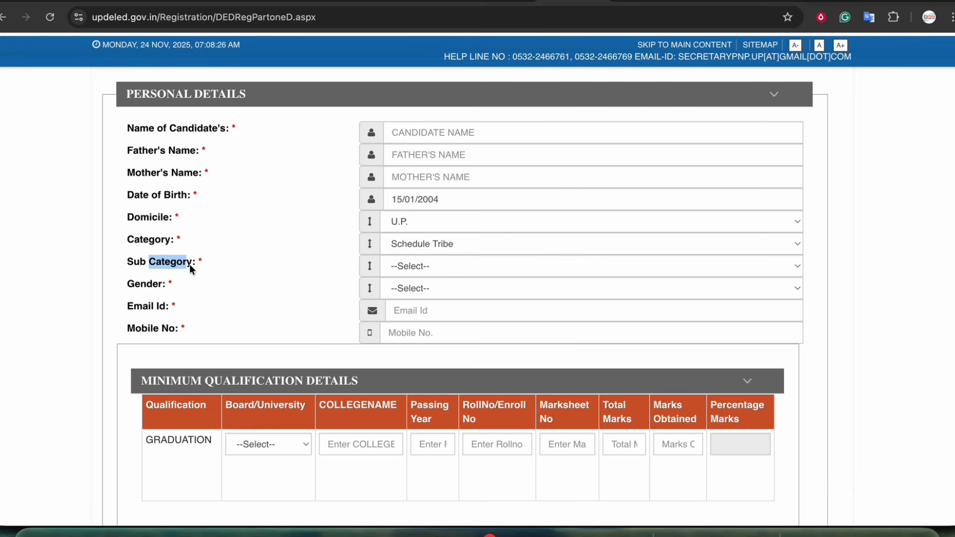
Set sub category to ORTHOPEDIC then N/A, and gender to MALE
click(437, 268)
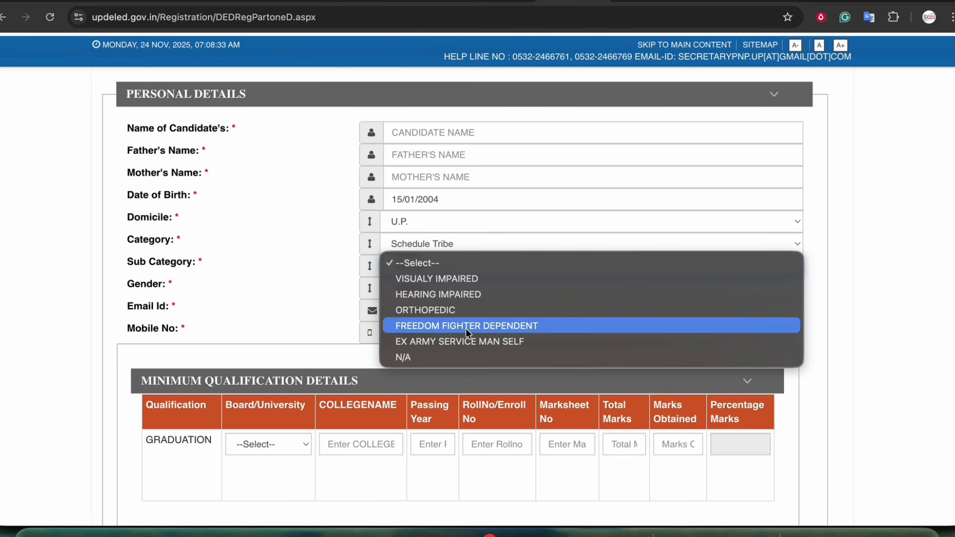
click(428, 311)
drag(160, 271, 226, 273)
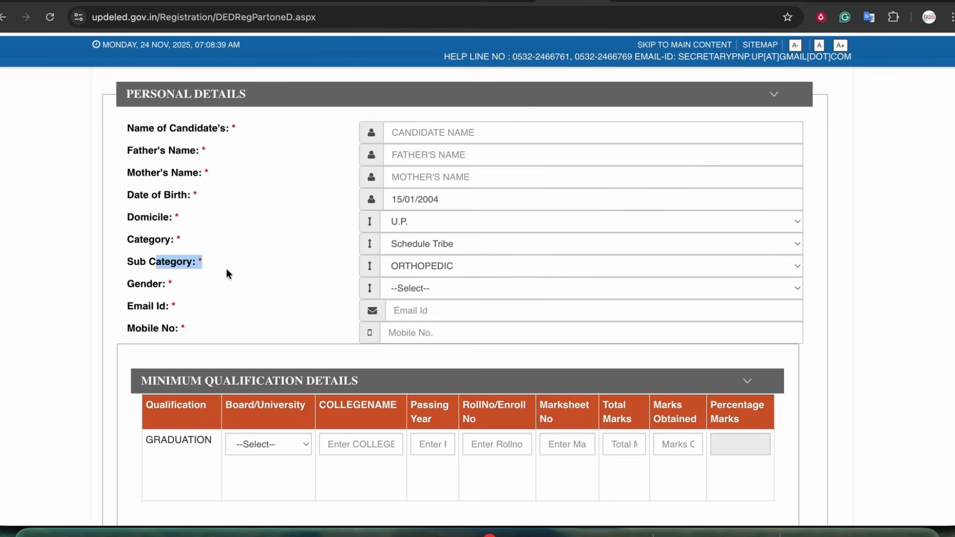
click(403, 269)
click(410, 311)
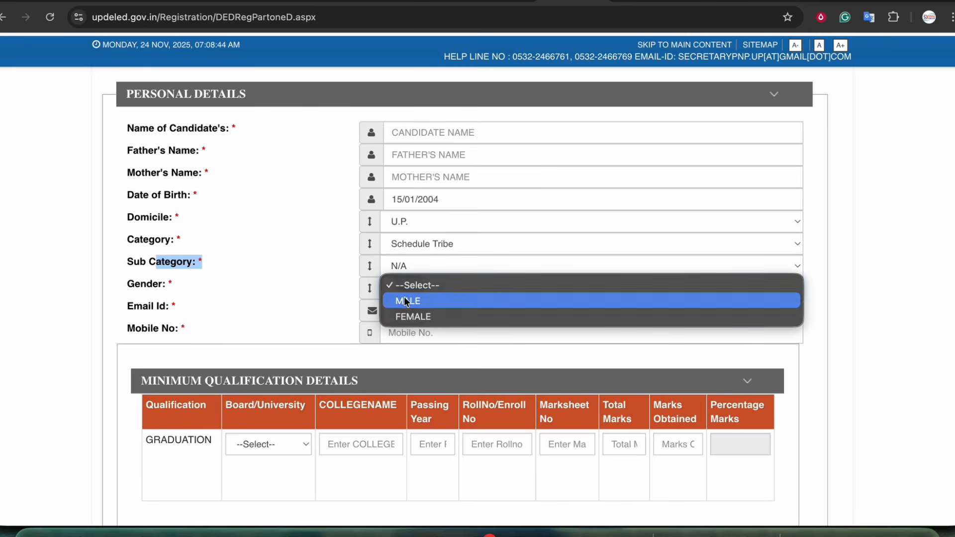
click(404, 290)
click(407, 300)
click(408, 315)
click(394, 331)
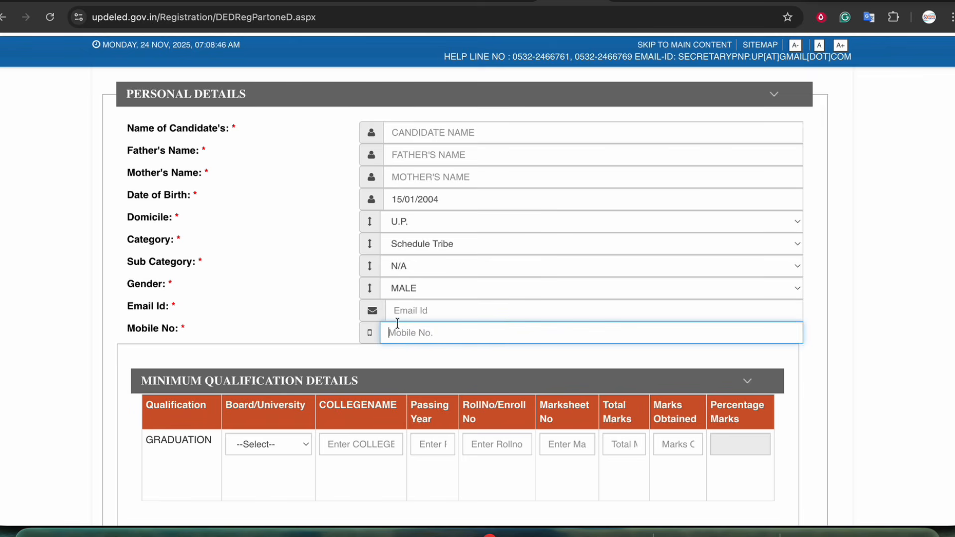
Change domicile to Other Than U.P., category to Unreserved and sub category to N/A
drag(134, 217, 179, 220)
click(389, 222)
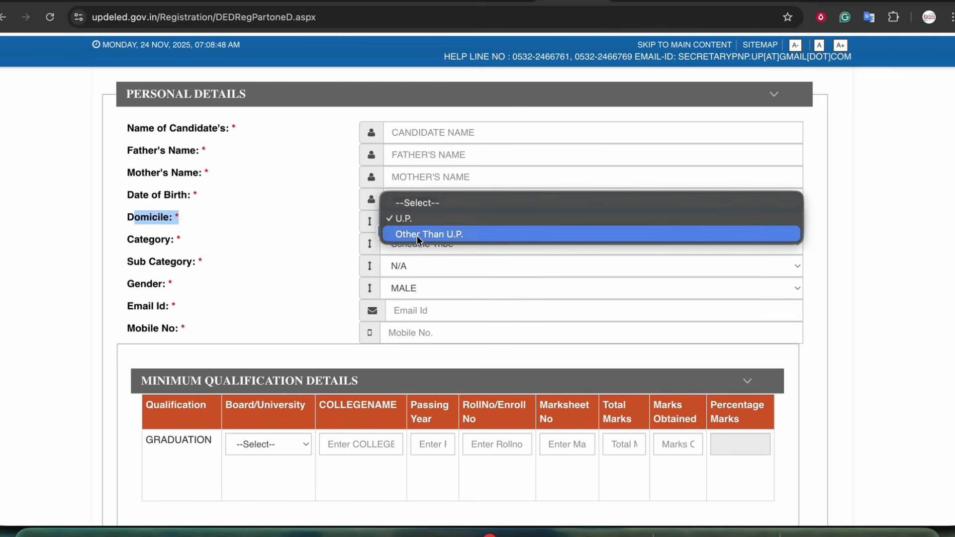
click(418, 237)
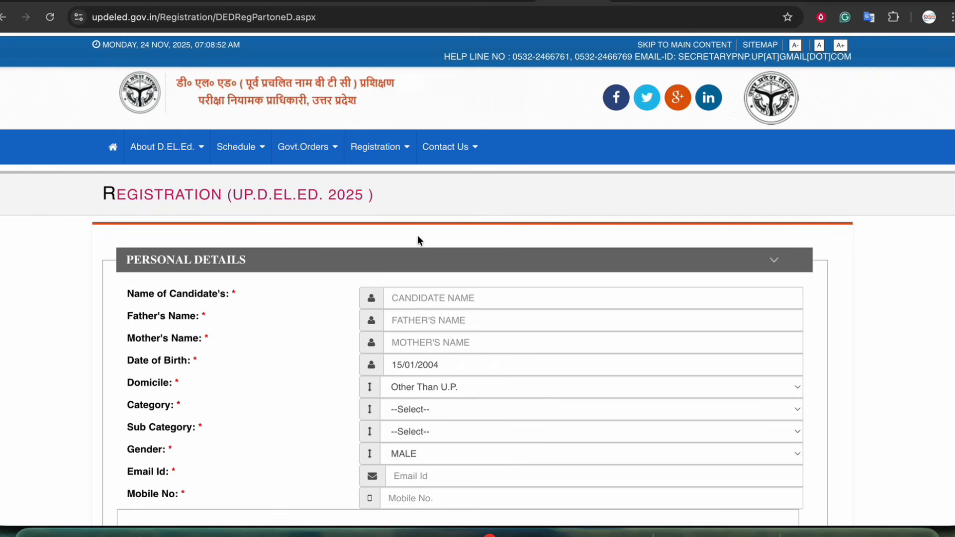
scroll(417, 238, down, 2)
scroll(385, 276, down, 2)
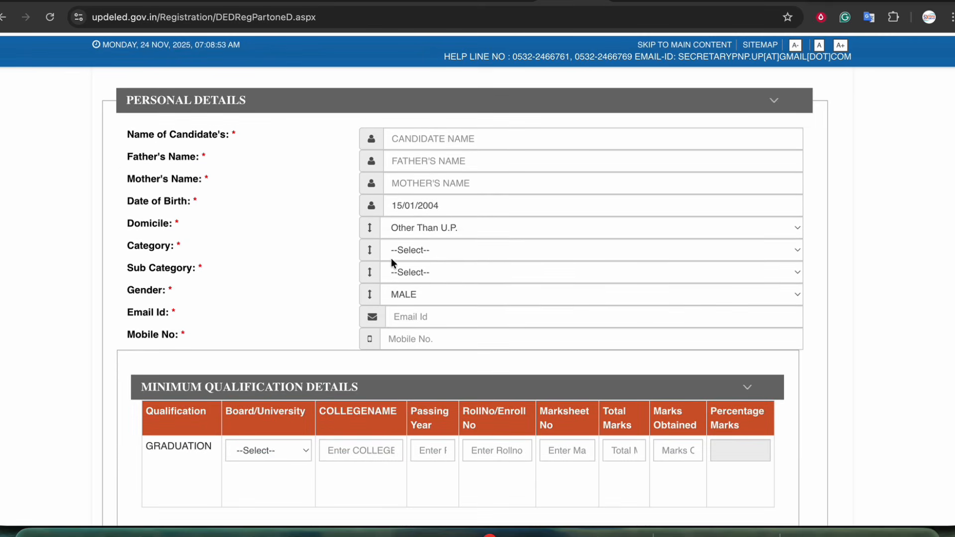
click(437, 250)
click(428, 263)
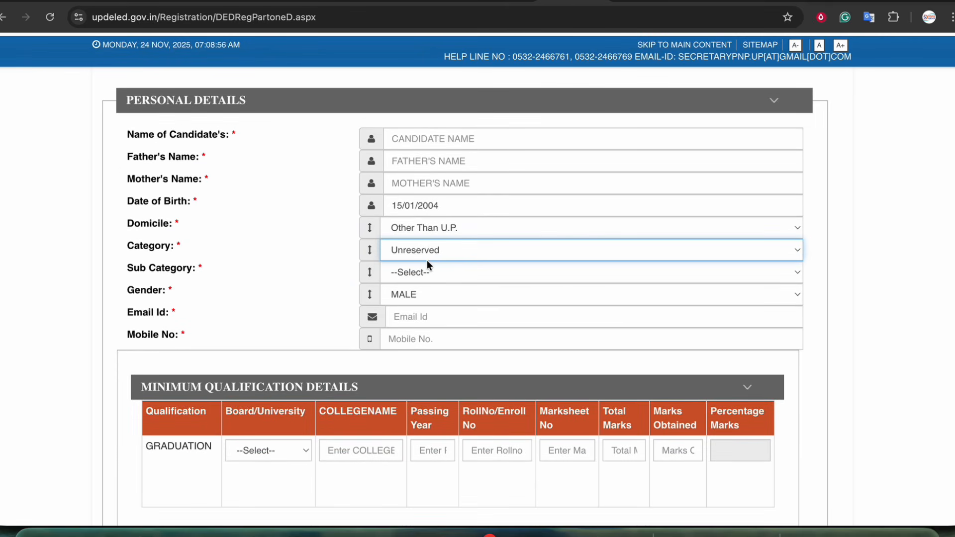
click(429, 275)
click(419, 283)
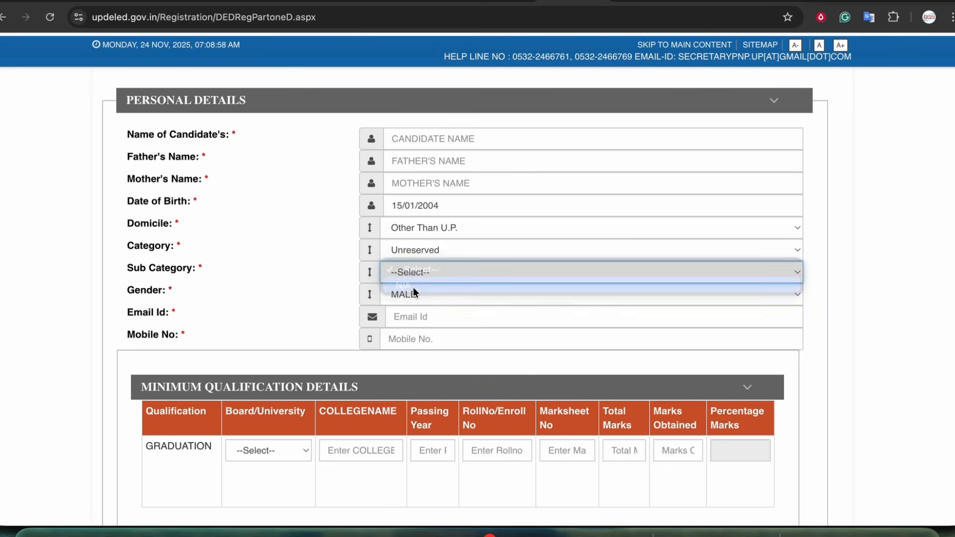
Change gender to FEMALE and look over the mobile number field
scroll(297, 272, down, 2)
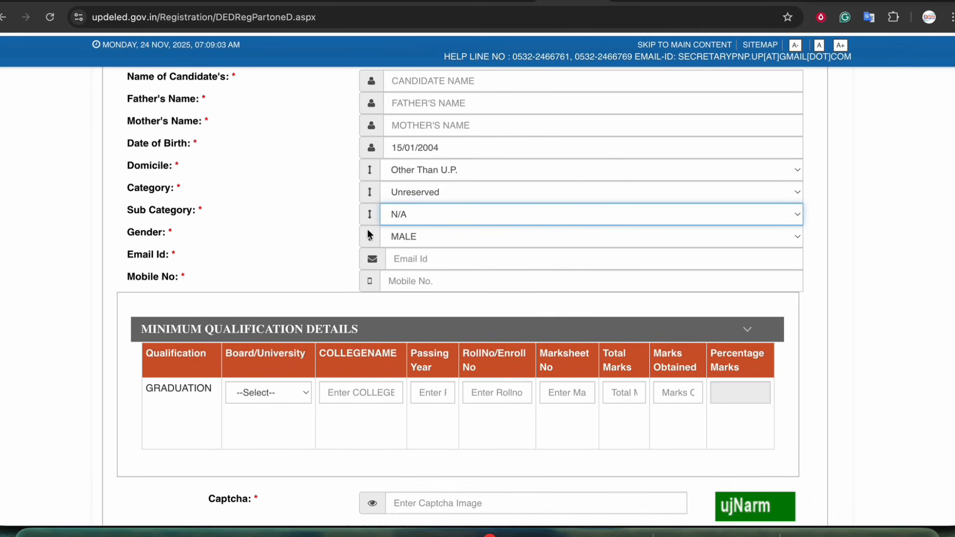
click(407, 236)
click(409, 250)
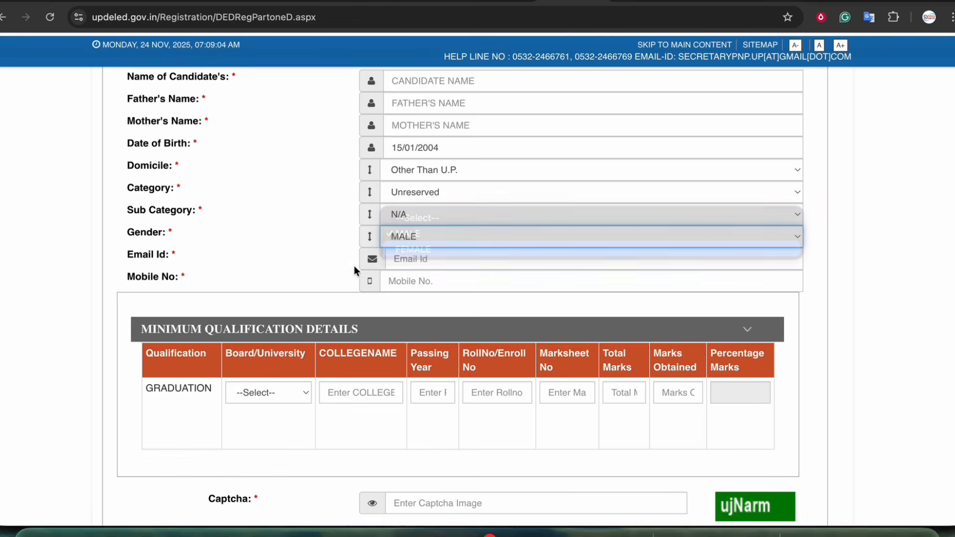
click(437, 282)
scroll(310, 226, down, 3)
scroll(309, 229, up, 2)
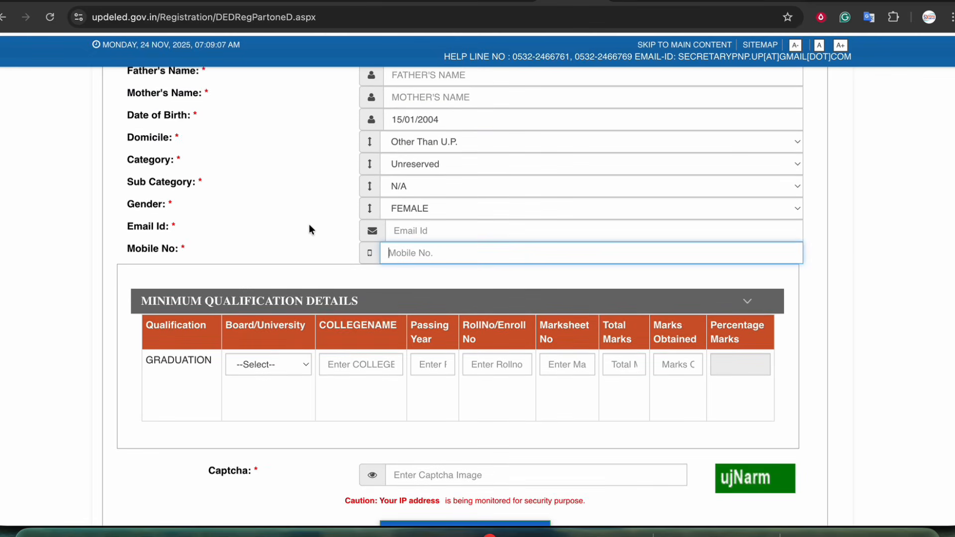
scroll(314, 222, up, 5)
scroll(398, 294, down, 2)
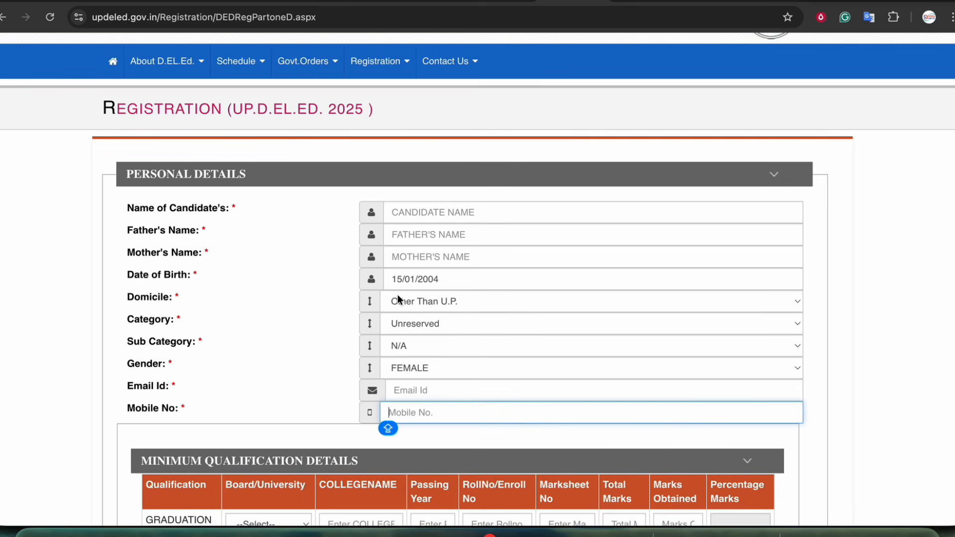
scroll(232, 322, down, 1)
click(252, 329)
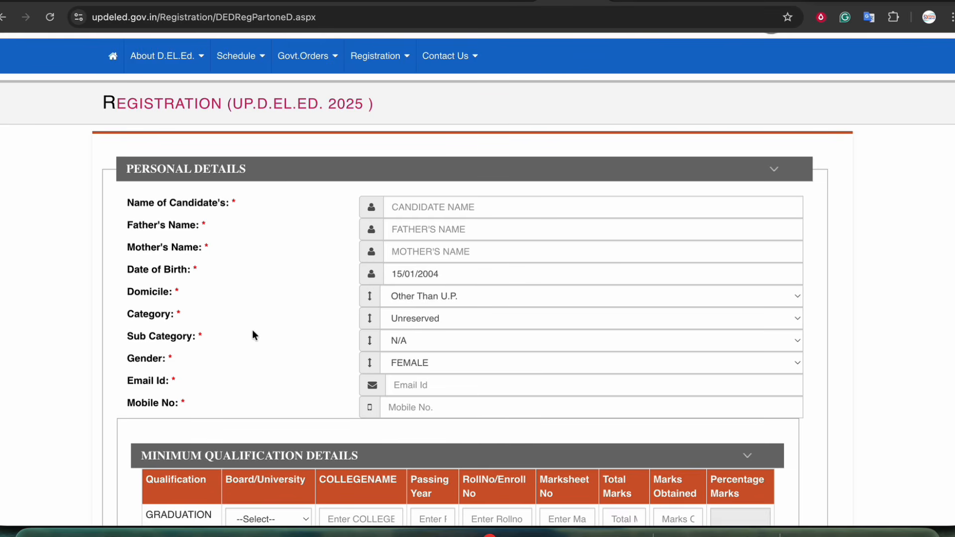
scroll(255, 330, down, 2)
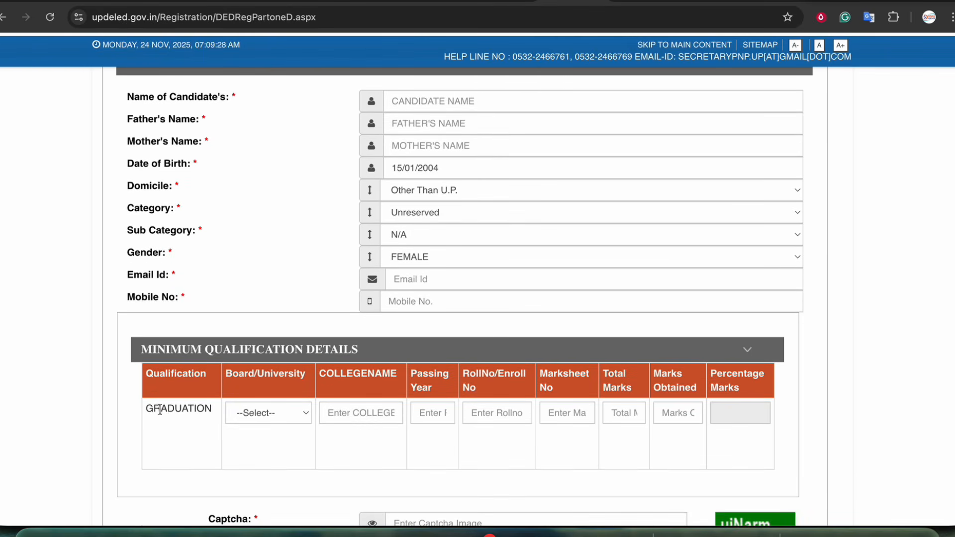
Pick Other University from the graduation row's Board/University list
drag(160, 409, 194, 409)
scroll(225, 421, down, 4)
click(270, 204)
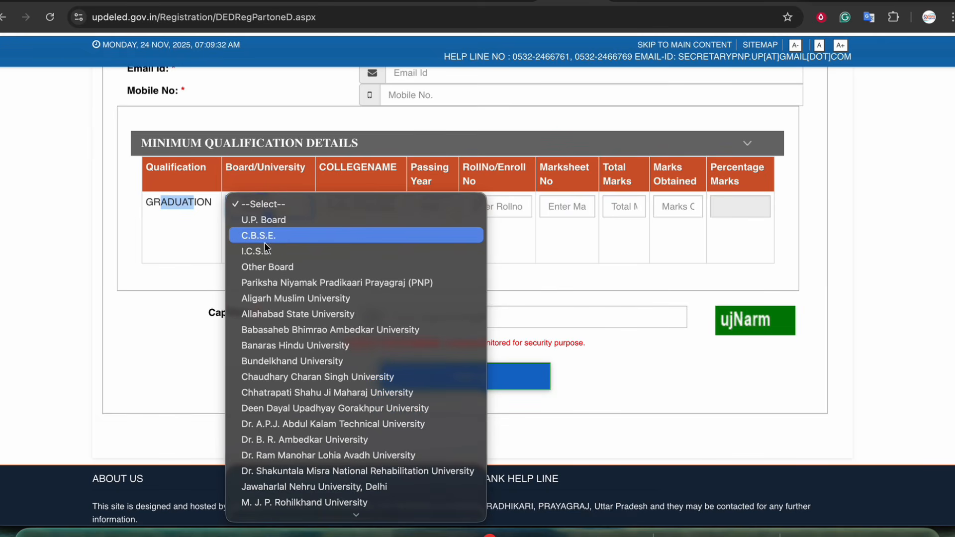
scroll(296, 331, down, 5)
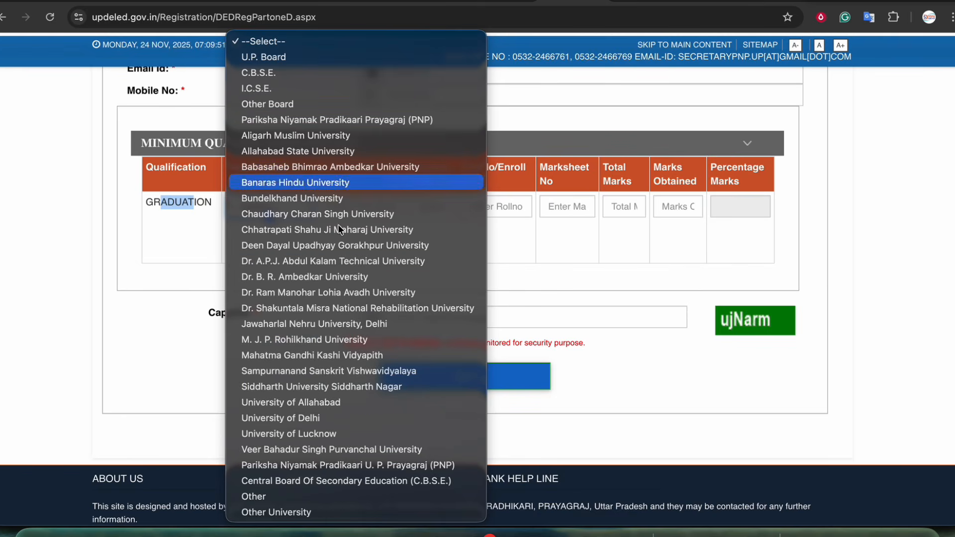
click(295, 512)
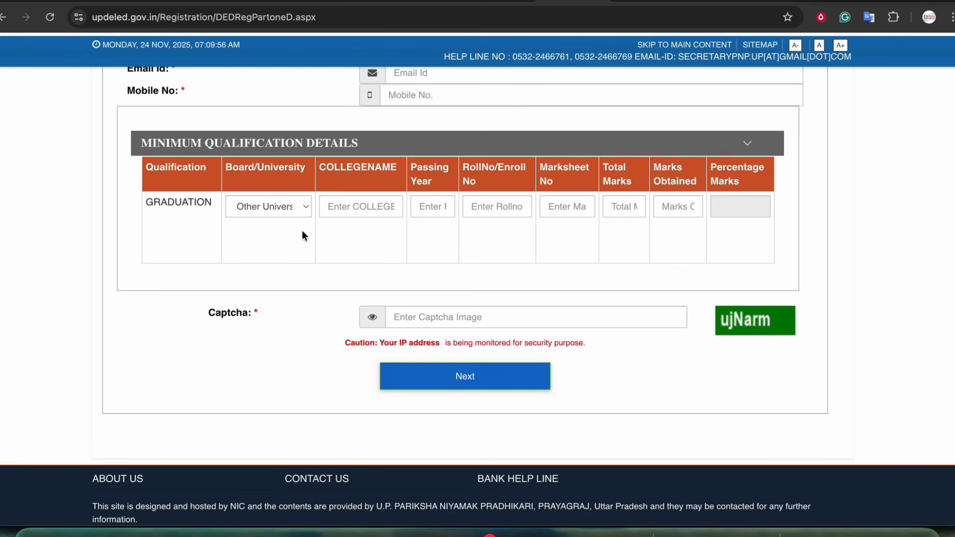
Step through the graduation fields, entering 860 as Total Marks and 1200 as Marks Obtained
click(342, 211)
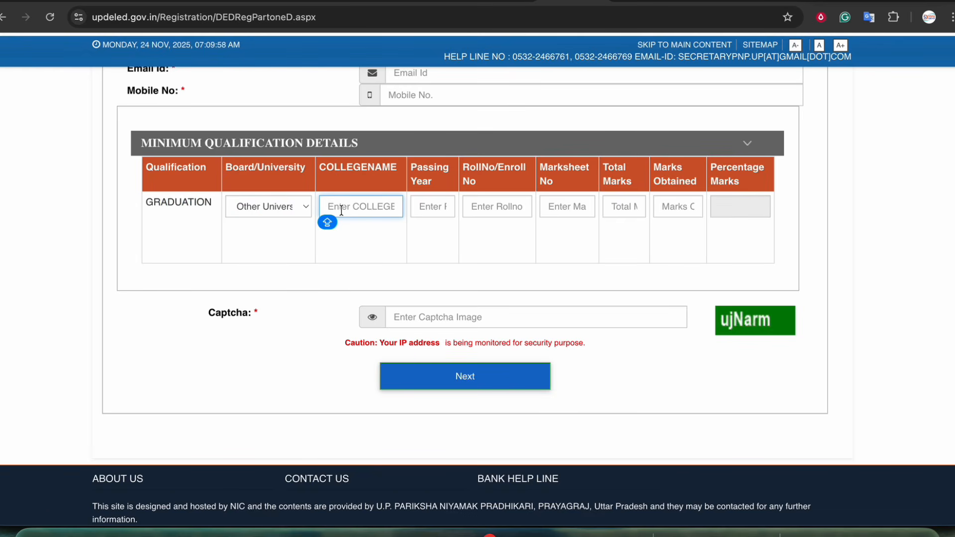
click(420, 211)
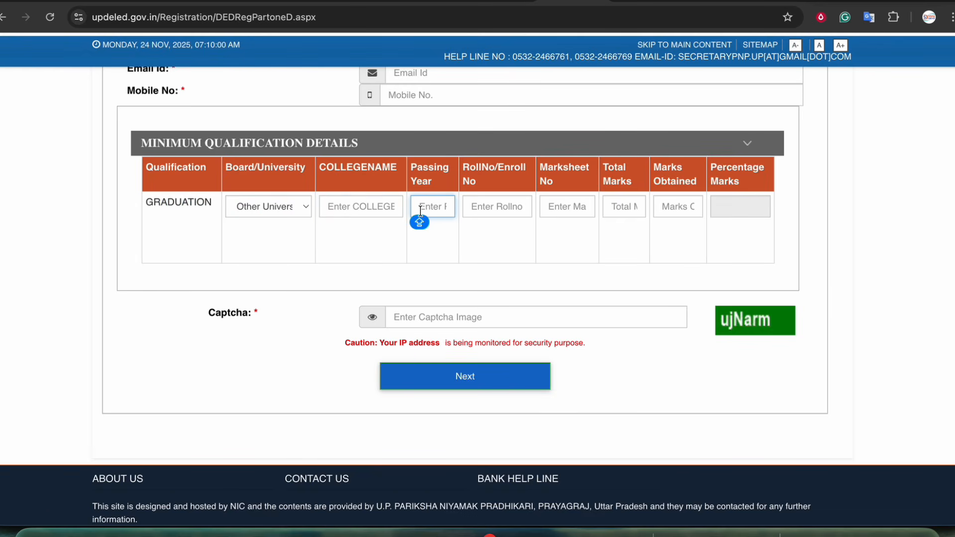
click(490, 205)
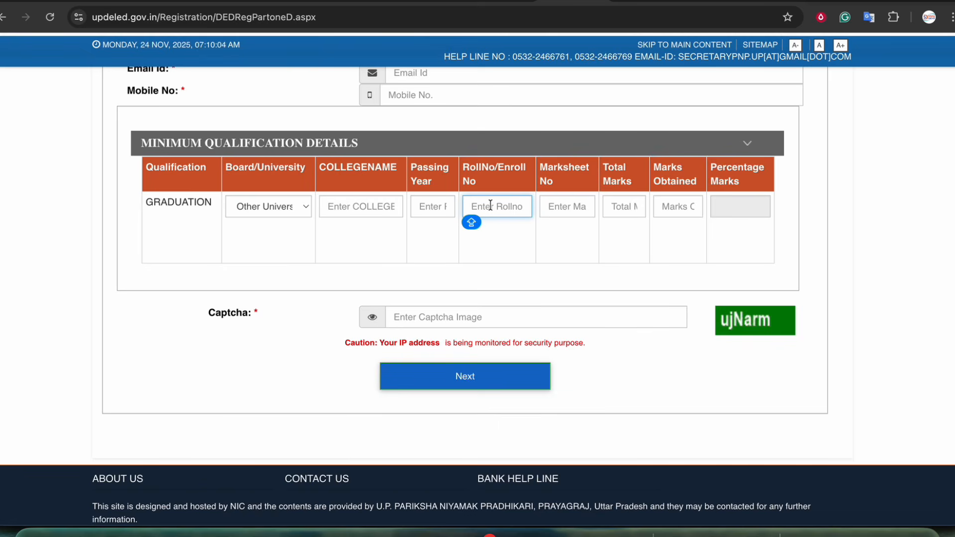
click(552, 206)
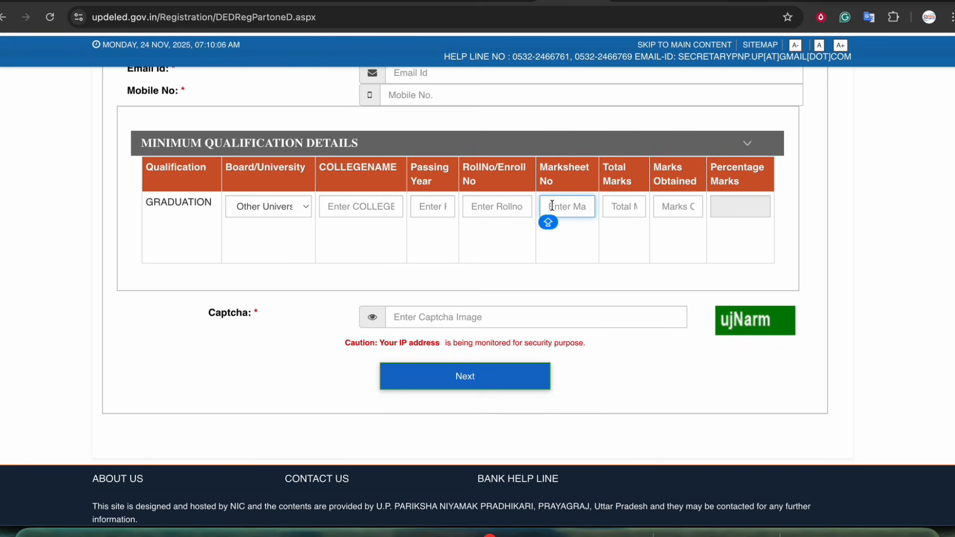
click(620, 205)
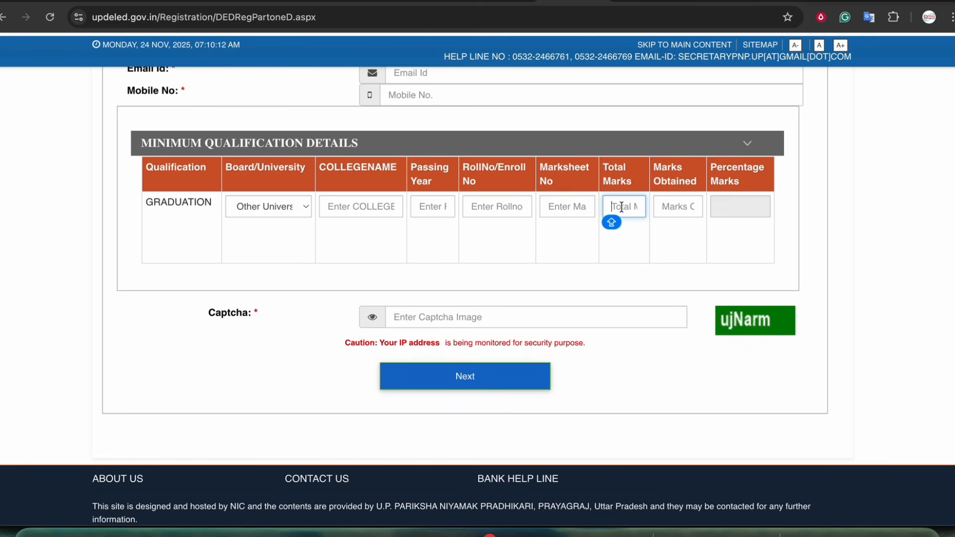
text(860)
key(Tab)
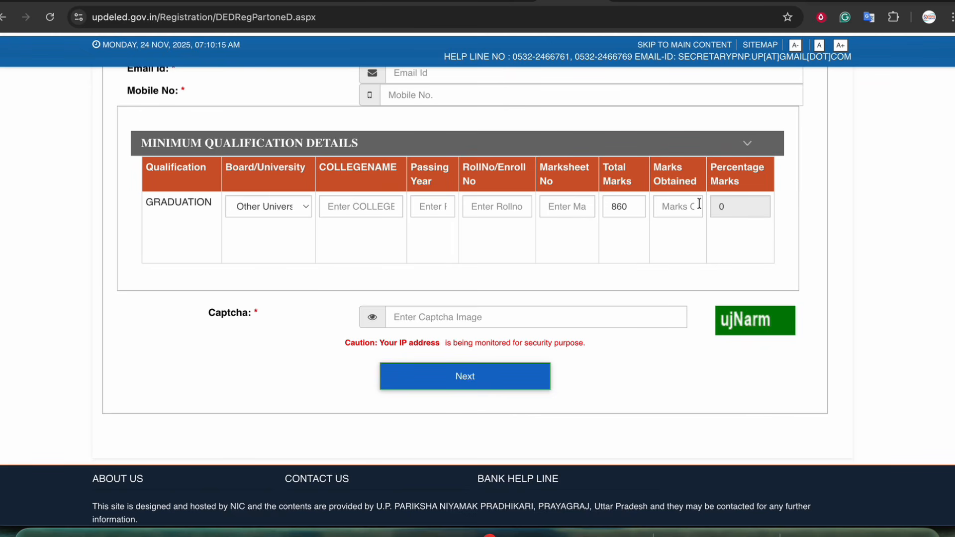
click(699, 205)
text(1200)
key(Tab)
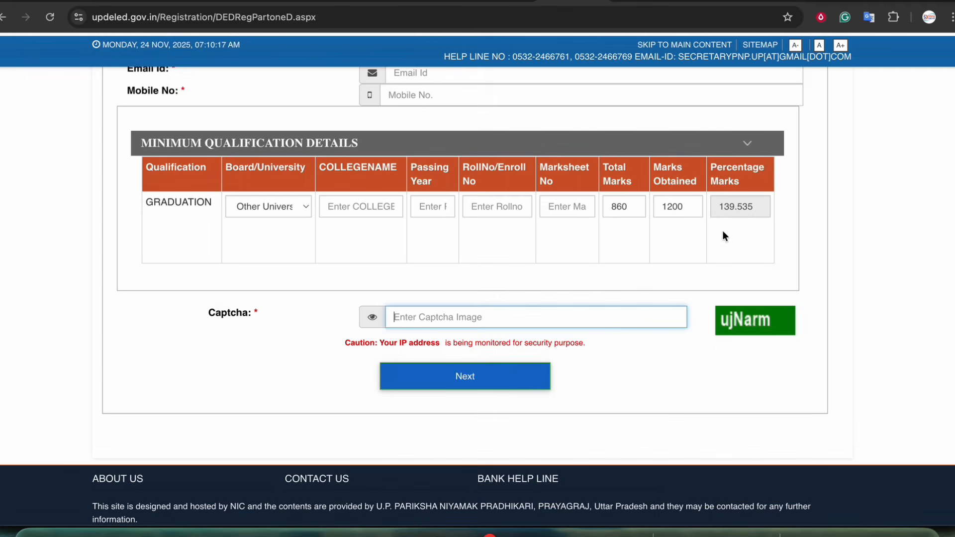
Correct the swapped values to Total Marks 1200 and Marks Obtained 860, giving 71.667%
click(627, 208)
key(BackSpace)
key(BackSpace)
key(BackSpace)
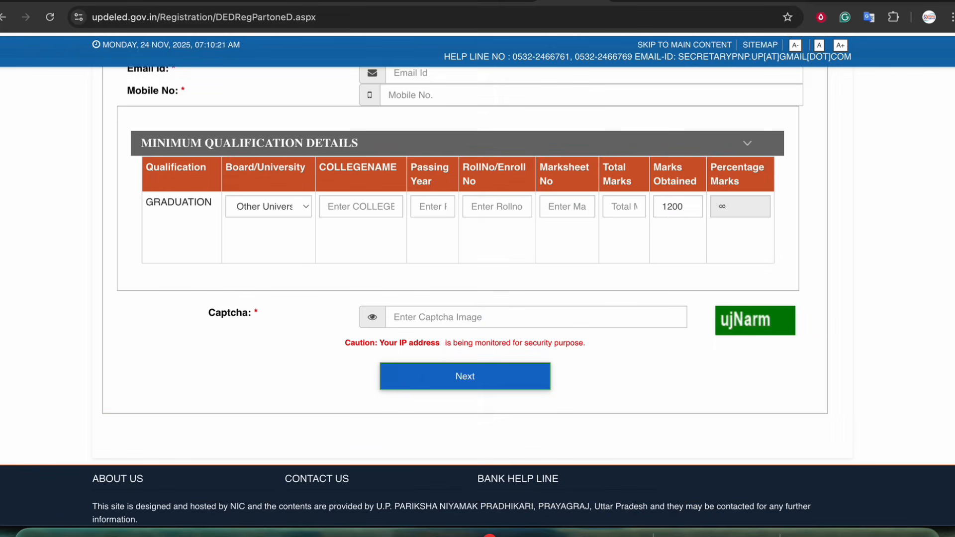
double_click(677, 208)
key(BackSpace)
text(860)
click(627, 207)
text(1200)
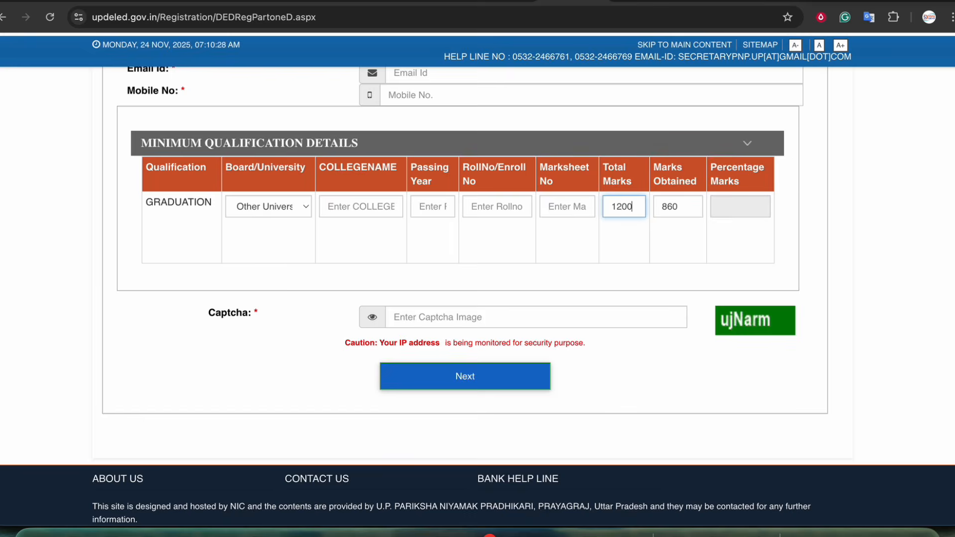
click(554, 229)
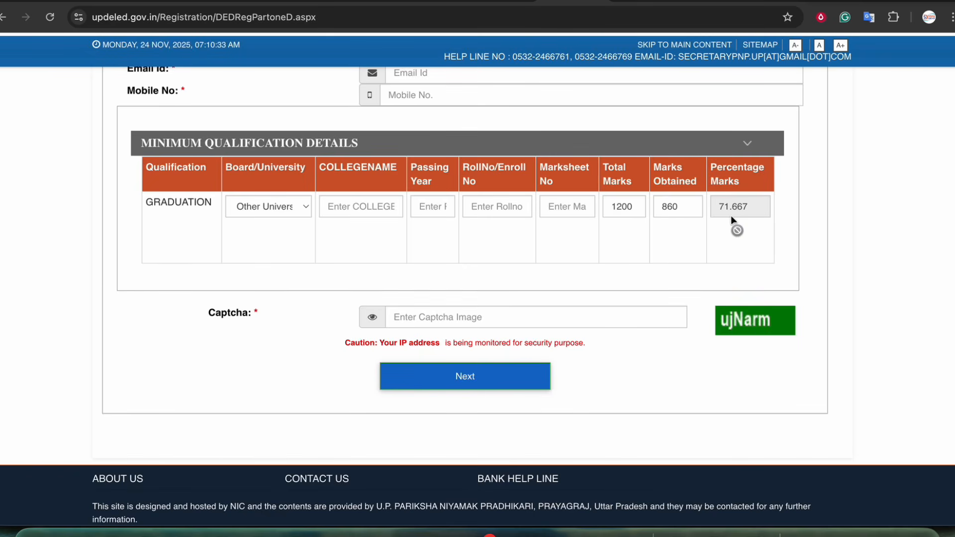
click(677, 209)
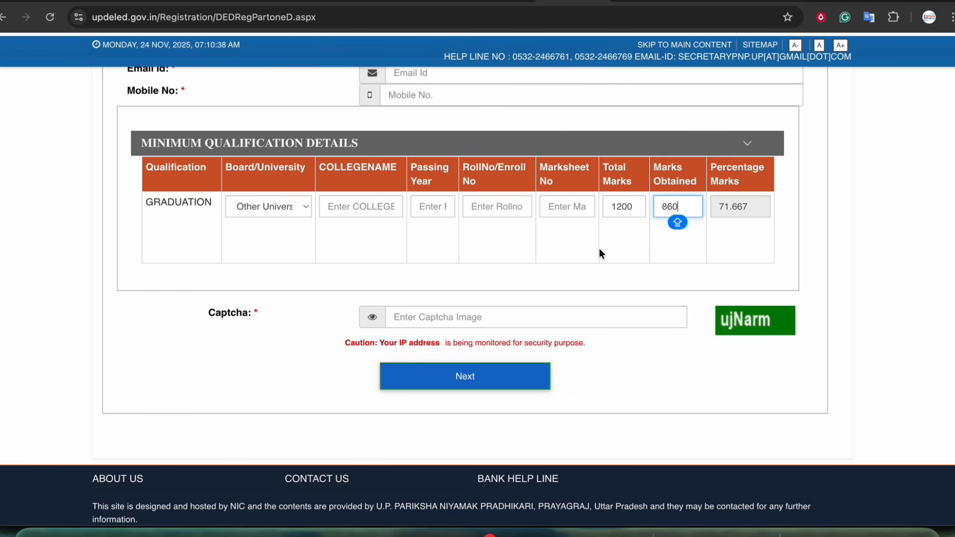
click(652, 239)
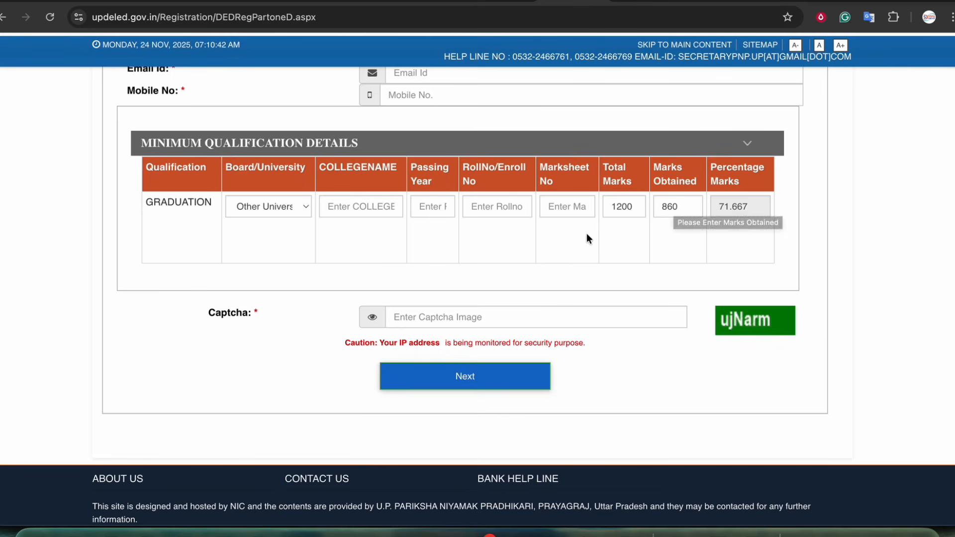
click(437, 315)
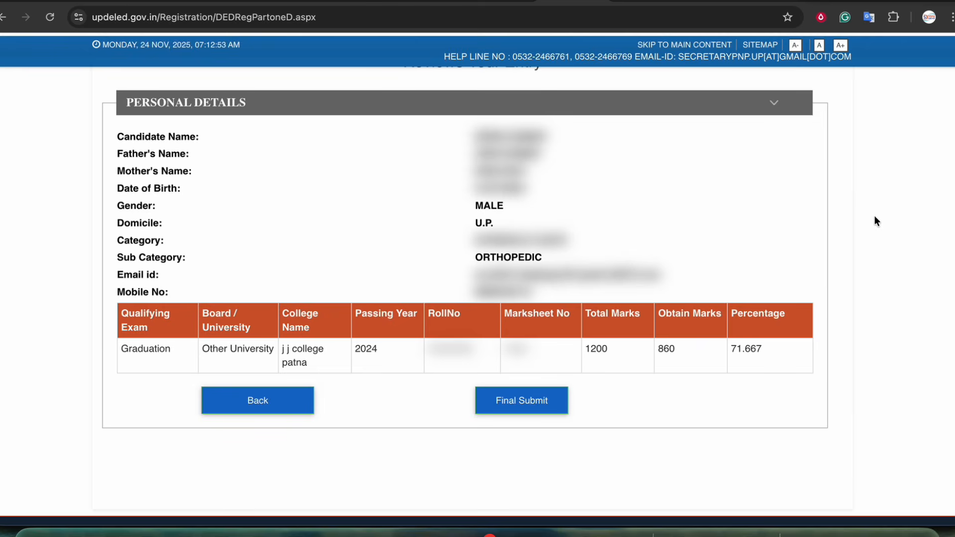
Final Submit the reviewed entry and confirm with 'Yes, please do'
scroll(876, 219, up, 1)
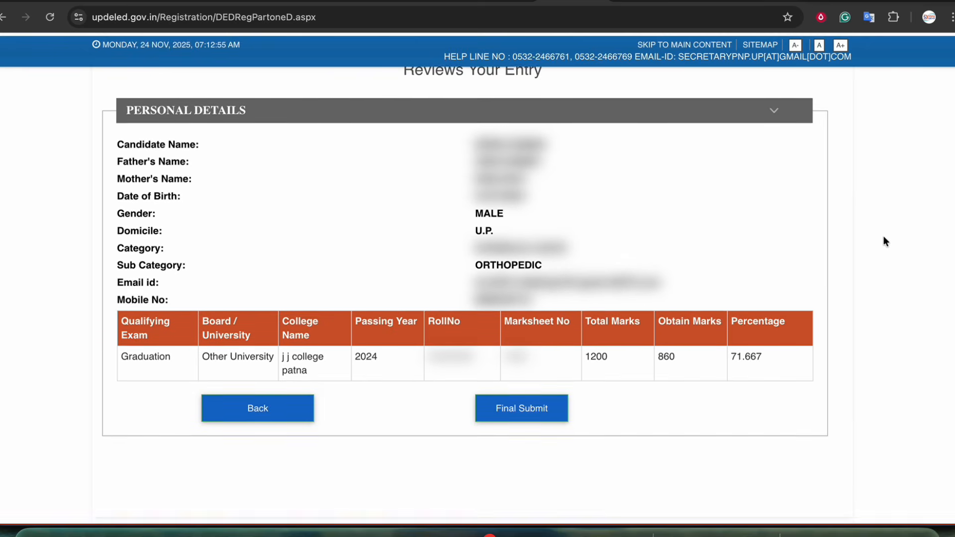
drag(416, 83, 506, 83)
click(506, 83)
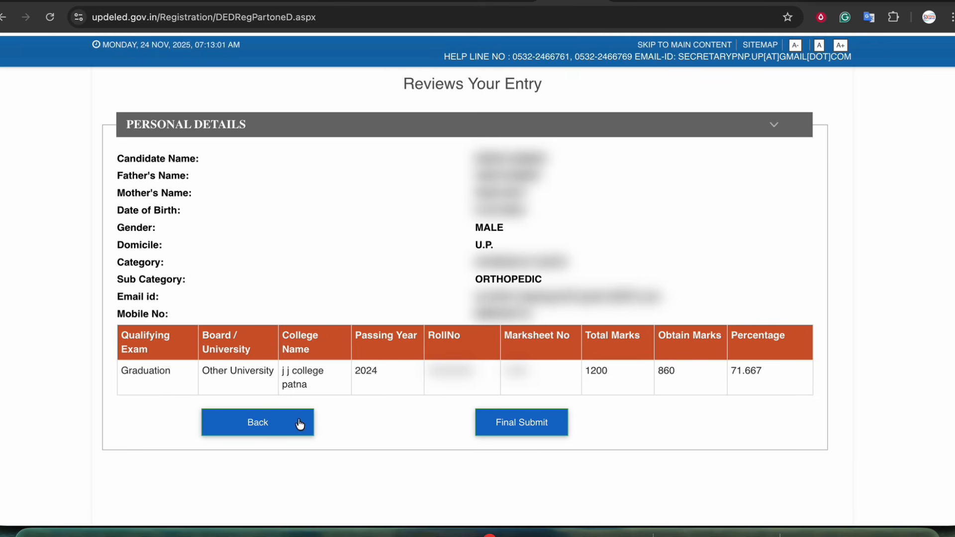
click(525, 423)
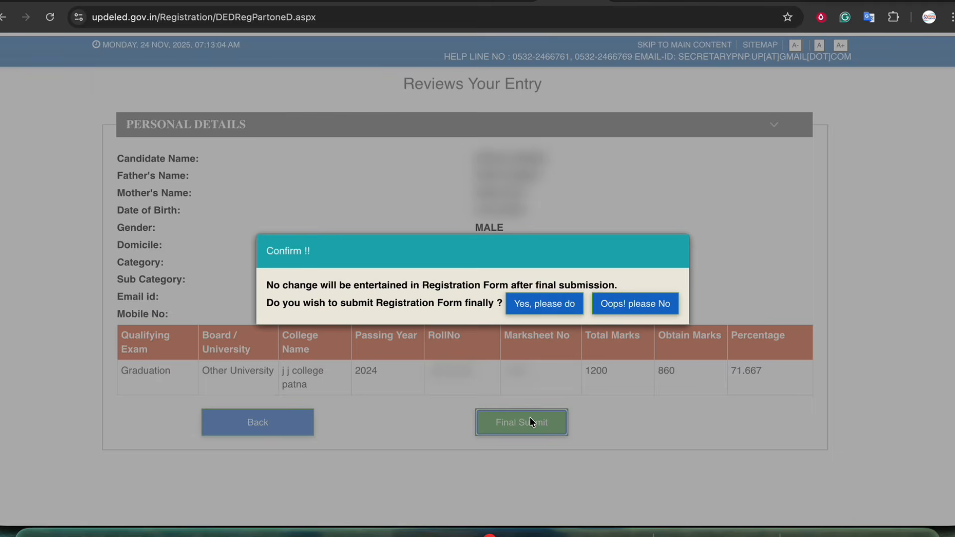
click(539, 309)
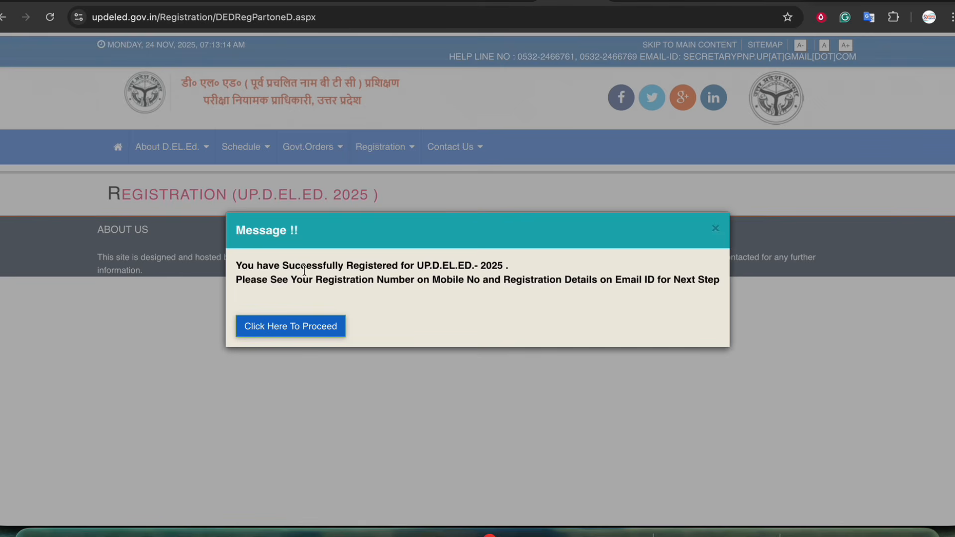
Review the registration success message and proceed to the candidate login page
drag(281, 266, 506, 266)
click(436, 268)
drag(349, 281, 674, 282)
click(596, 281)
click(611, 278)
click(298, 333)
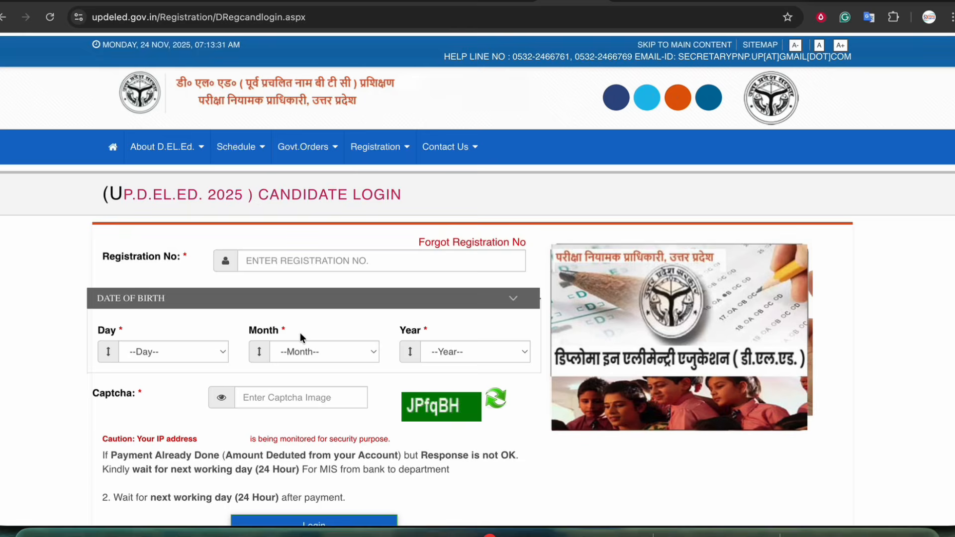
Fill the candidate login form with the registration number to reach OTP verification
scroll(282, 322, down, 1)
scroll(282, 319, down, 2)
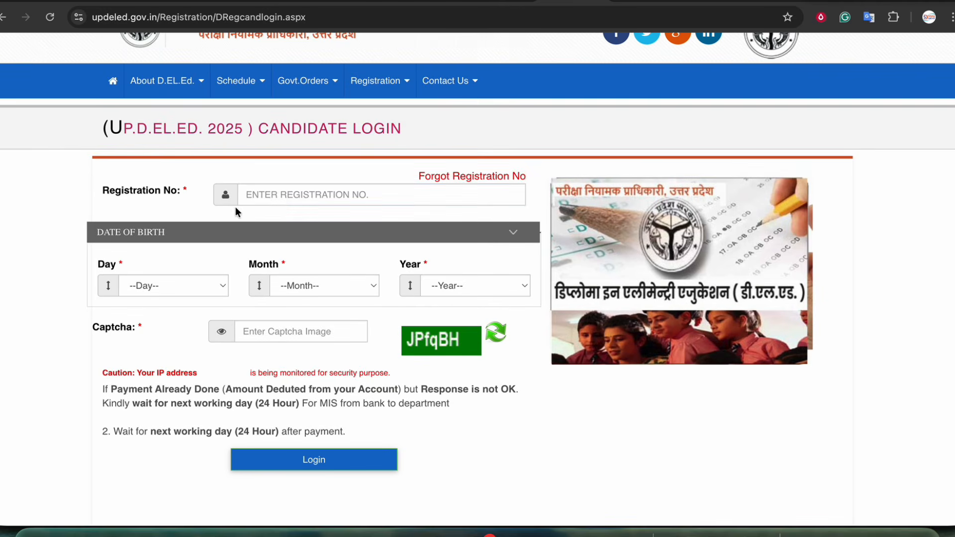
click(268, 195)
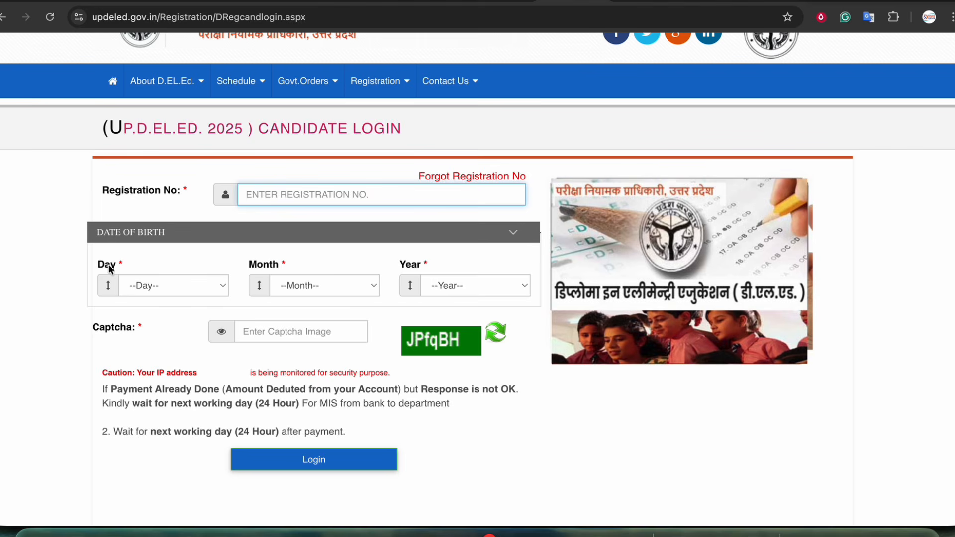
drag(99, 265, 110, 266)
drag(262, 267, 279, 268)
drag(412, 265, 416, 265)
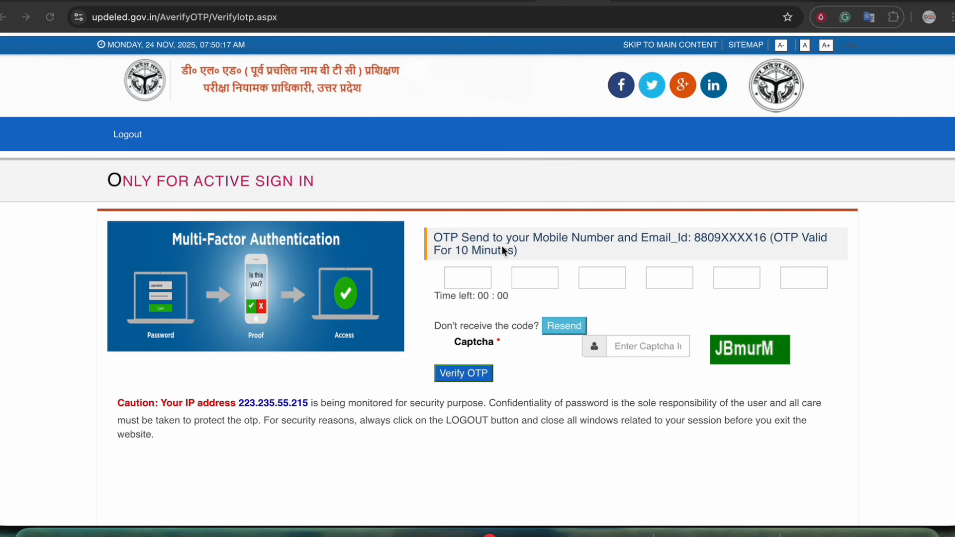
Enter the six-digit OTP and the captcha, then verify to reach the candidate home
click(465, 283)
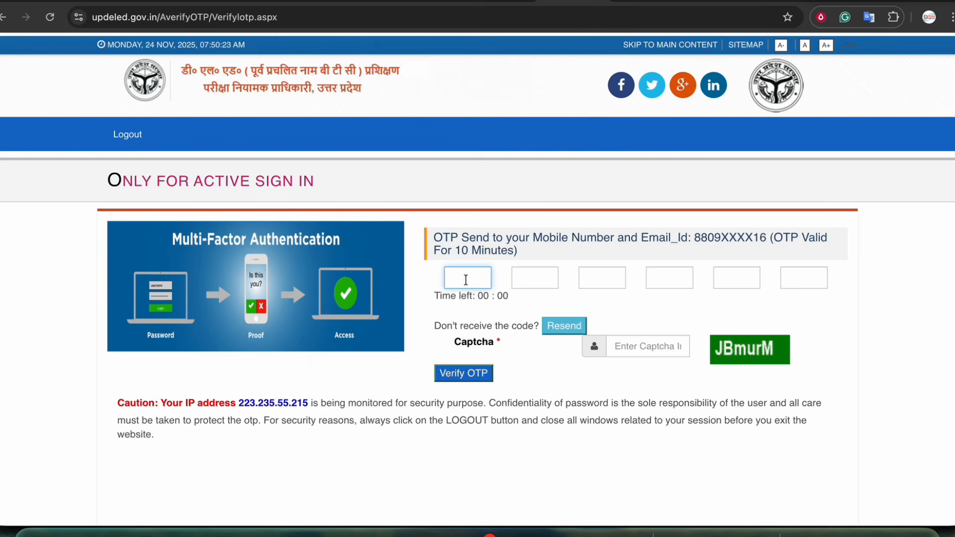
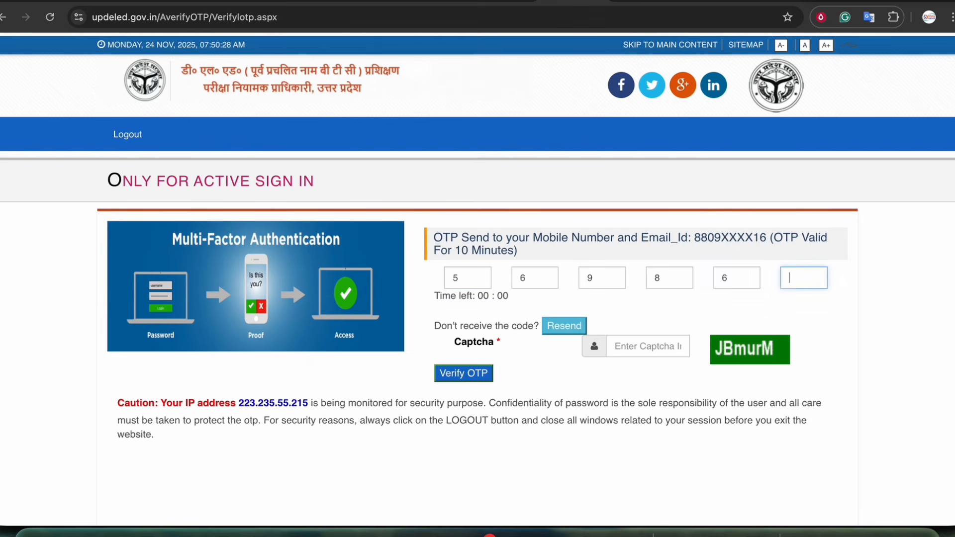
click(632, 352)
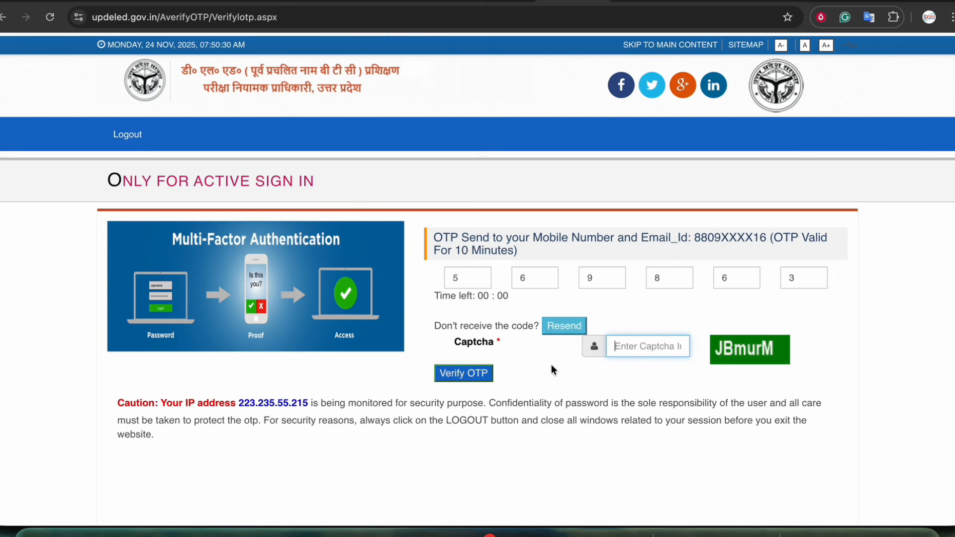
click(480, 378)
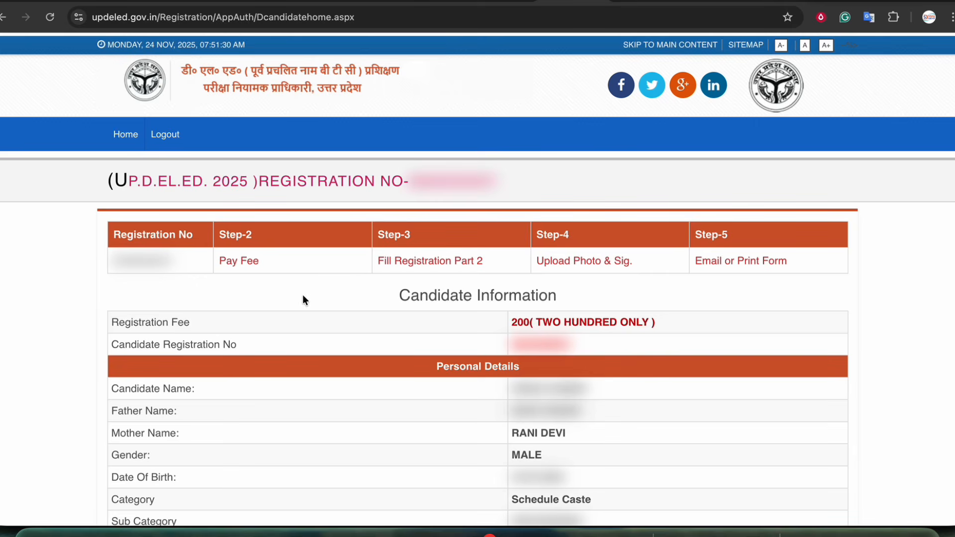
Open Pay Fee and select the DELED course for payment
scroll(310, 351, down, 5)
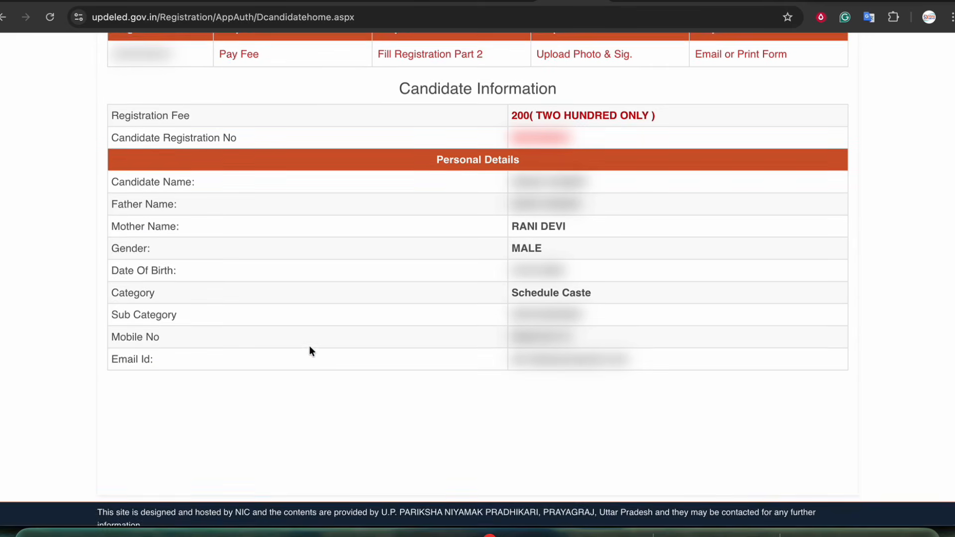
scroll(310, 351, up, 5)
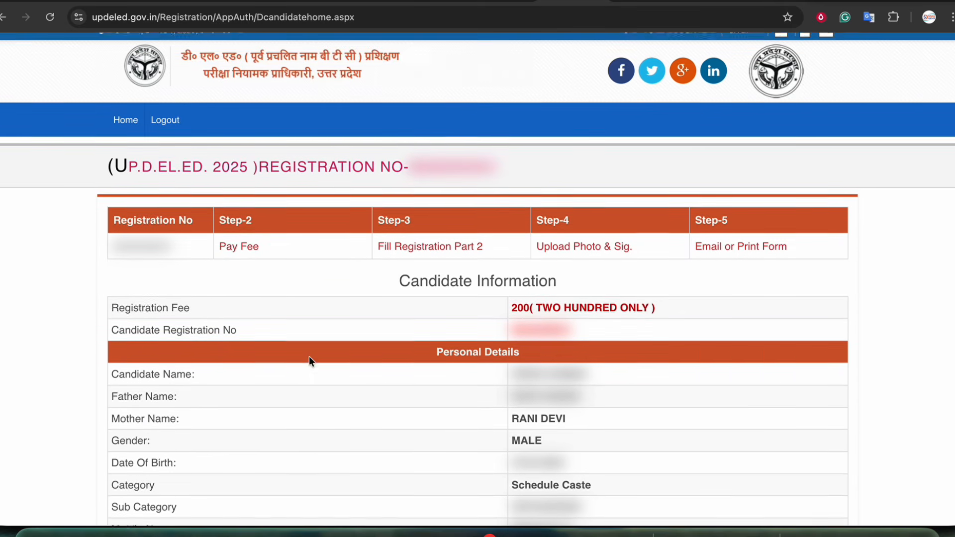
click(250, 257)
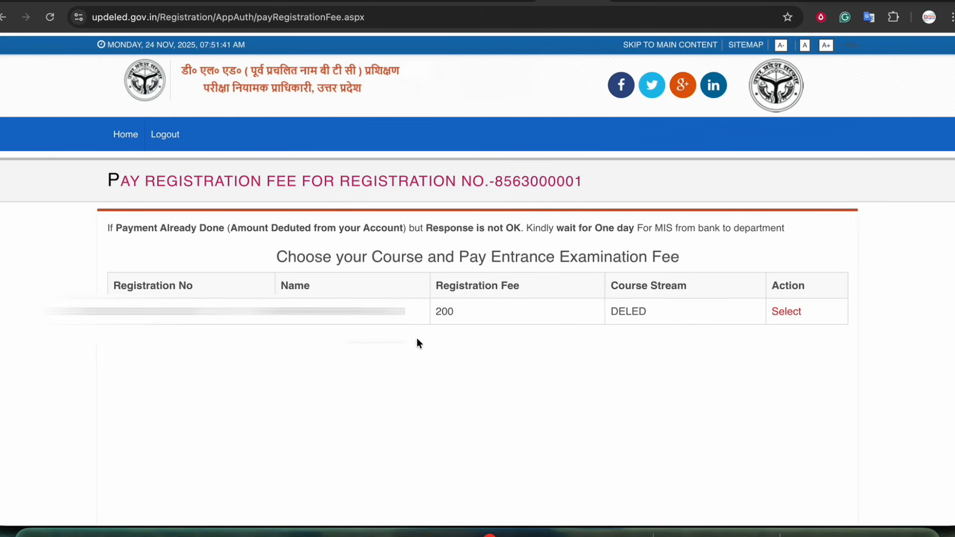
click(792, 312)
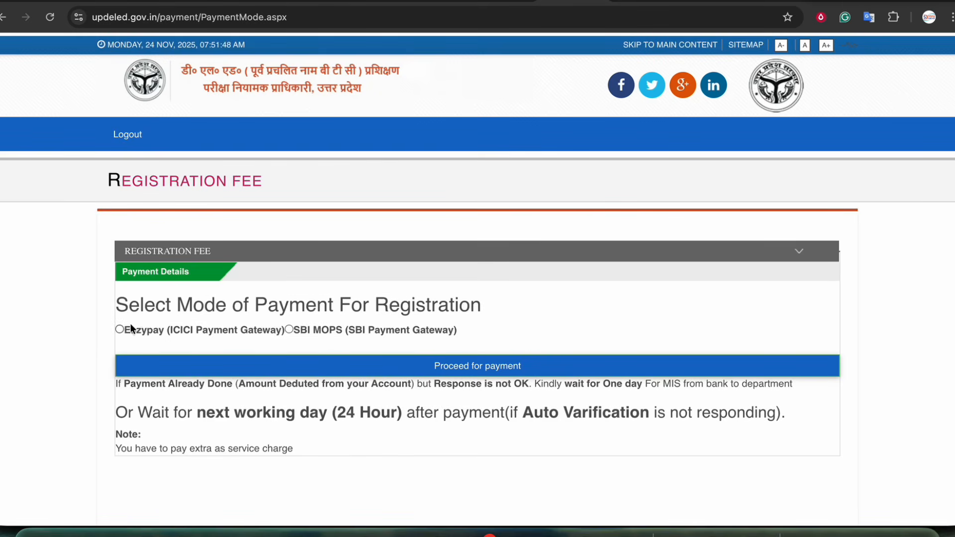
Go over the payment notes and choose SBI MOPS (SBI Payment Gateway) as payment mode
drag(178, 305, 370, 309)
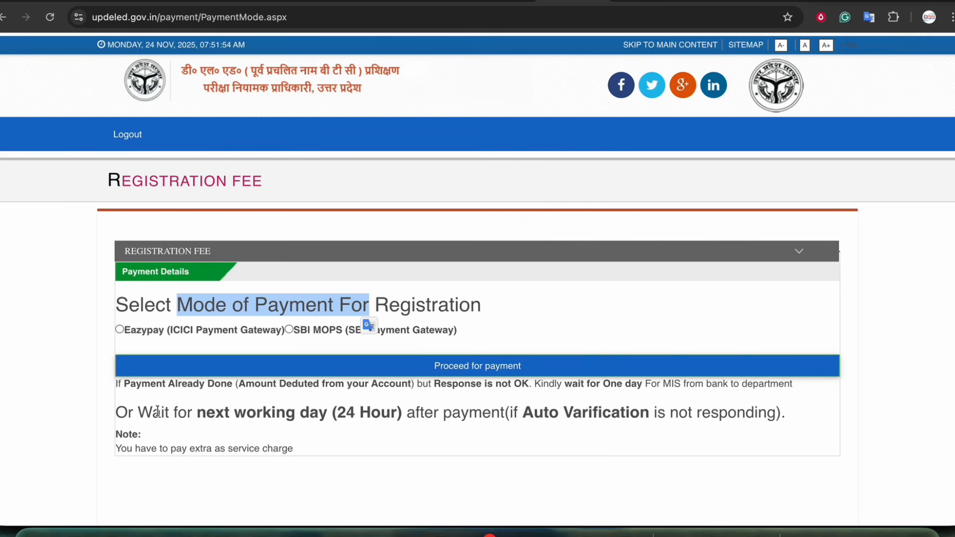
click(268, 415)
drag(267, 415, 403, 413)
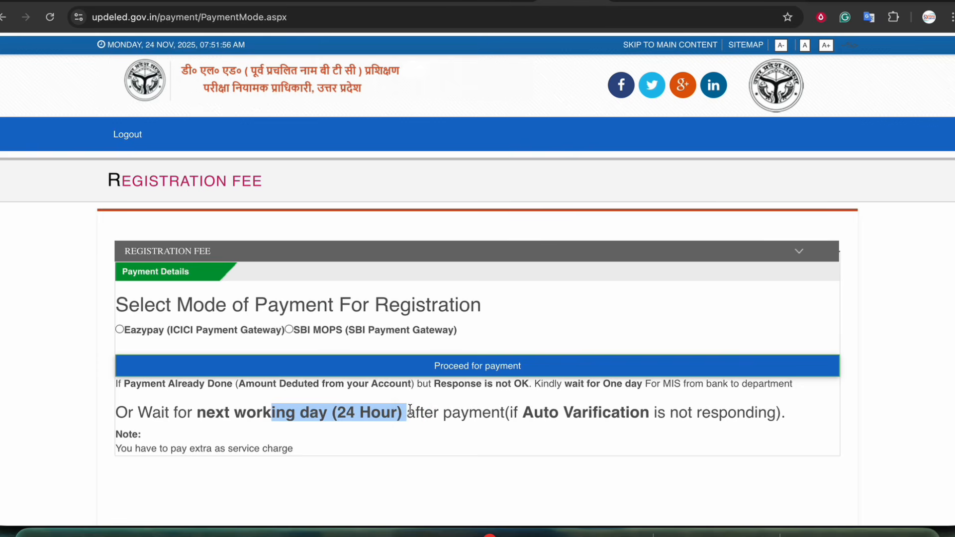
click(220, 389)
drag(183, 387, 305, 386)
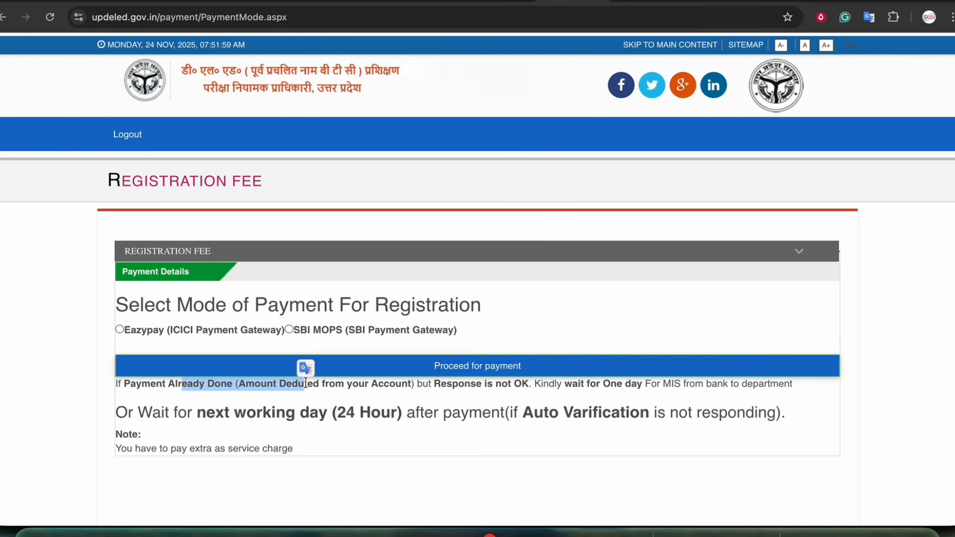
drag(427, 387, 541, 386)
drag(268, 416, 592, 413)
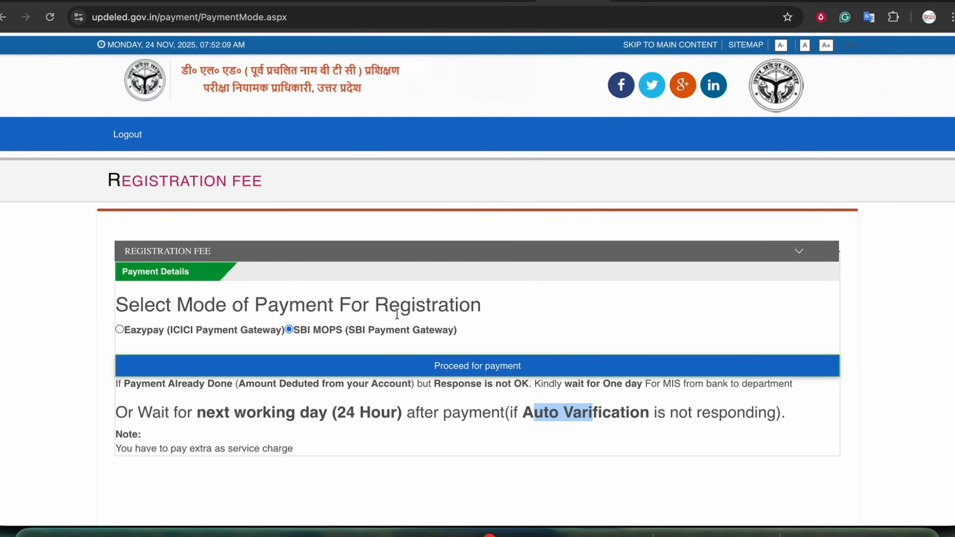
scroll(397, 314, down, 5)
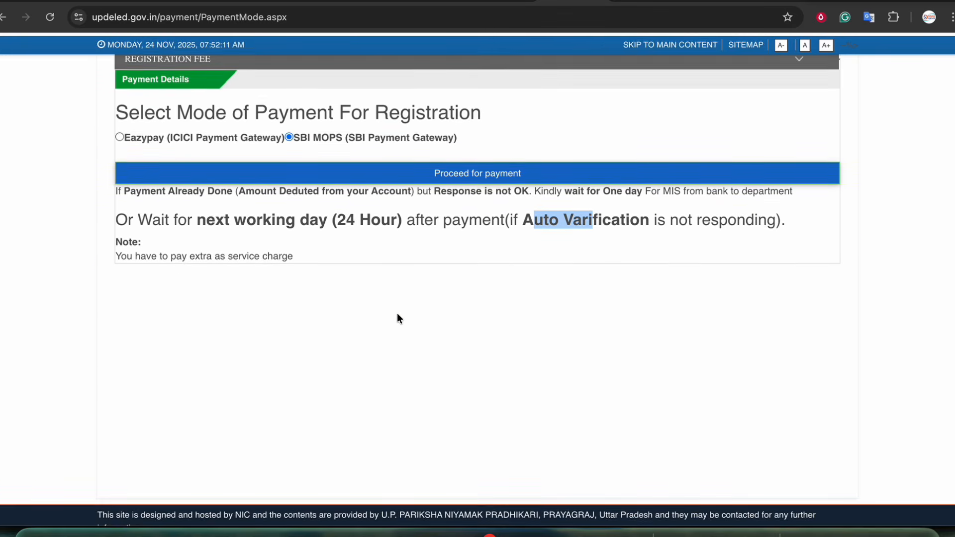
scroll(397, 314, up, 5)
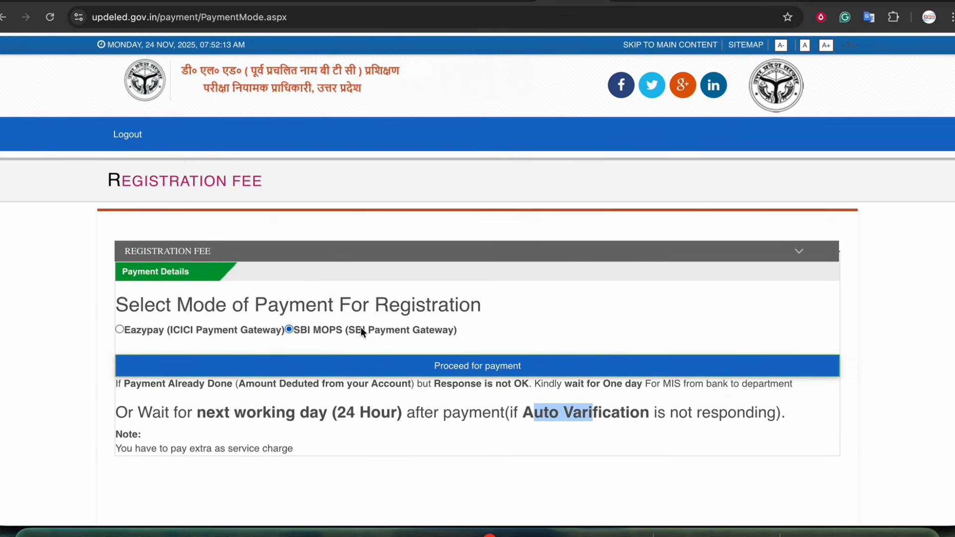
click(362, 328)
Pay the ₹200 fee on SBIePay Lite by UPI QR code and dismiss the success alert
click(453, 364)
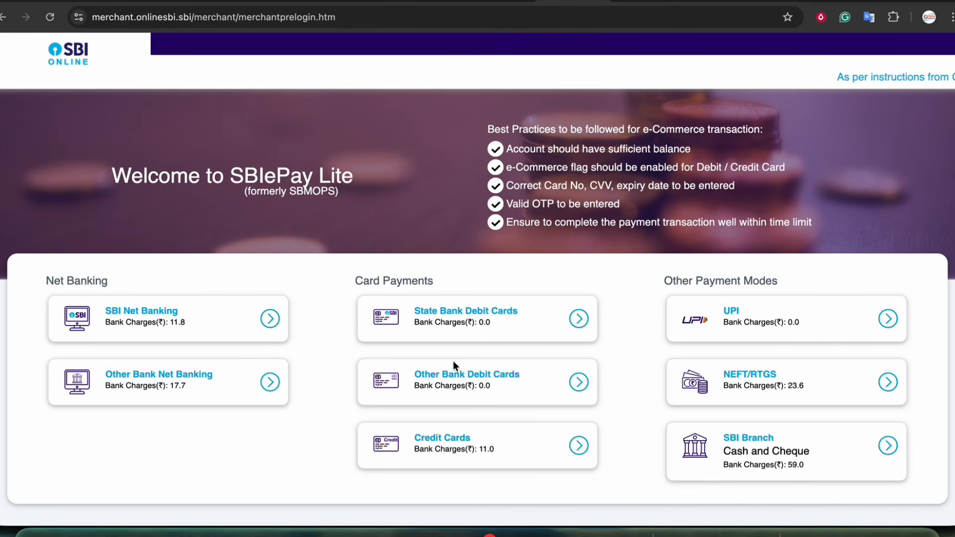
scroll(365, 363, down, 1)
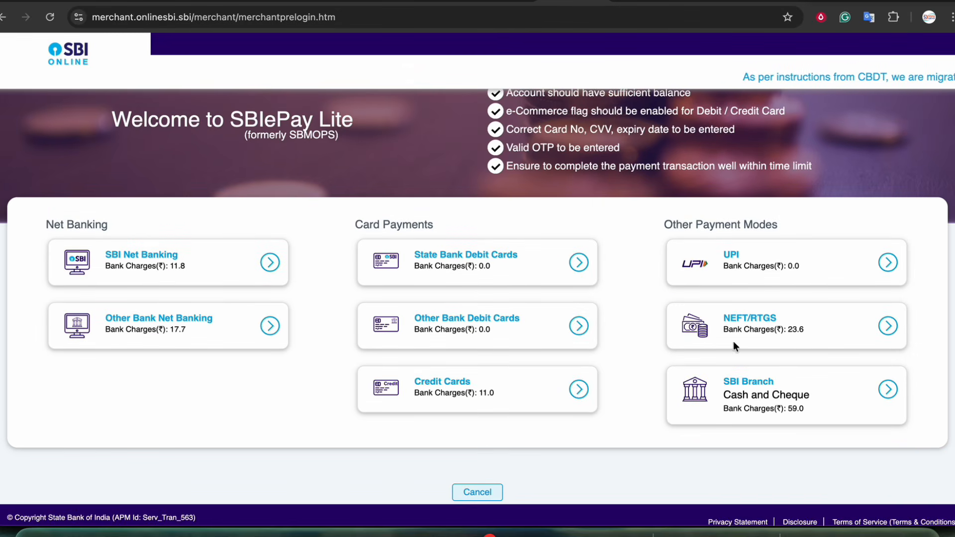
click(727, 258)
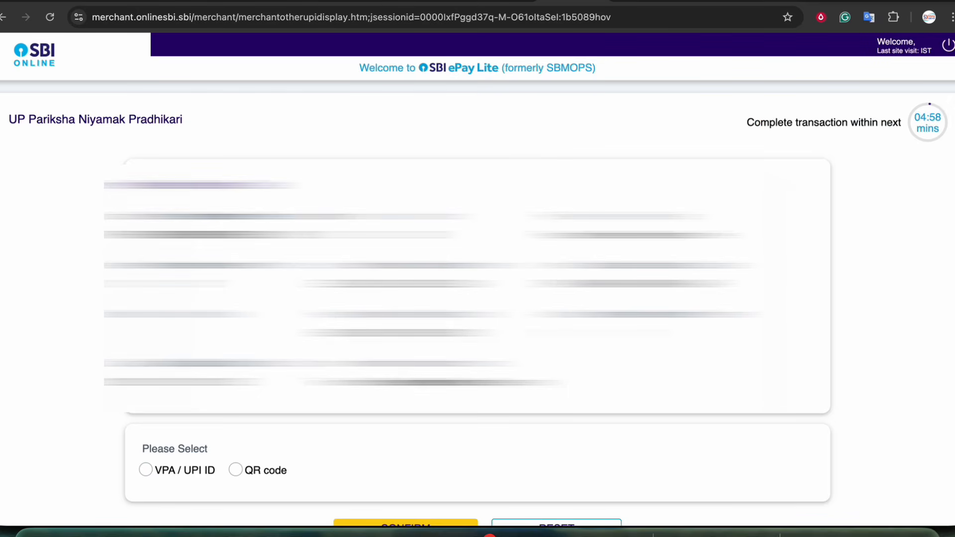
scroll(477, 299, down, 1)
click(234, 419)
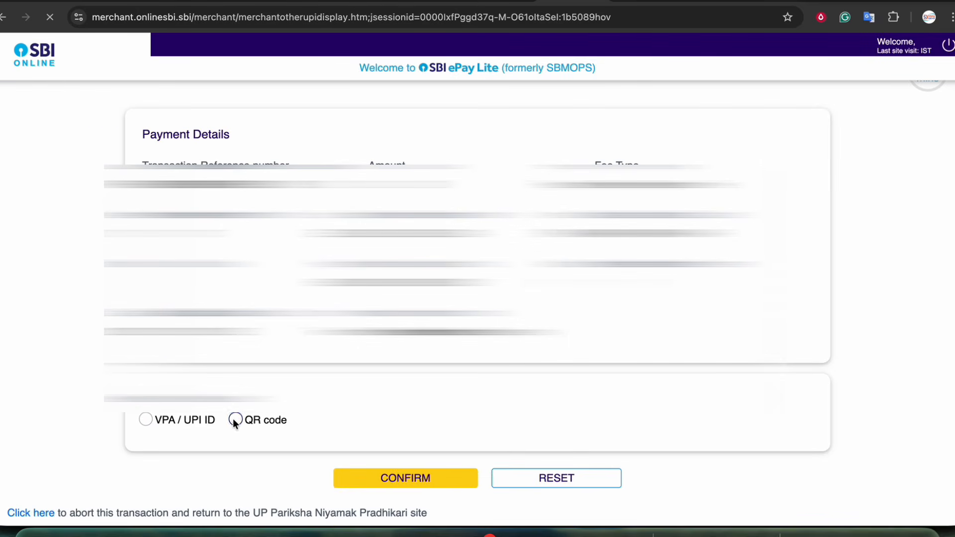
click(422, 478)
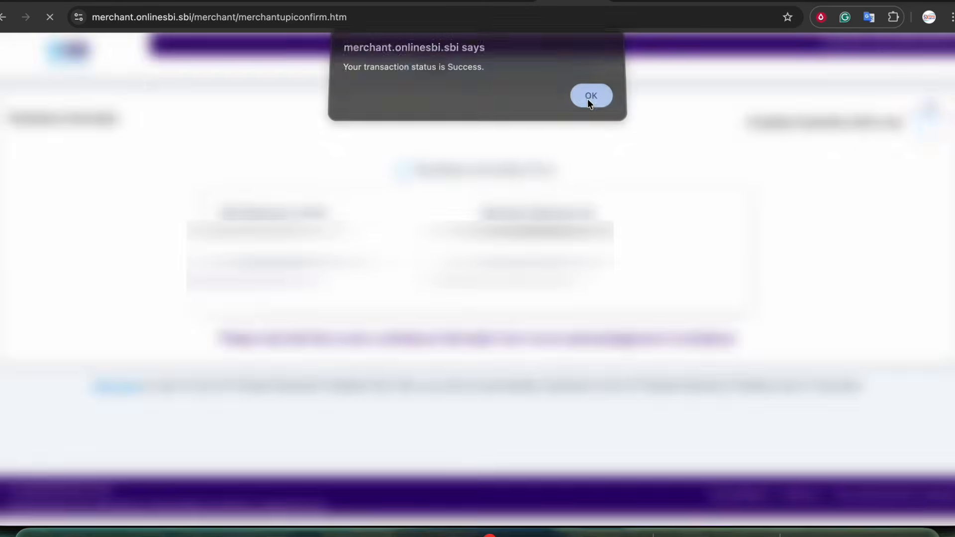
click(590, 99)
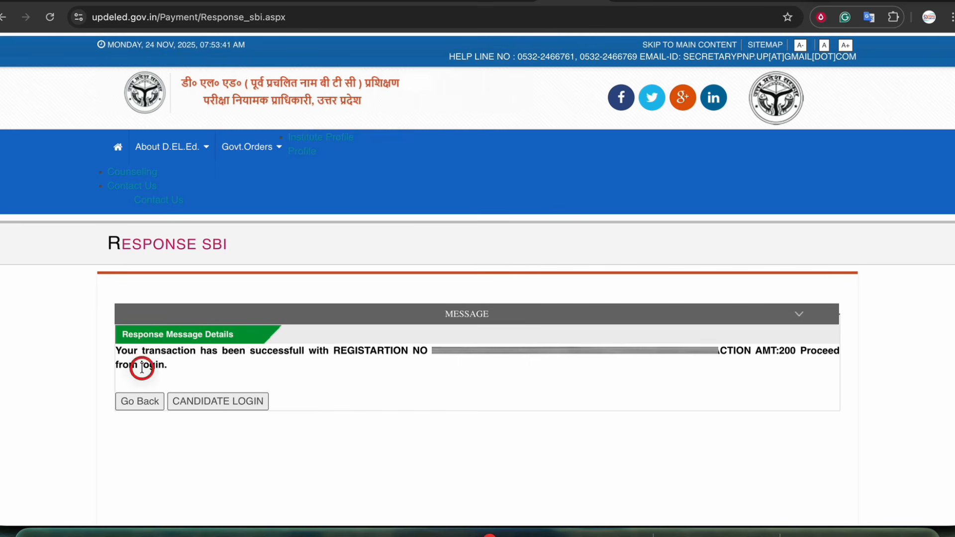
Sign back in through Candidate Login with a fresh OTP and the captcha
drag(141, 364, 168, 366)
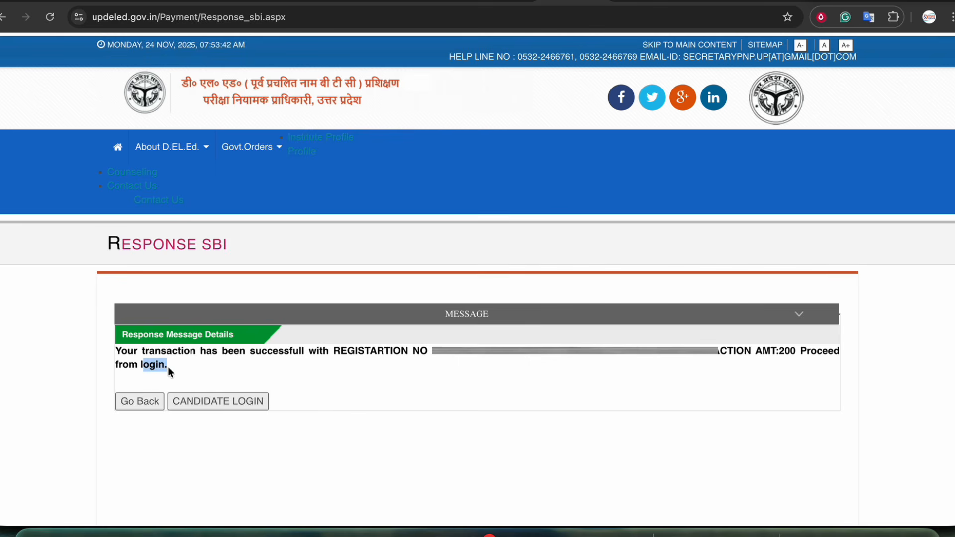
click(203, 402)
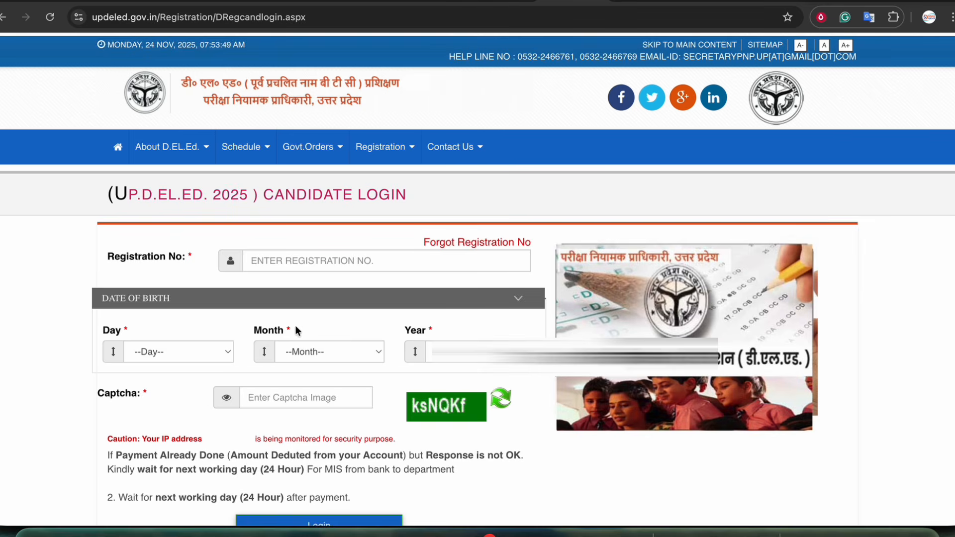
scroll(346, 432, down, 2)
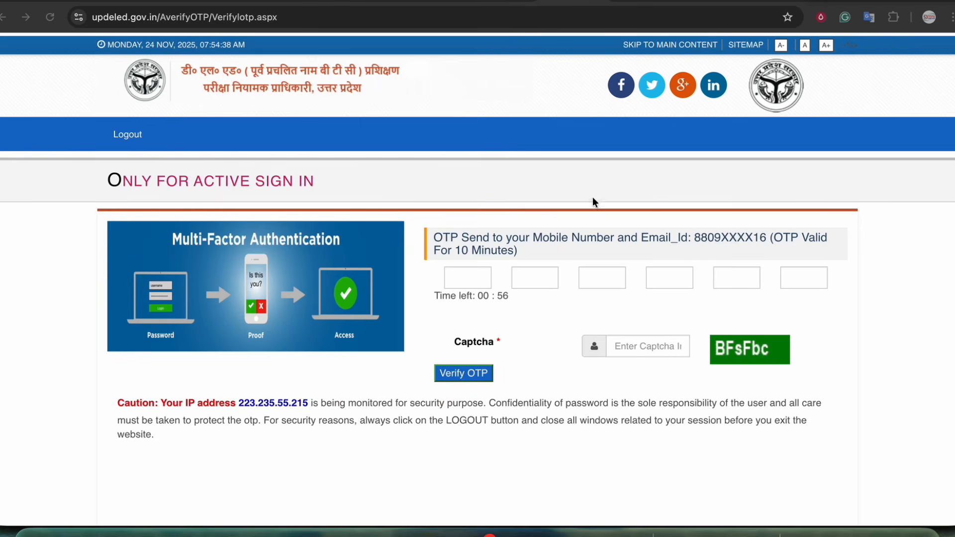
click(453, 277)
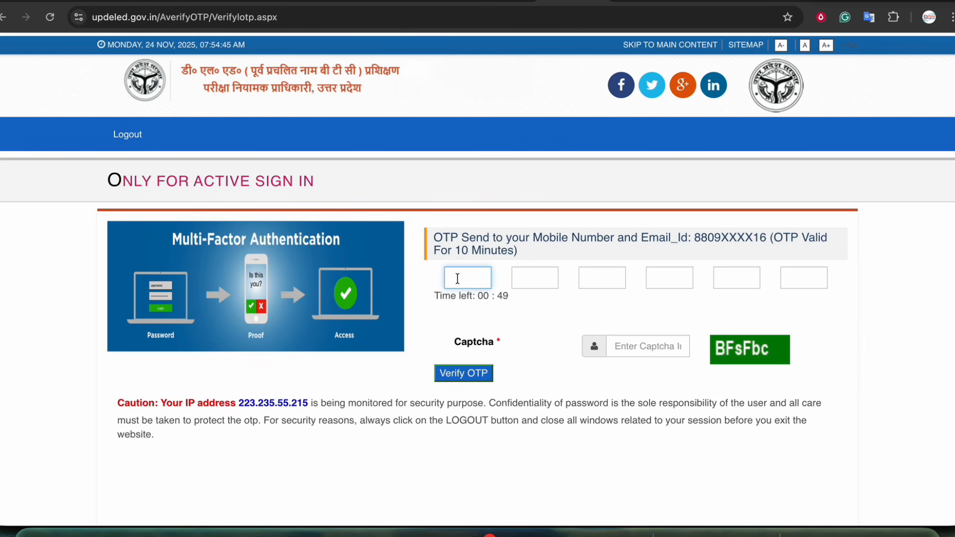
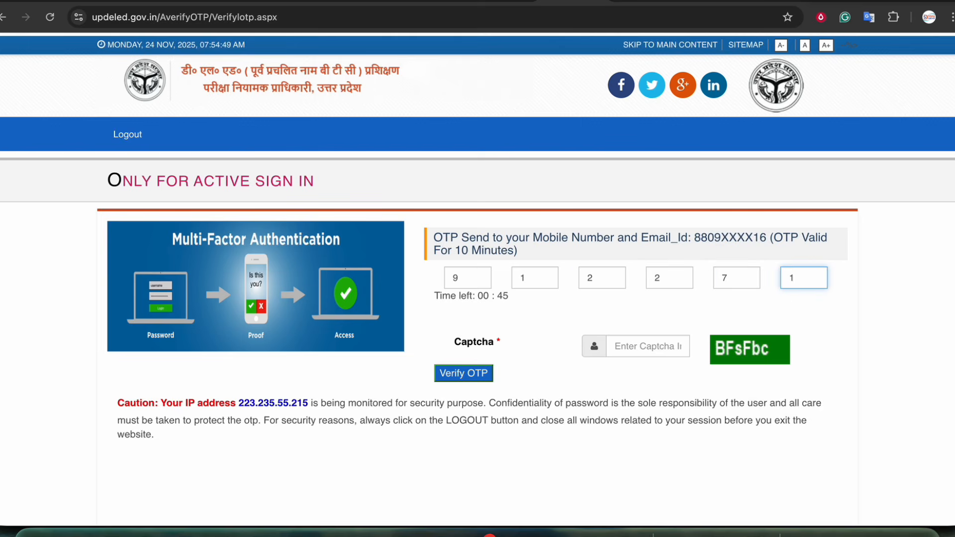
click(631, 346)
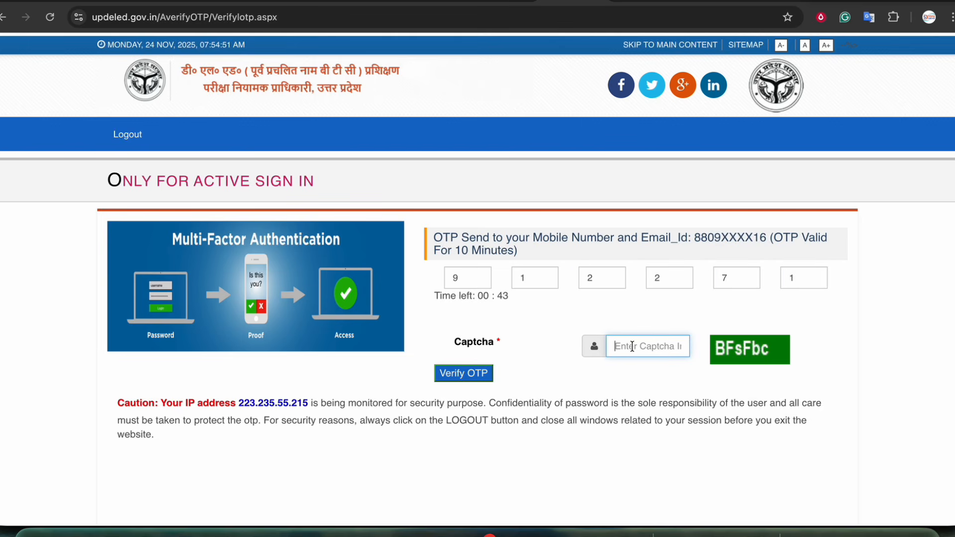
text(BFs)
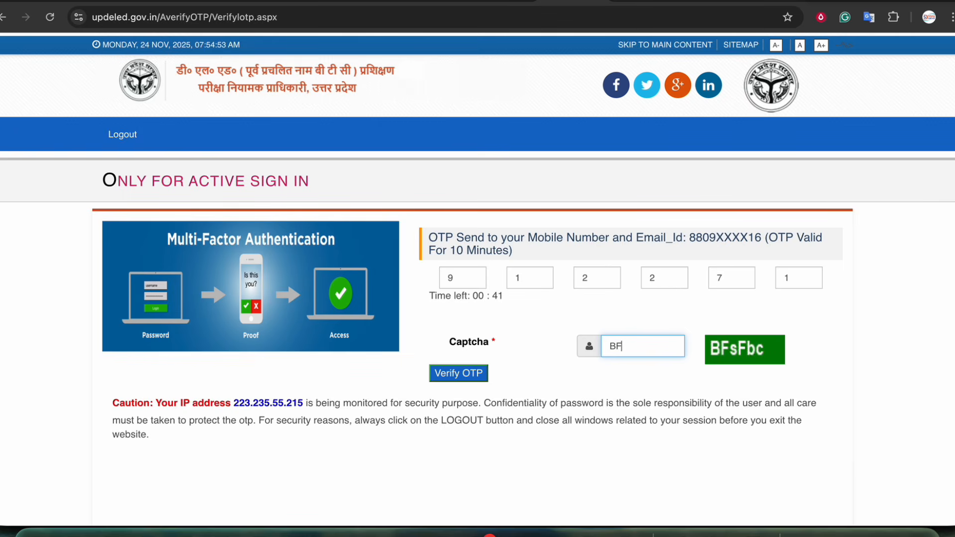
text(Fbc)
click(452, 376)
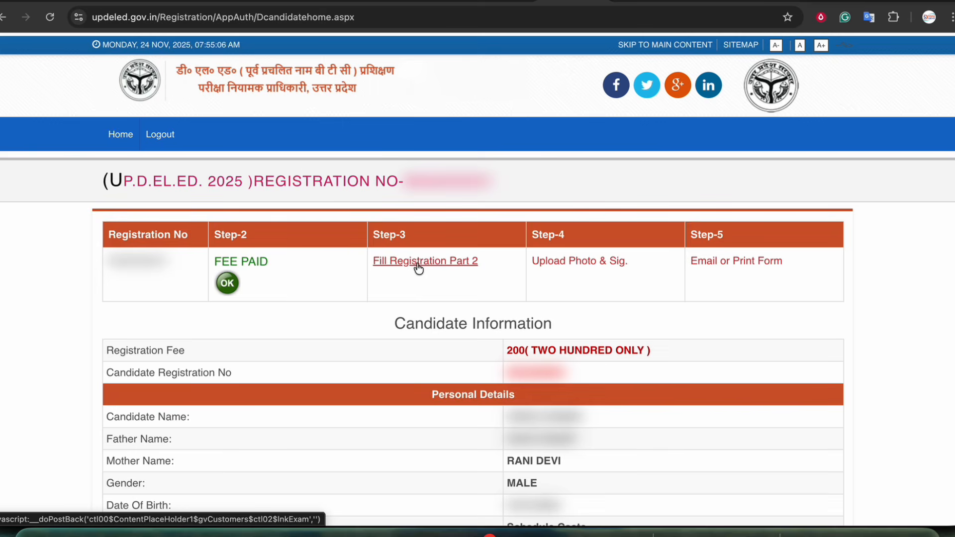
Open Registration Form Part 2 and set the 10th row's board to U.P. Board
click(418, 267)
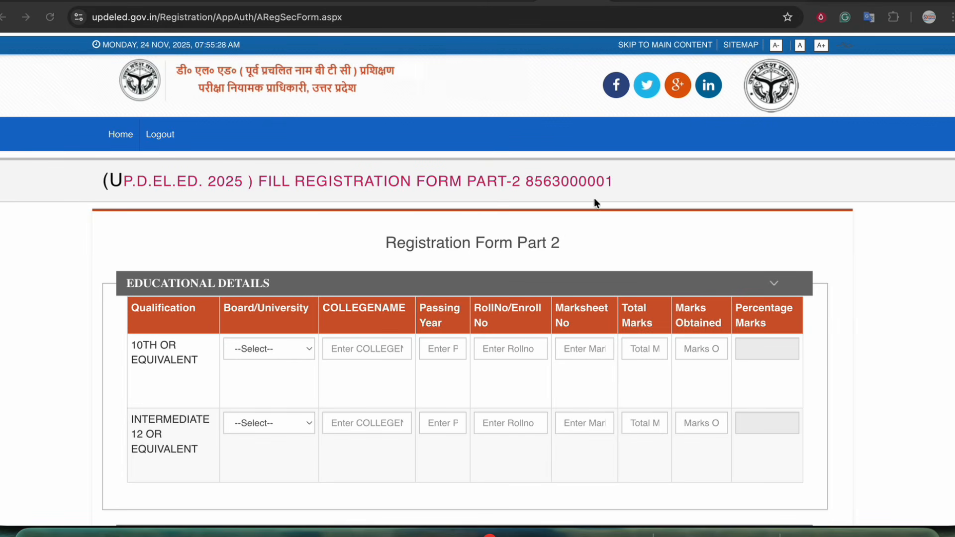
scroll(507, 244, down, 3)
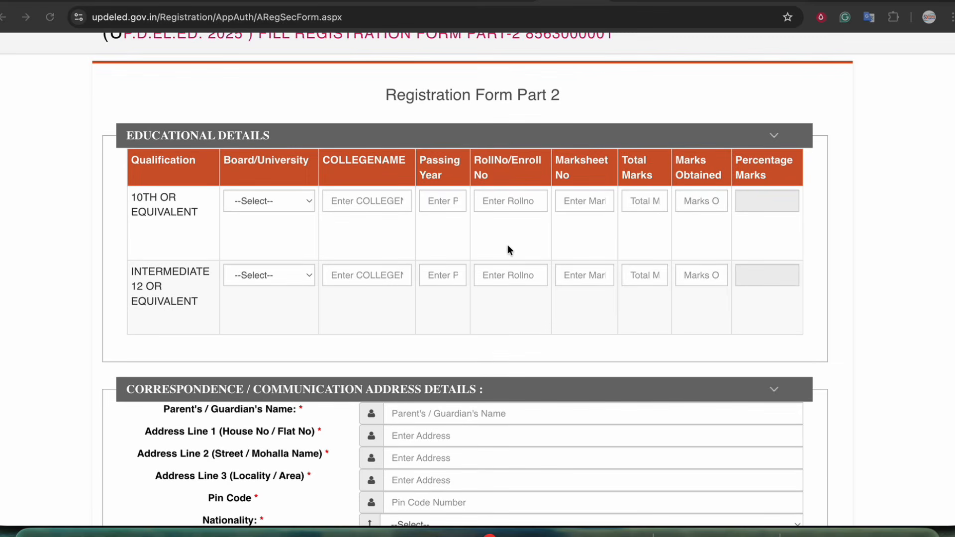
scroll(507, 245, down, 3)
scroll(508, 245, up, 4)
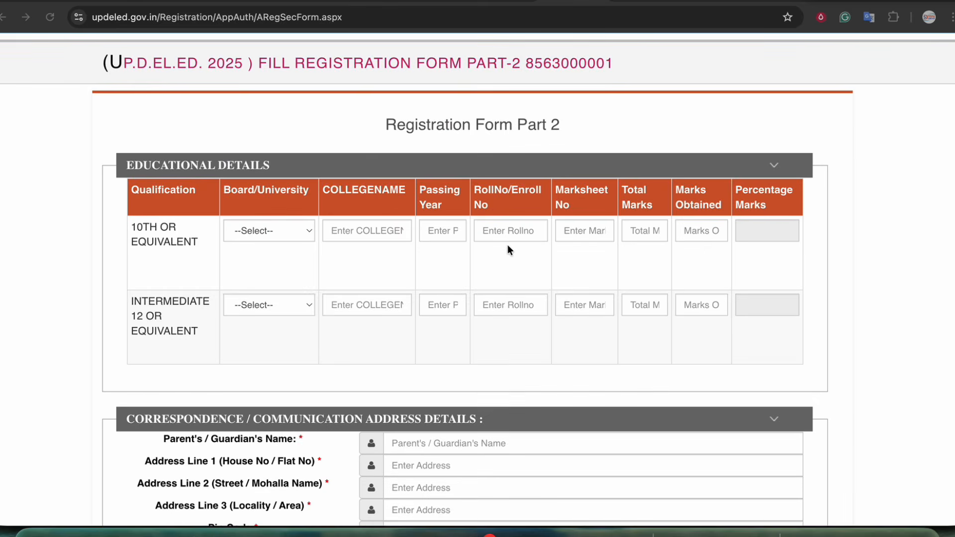
scroll(373, 265, up, 1)
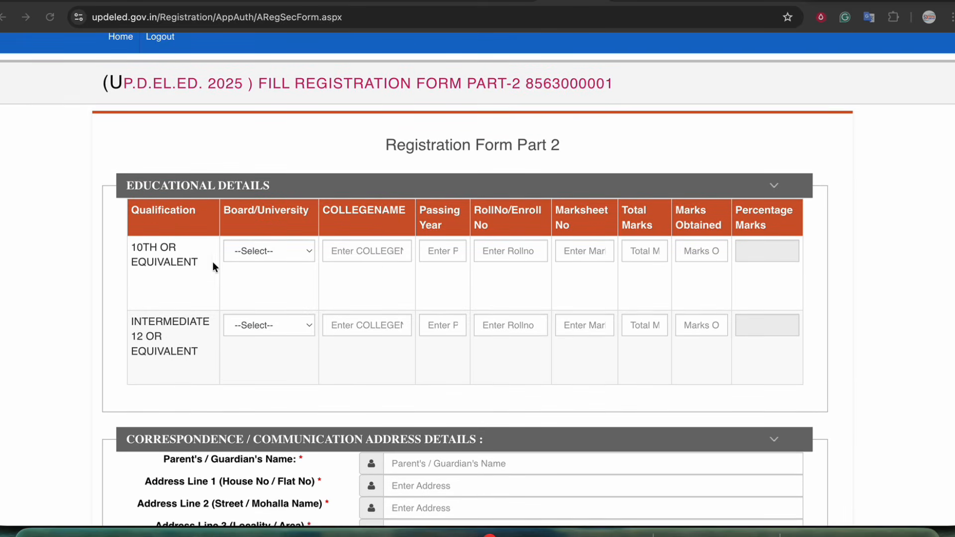
click(258, 247)
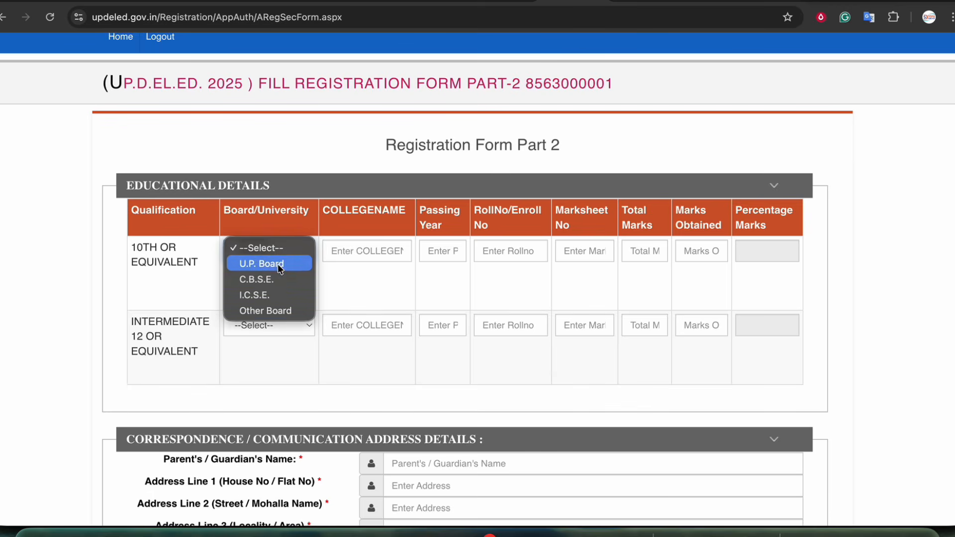
click(278, 265)
click(358, 257)
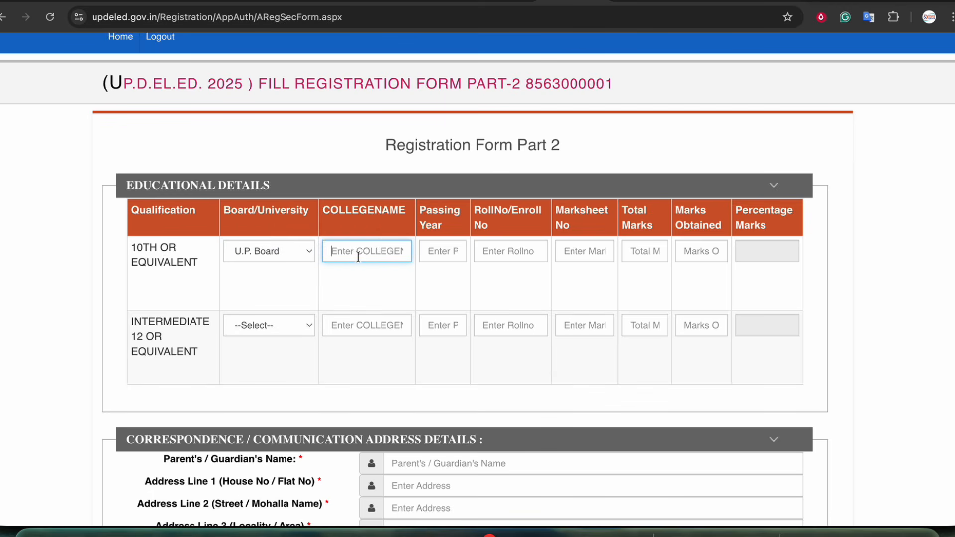
click(430, 251)
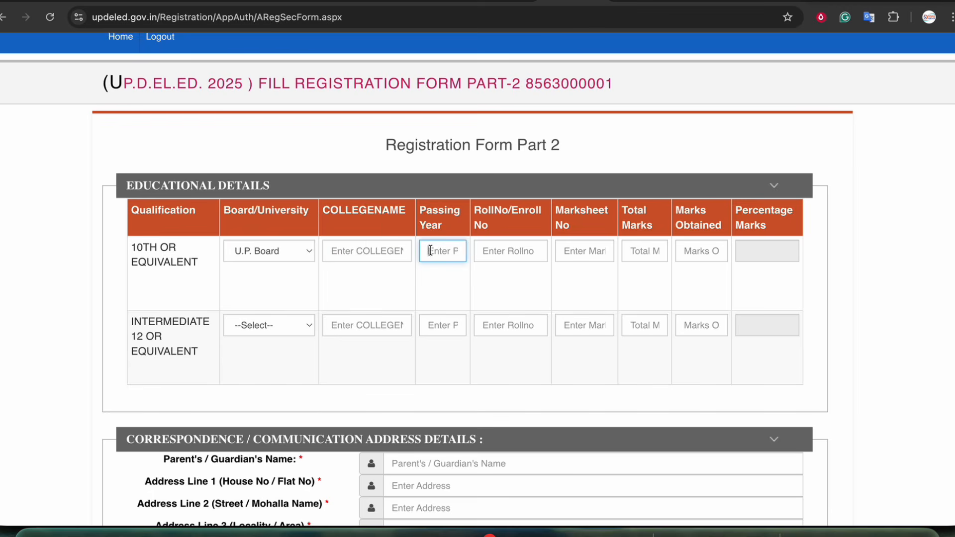
click(492, 257)
click(578, 259)
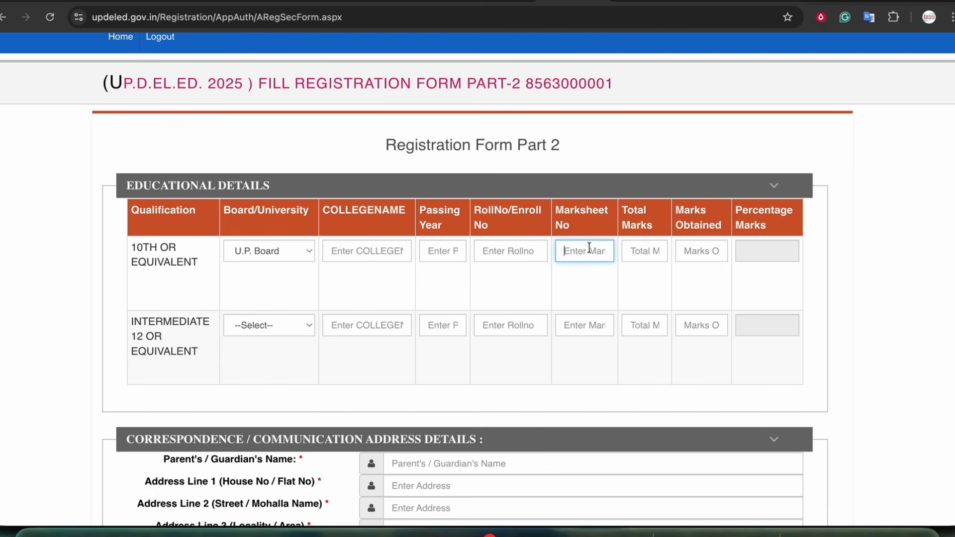
click(645, 253)
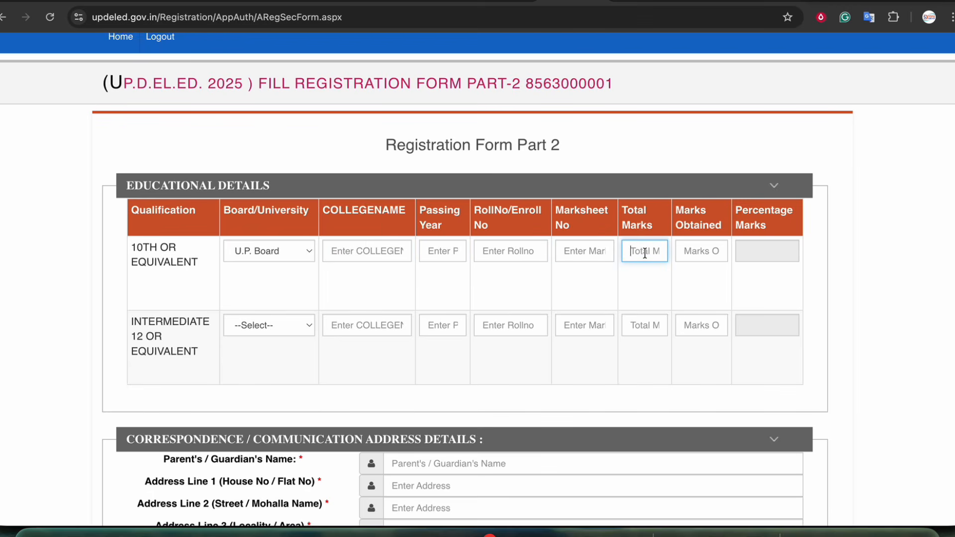
click(683, 252)
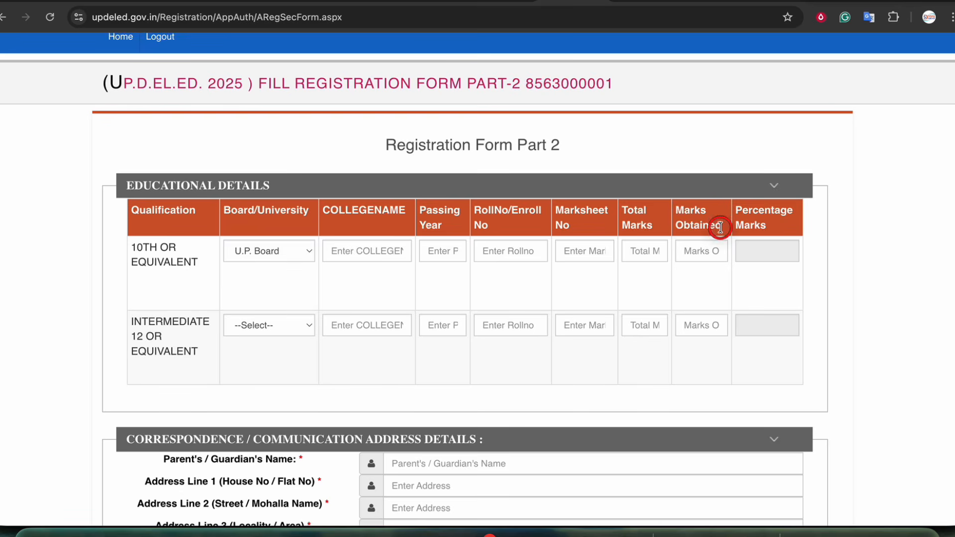
drag(721, 226, 675, 213)
Set the intermediate row's board to U.P. Board
click(279, 325)
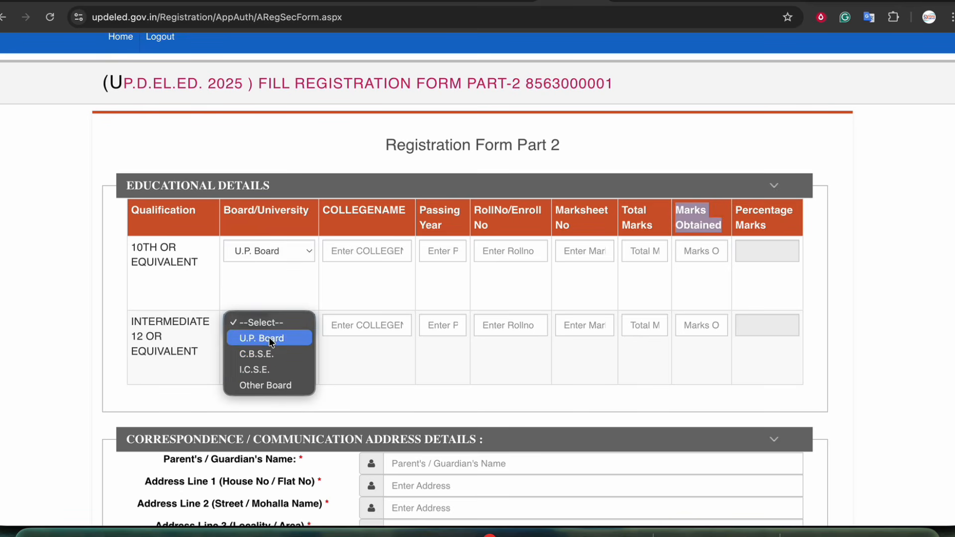
click(279, 338)
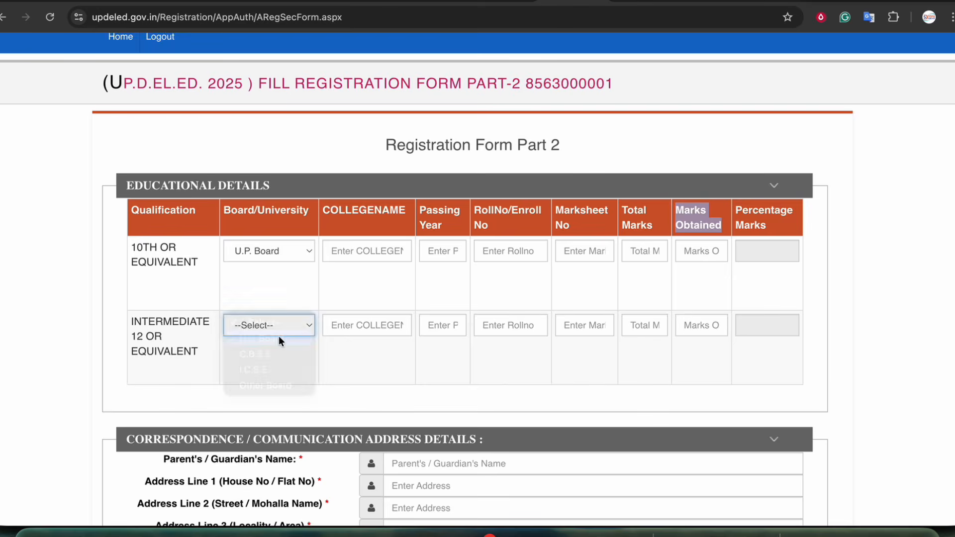
click(348, 326)
scroll(392, 349, down, 2)
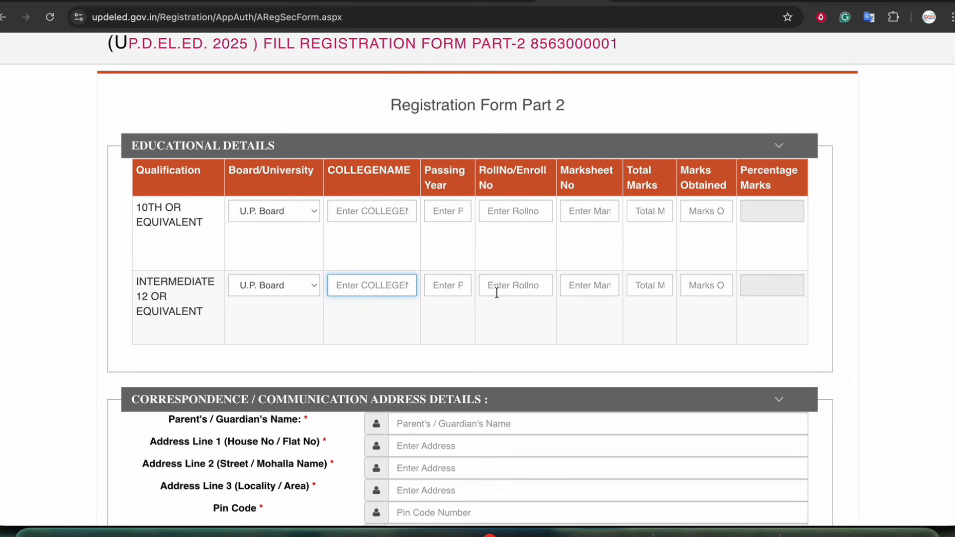
scroll(514, 300, down, 1)
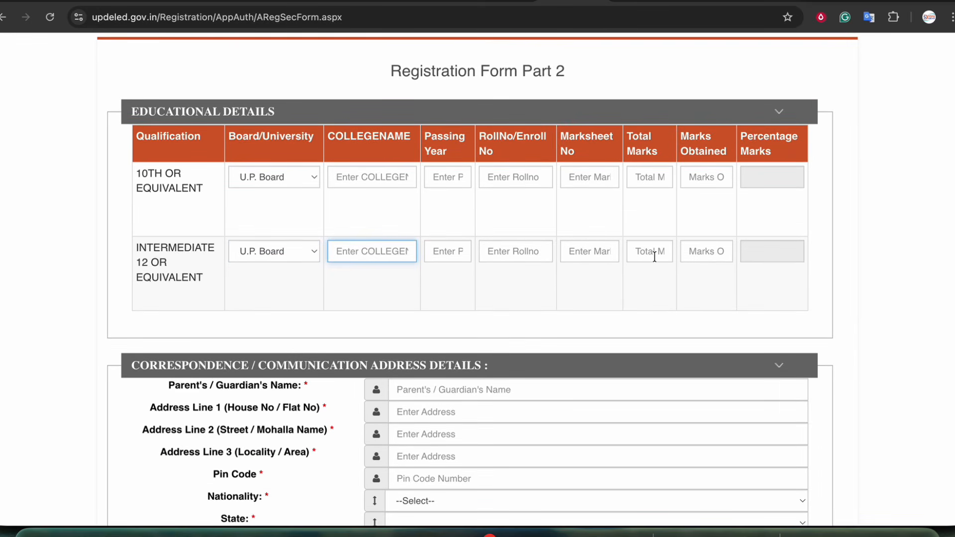
scroll(652, 253, down, 1)
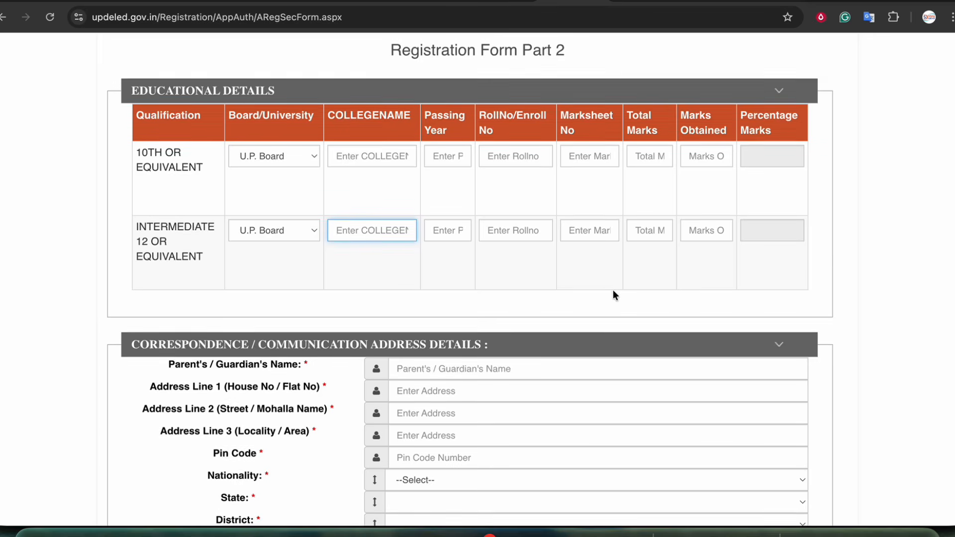
scroll(613, 290, down, 1)
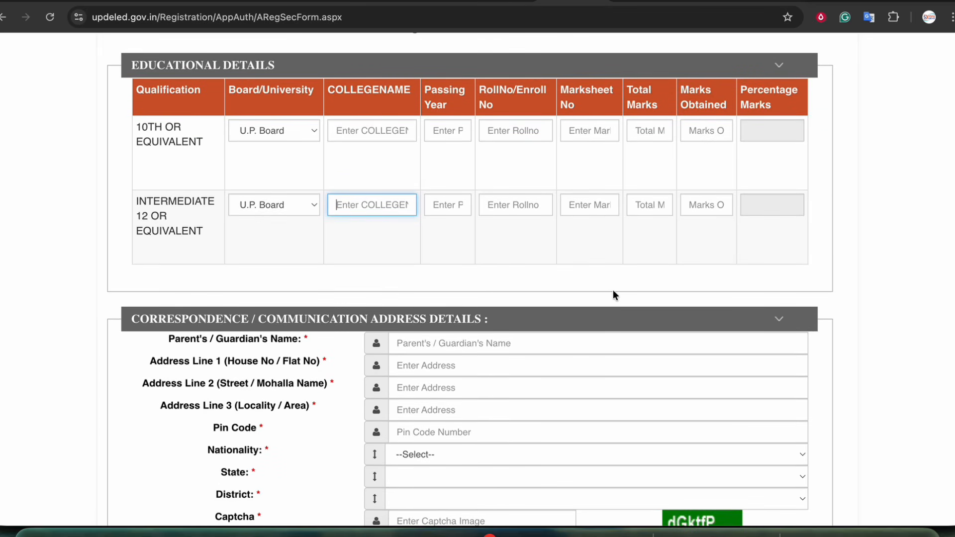
click(458, 259)
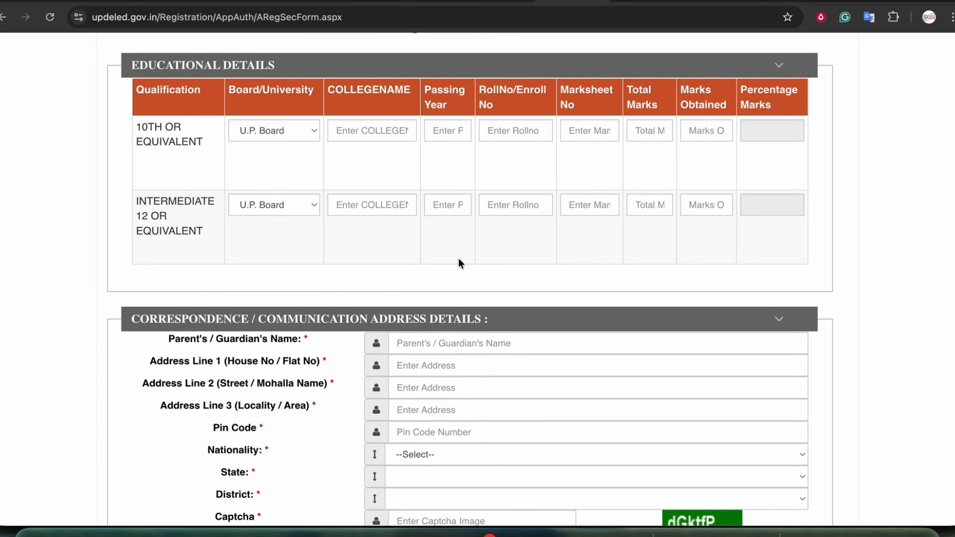
scroll(459, 260, up, 4)
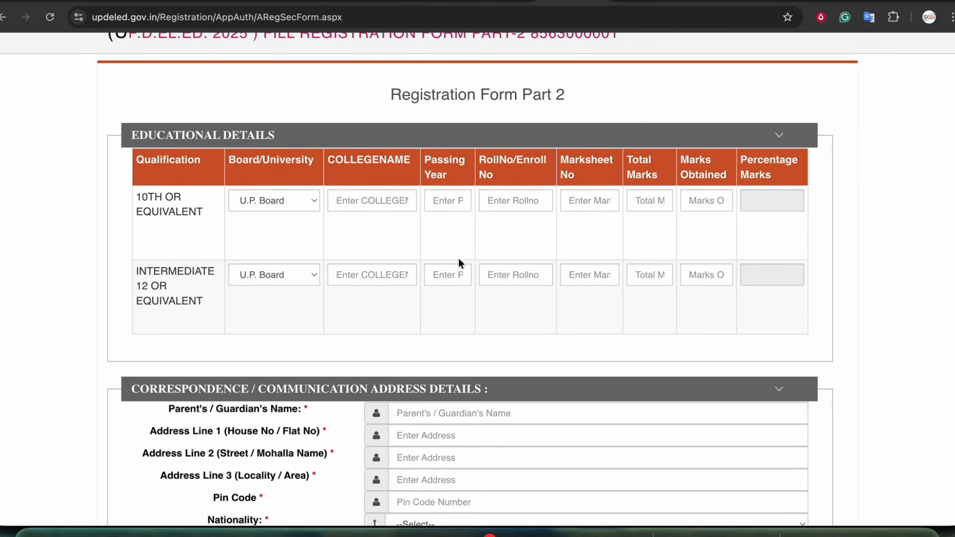
scroll(458, 257, up, 5)
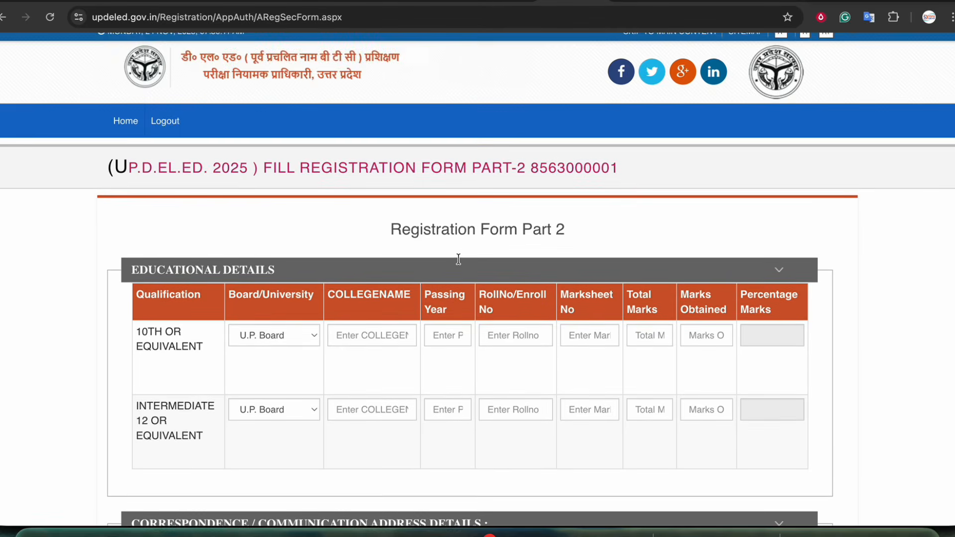
scroll(459, 258, down, 9)
scroll(458, 258, down, 3)
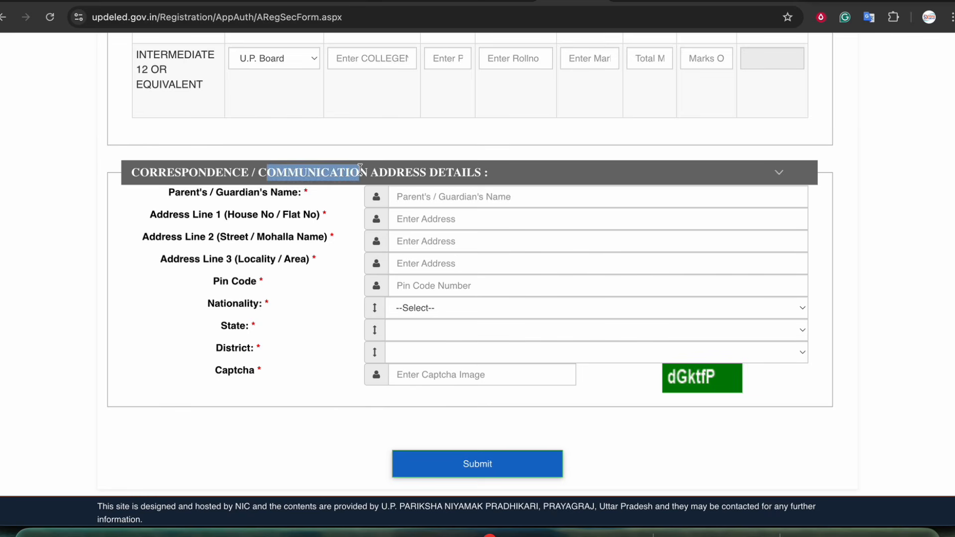
Go through the parent's/guardian's name, three address lines and pin code fields
click(401, 192)
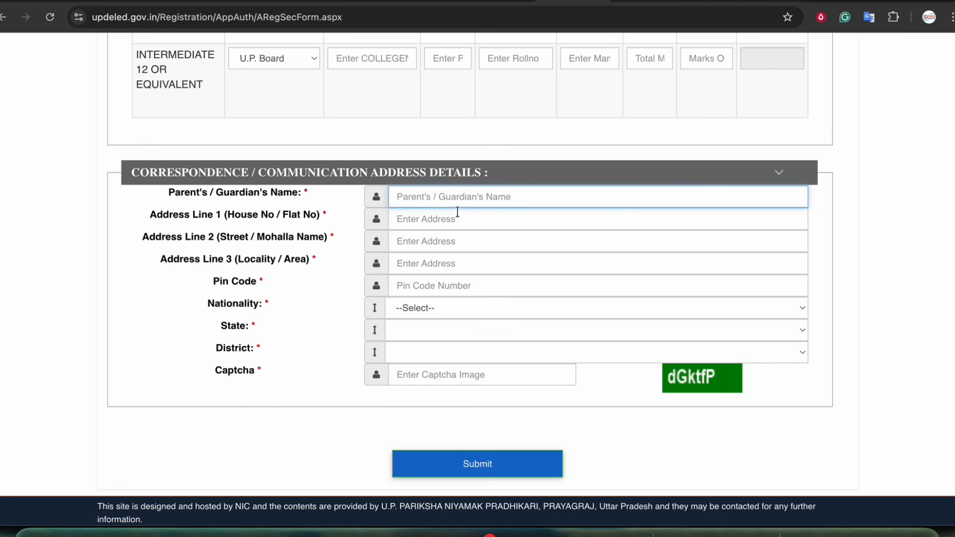
click(432, 220)
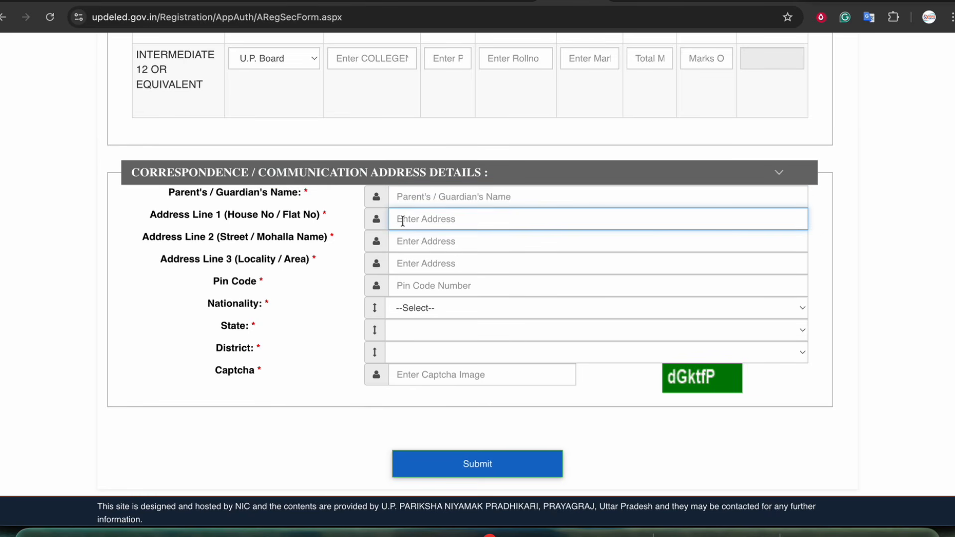
click(415, 241)
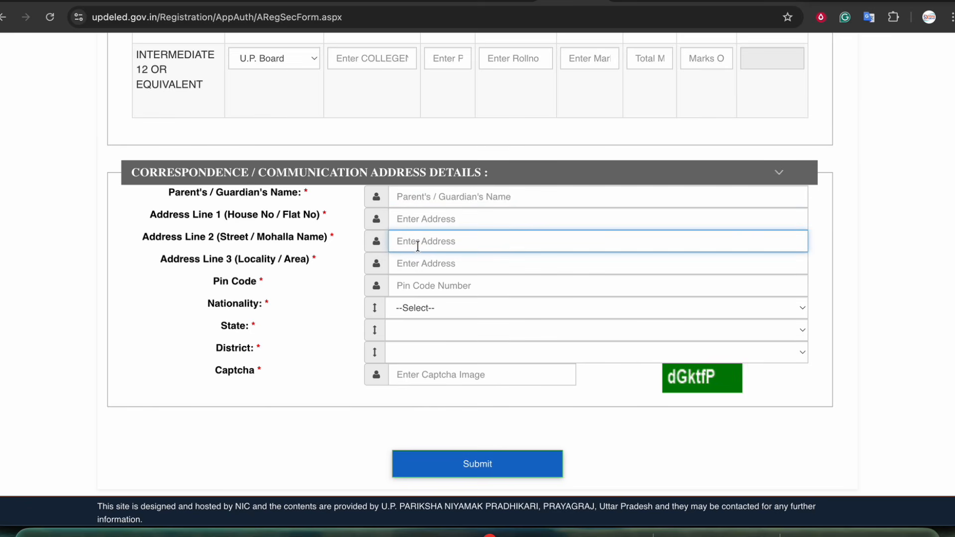
click(415, 220)
click(409, 241)
click(414, 263)
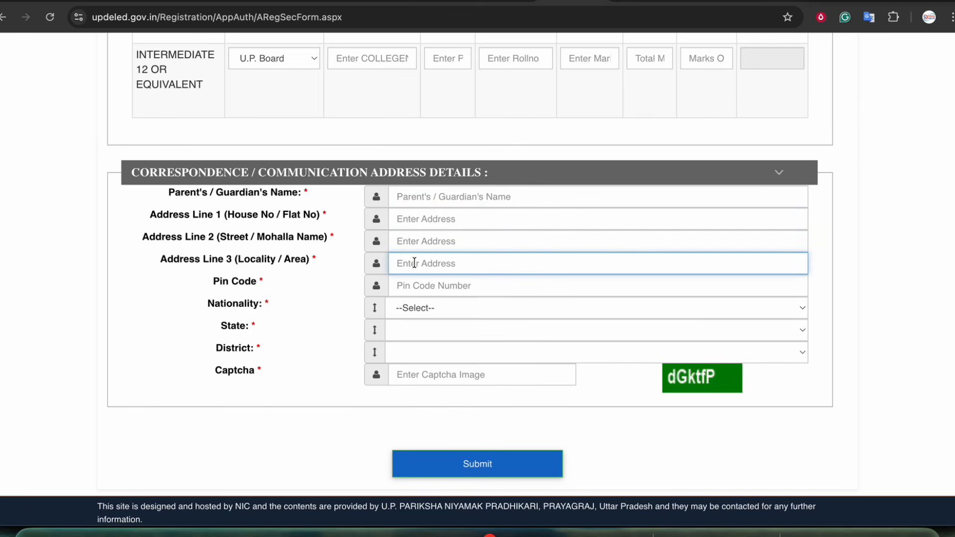
click(416, 241)
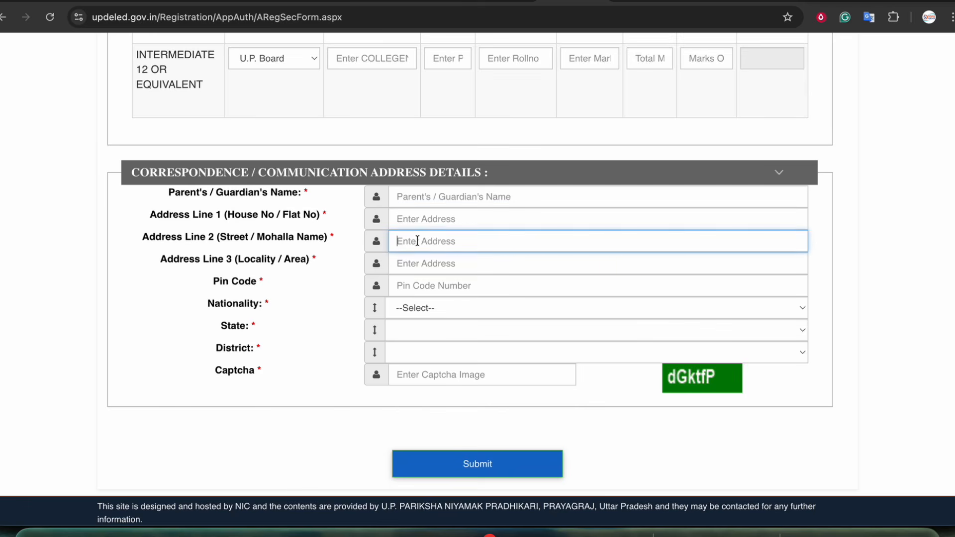
click(411, 269)
click(413, 283)
Set Nationality India, State Uttar Pradesh, District Auraiya and ID Type PAN Card, then fill ID number and captcha
click(418, 308)
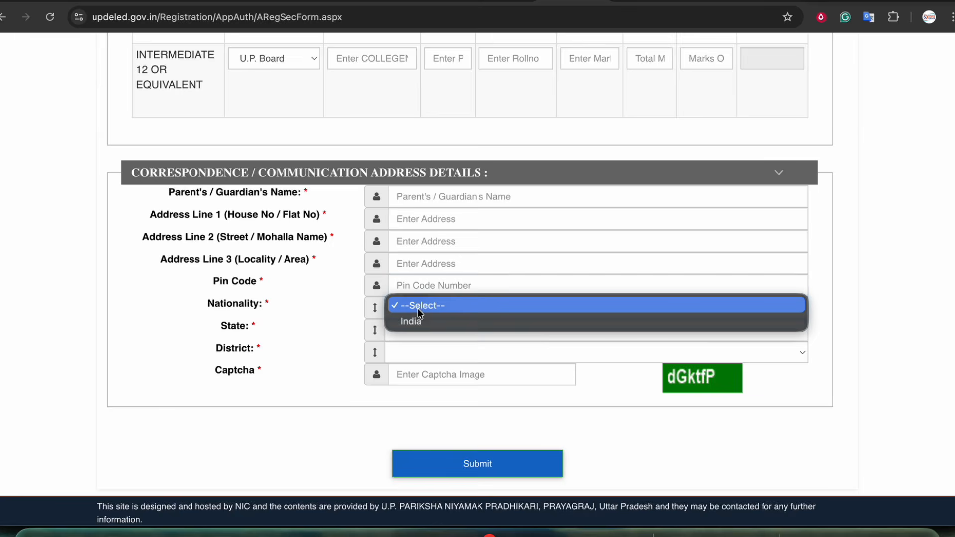
click(417, 324)
click(415, 330)
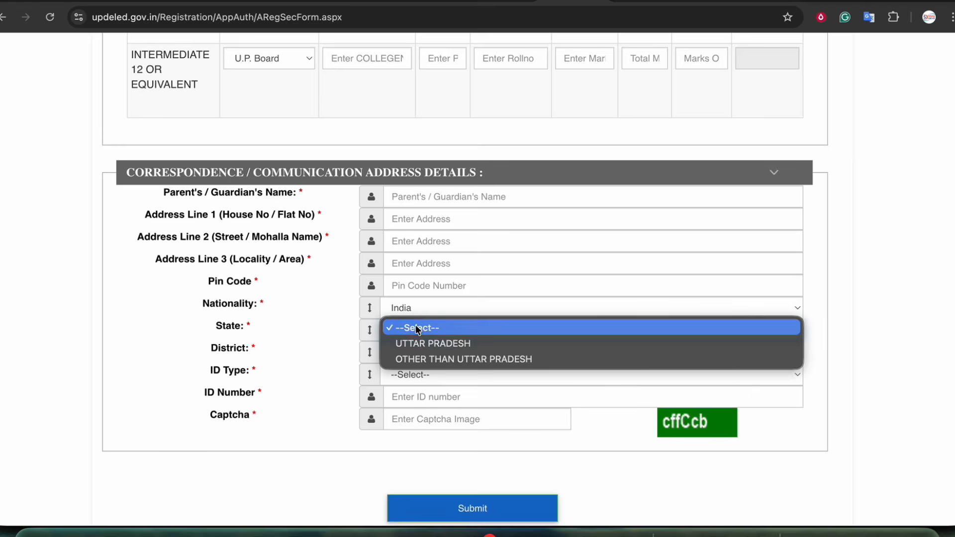
click(416, 344)
click(414, 352)
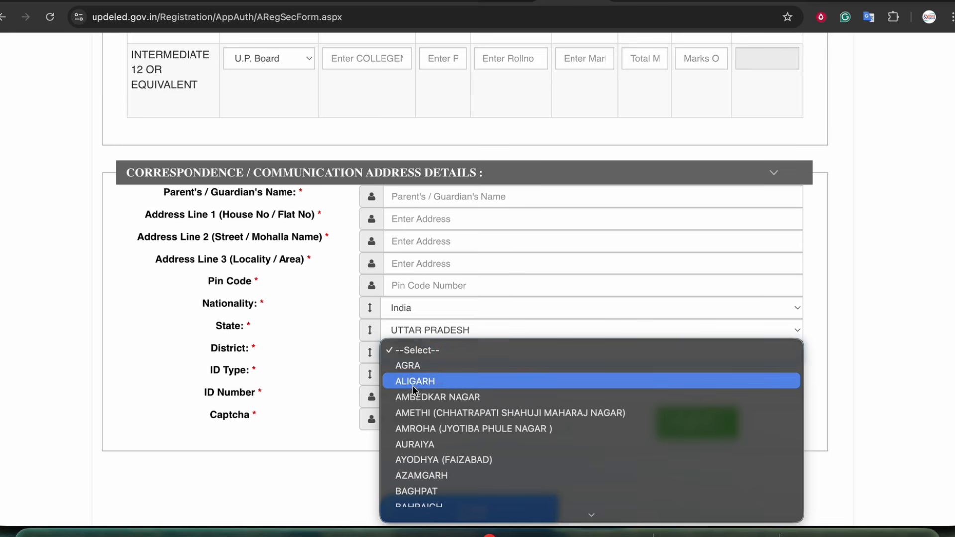
click(411, 449)
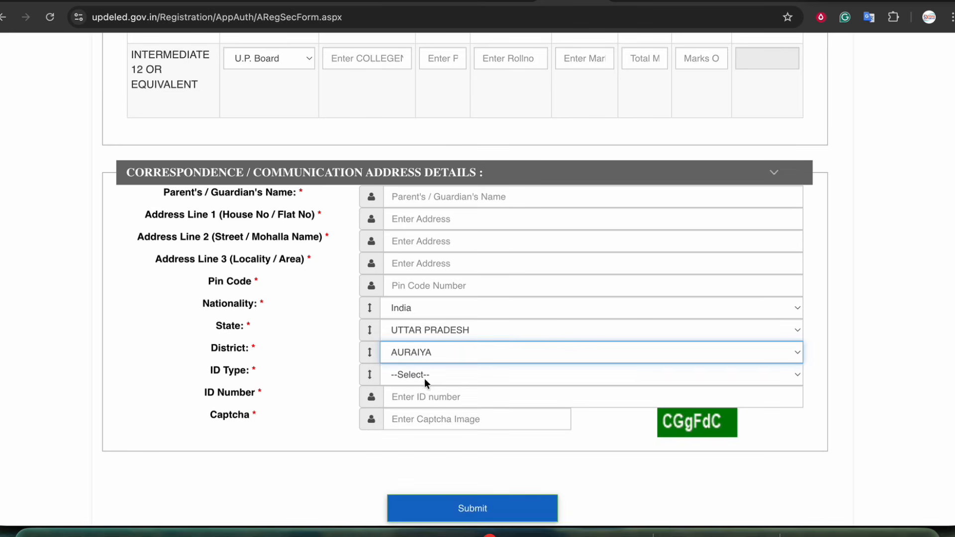
click(425, 377)
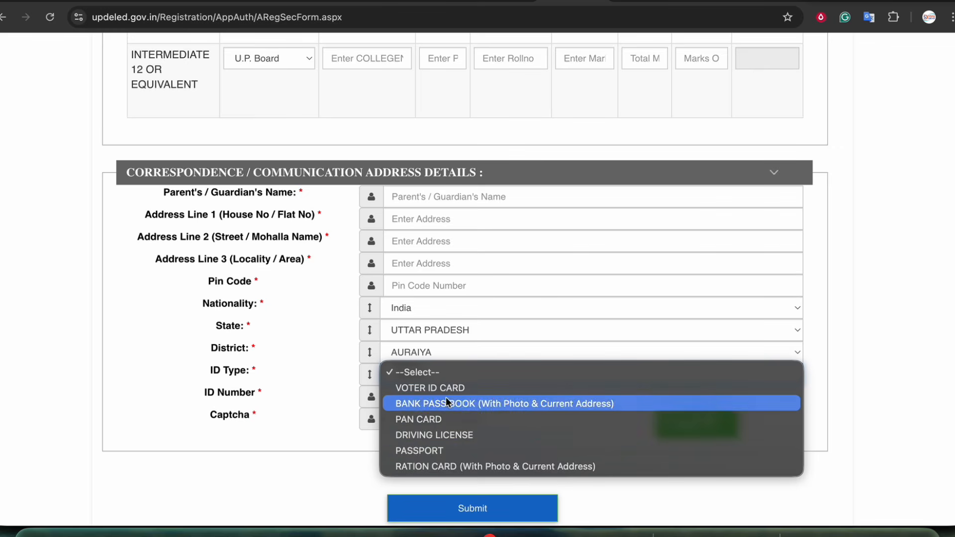
click(441, 420)
scroll(441, 417, down, 1)
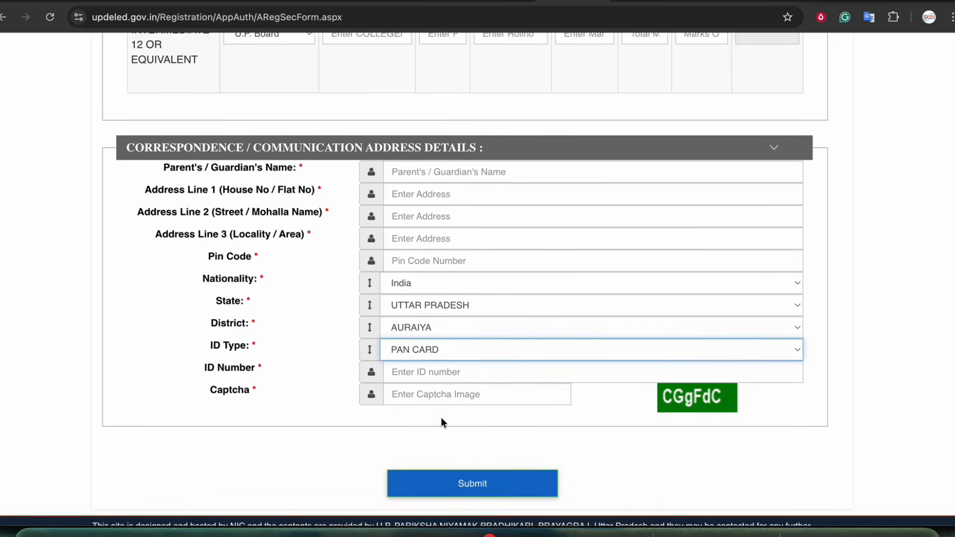
click(442, 356)
scroll(441, 358, down, 1)
click(427, 374)
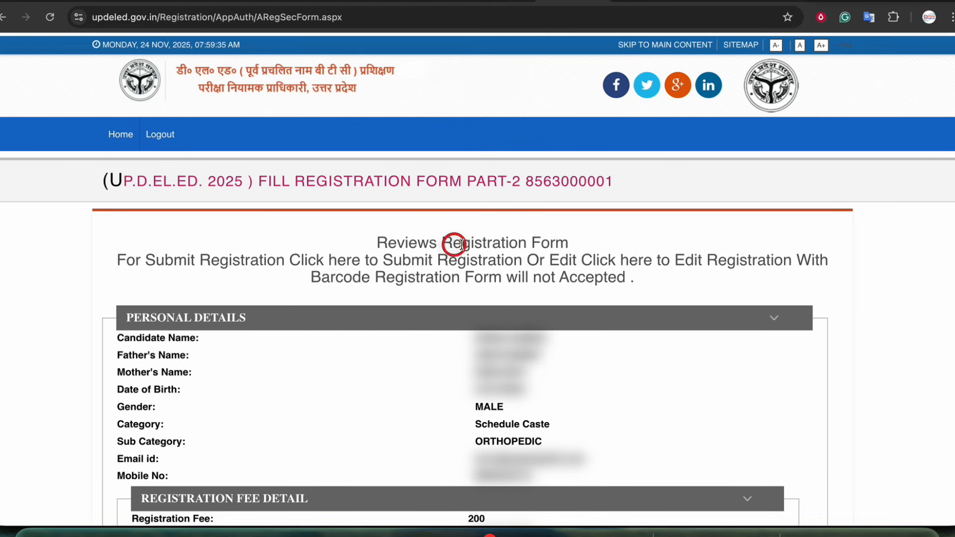
Tick I Agree on the Declaration, Final Submit, and confirm with 'Yes, please do'
scroll(636, 257, down, 1)
scroll(636, 261, down, 1)
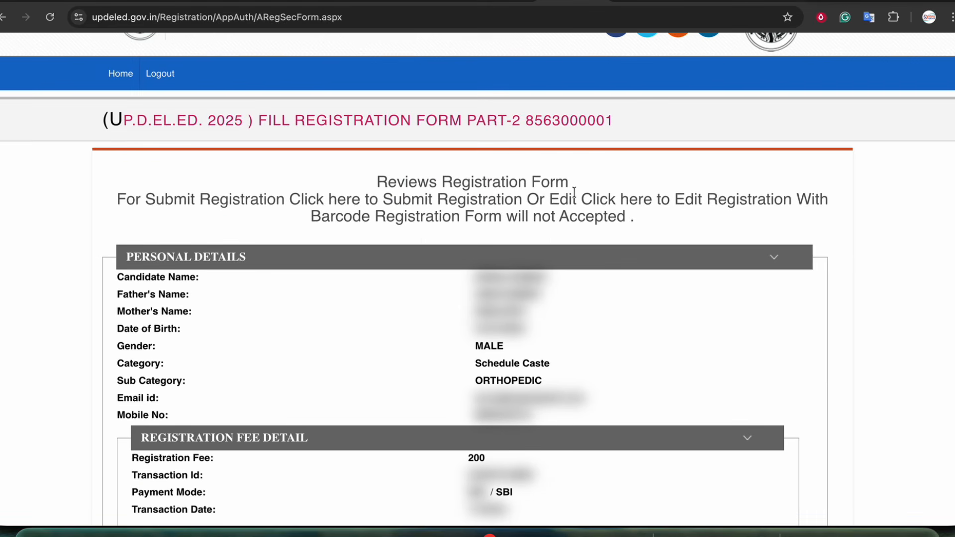
drag(550, 200, 608, 200)
click(608, 200)
scroll(608, 200, down, 10)
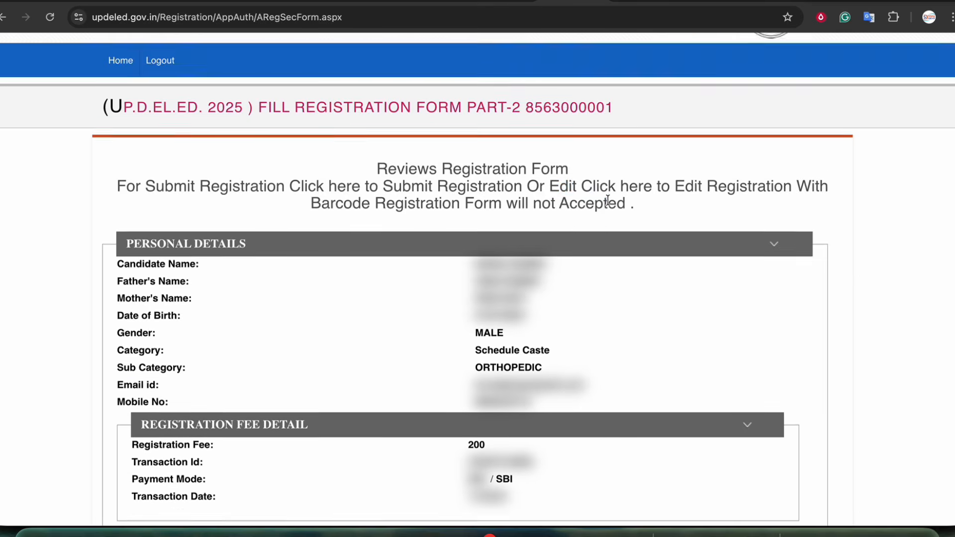
scroll(608, 204, down, 6)
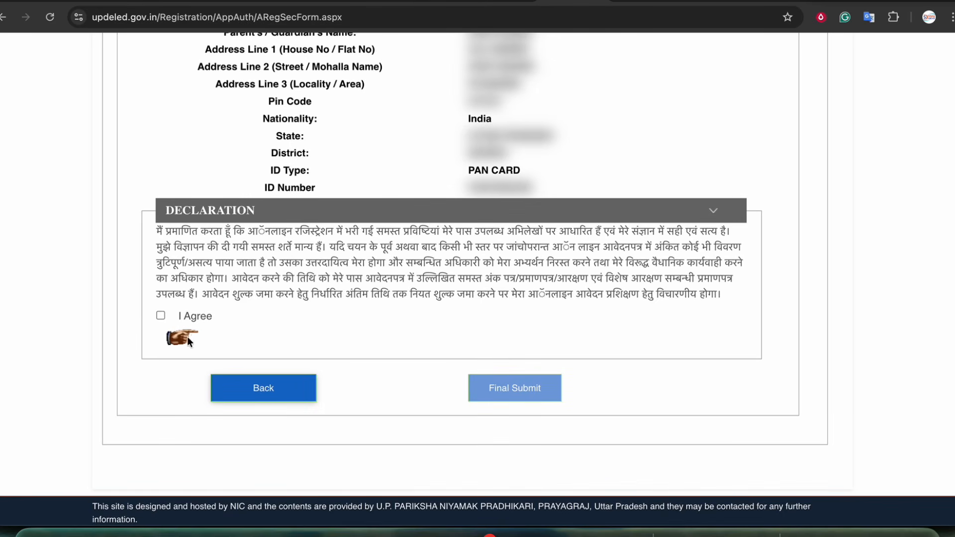
click(161, 315)
click(485, 389)
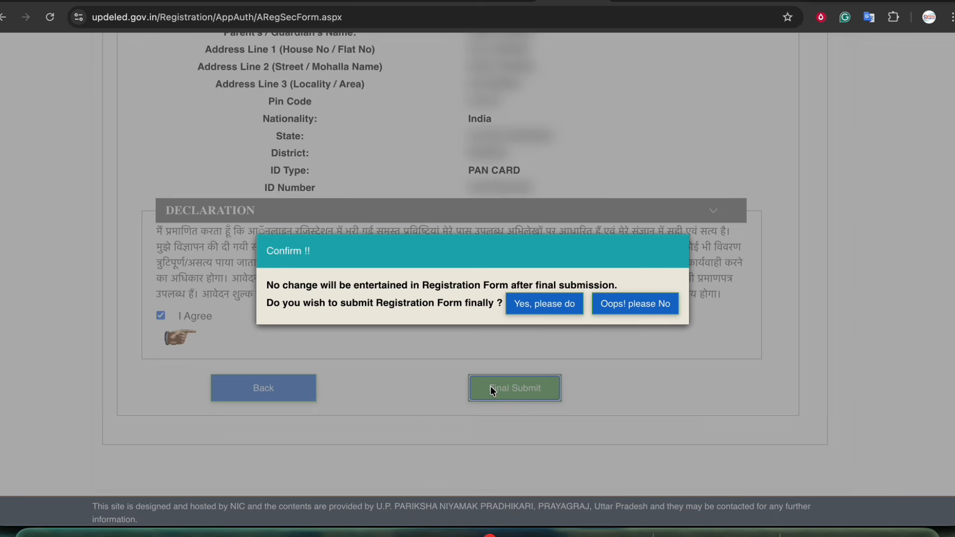
click(521, 313)
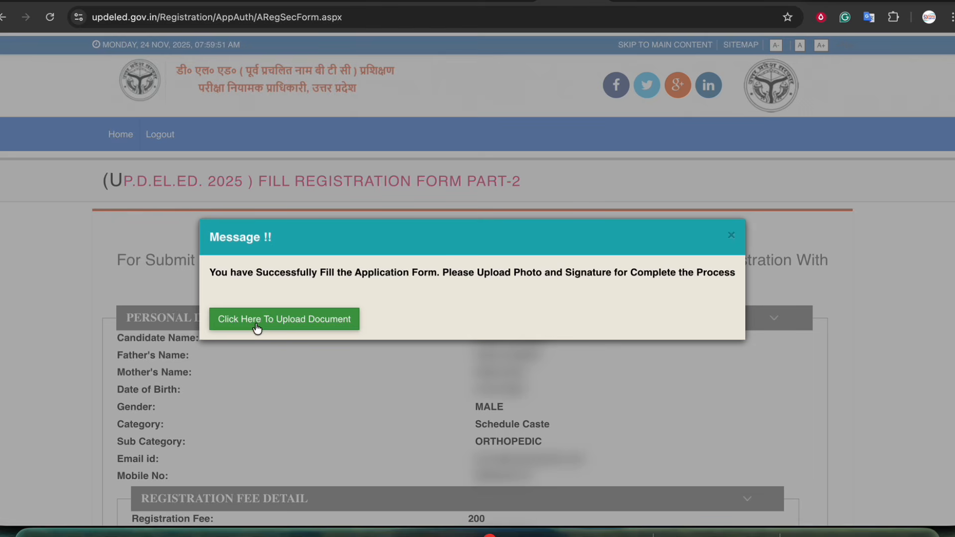
Open the photo and signature upload page and note the JPG limits: photo 25–50KB, signature 10–50KB
click(303, 321)
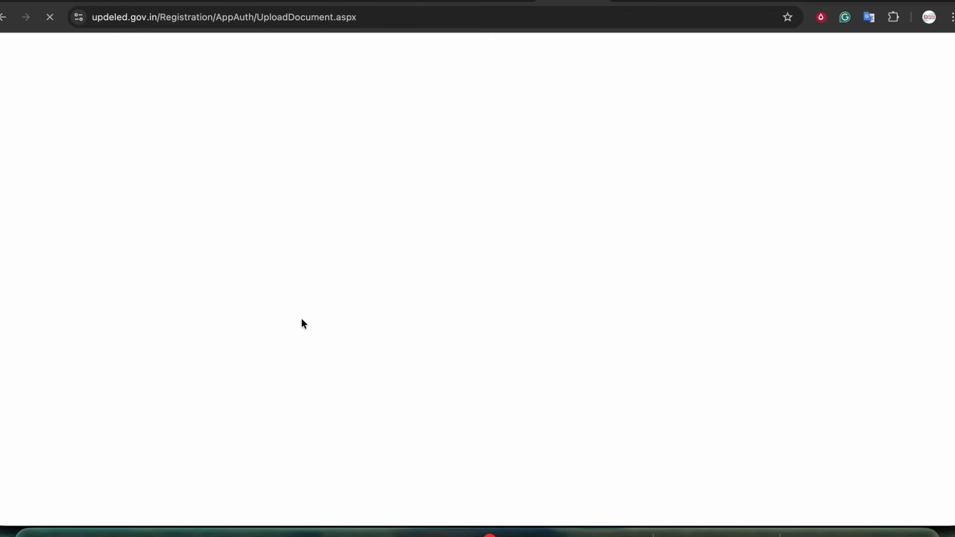
scroll(421, 337, down, 1)
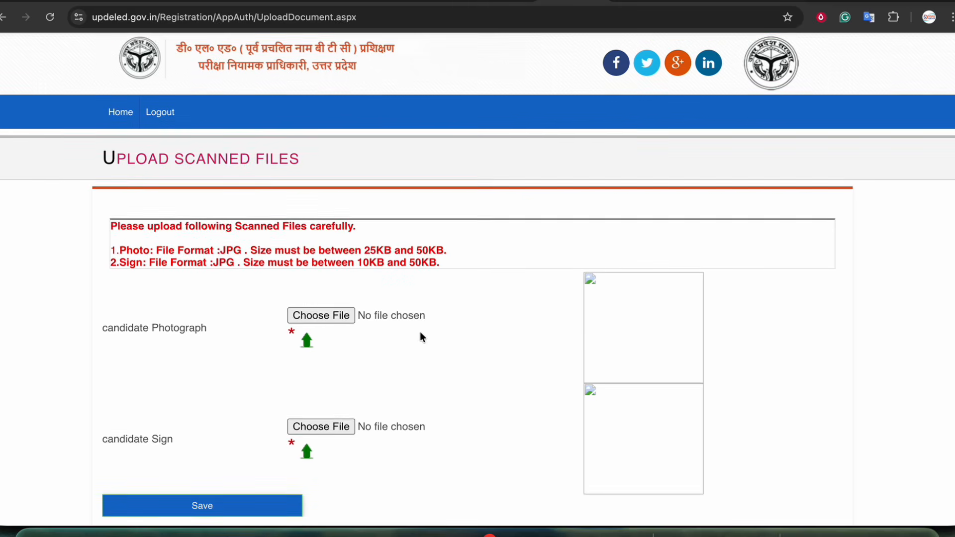
scroll(331, 348, down, 2)
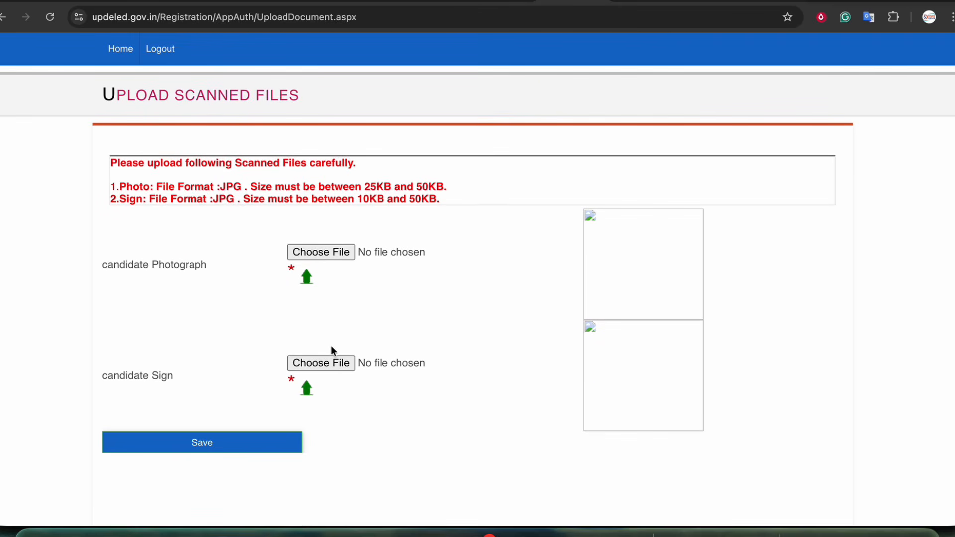
drag(365, 187, 440, 185)
drag(357, 196, 428, 195)
scroll(410, 238, down, 1)
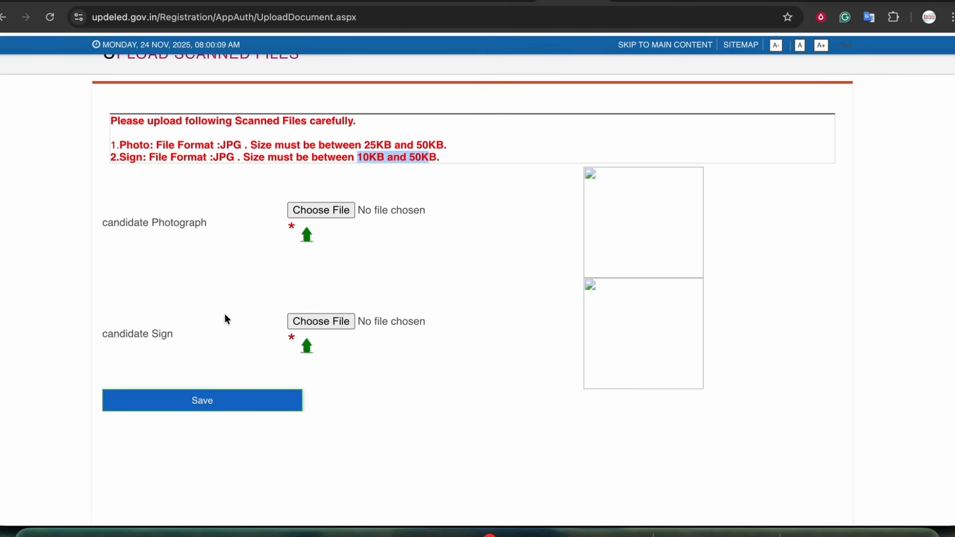
scroll(225, 315, down, 1)
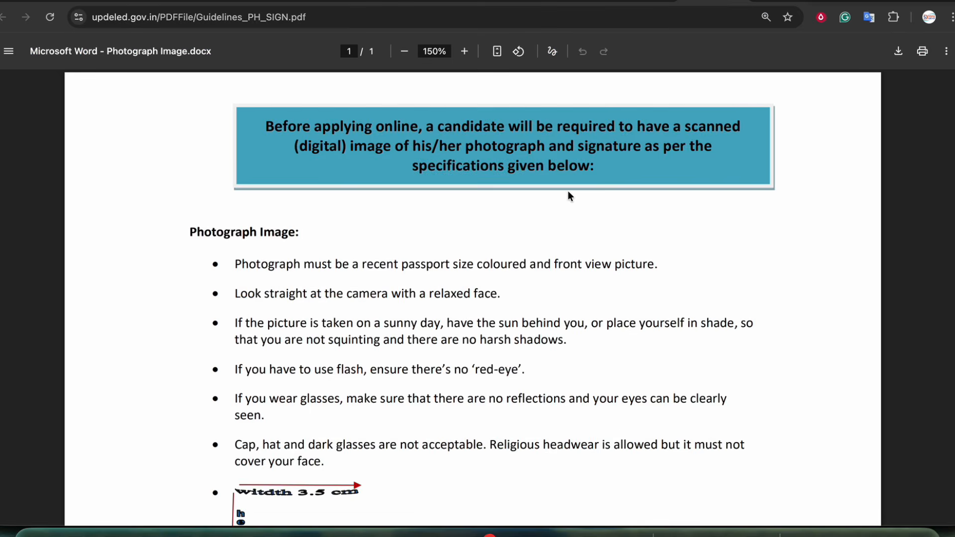
scroll(570, 191, down, 5)
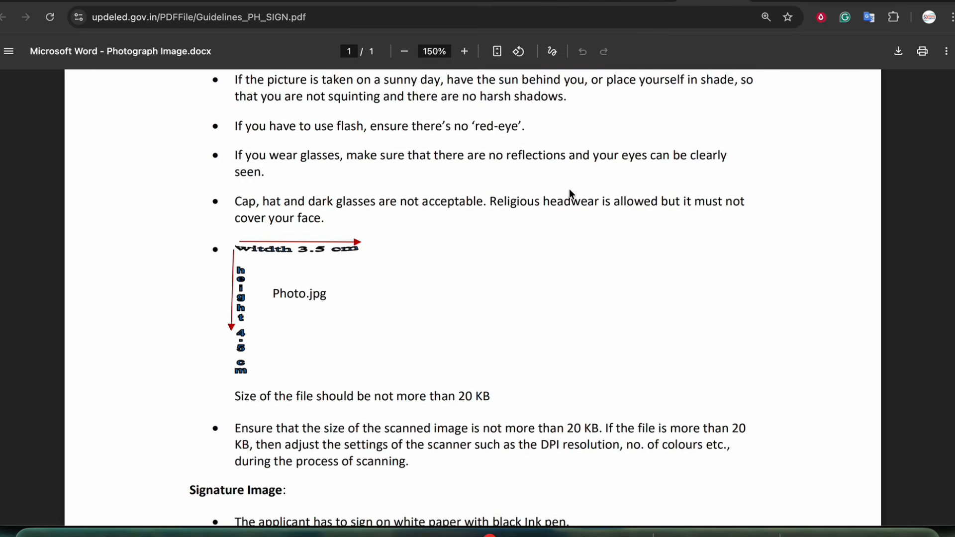
drag(335, 195, 456, 195)
click(456, 195)
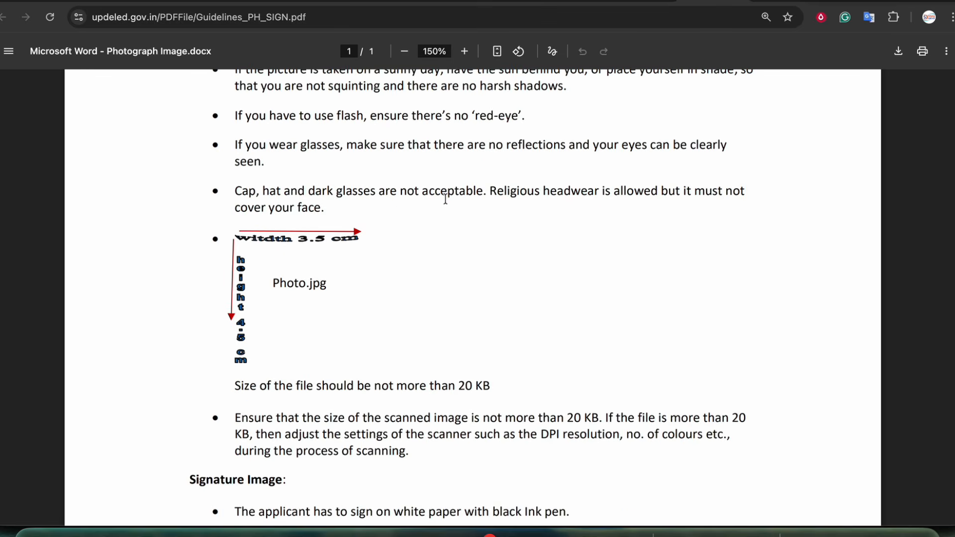
scroll(442, 221, up, 2)
scroll(441, 217, up, 2)
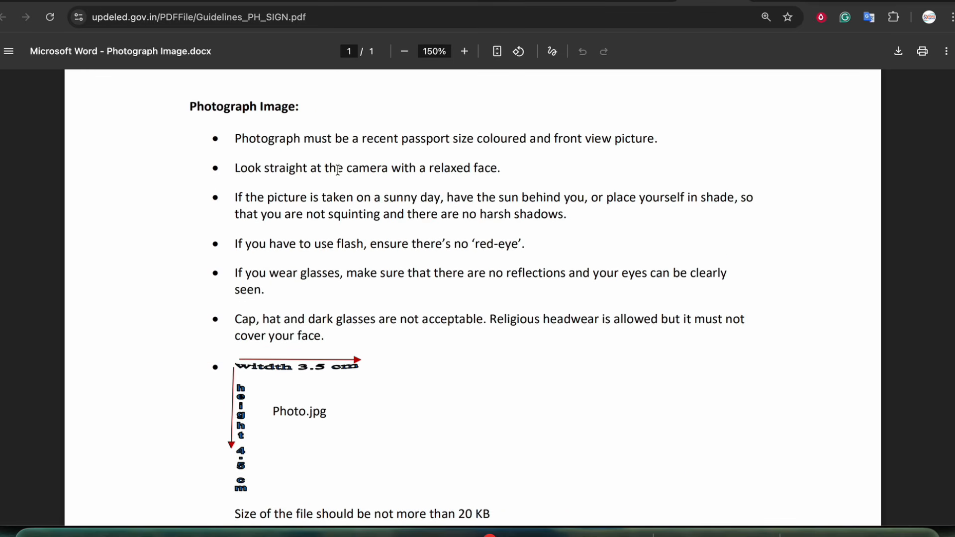
drag(337, 168, 393, 167)
click(346, 212)
scroll(347, 213, down, 1)
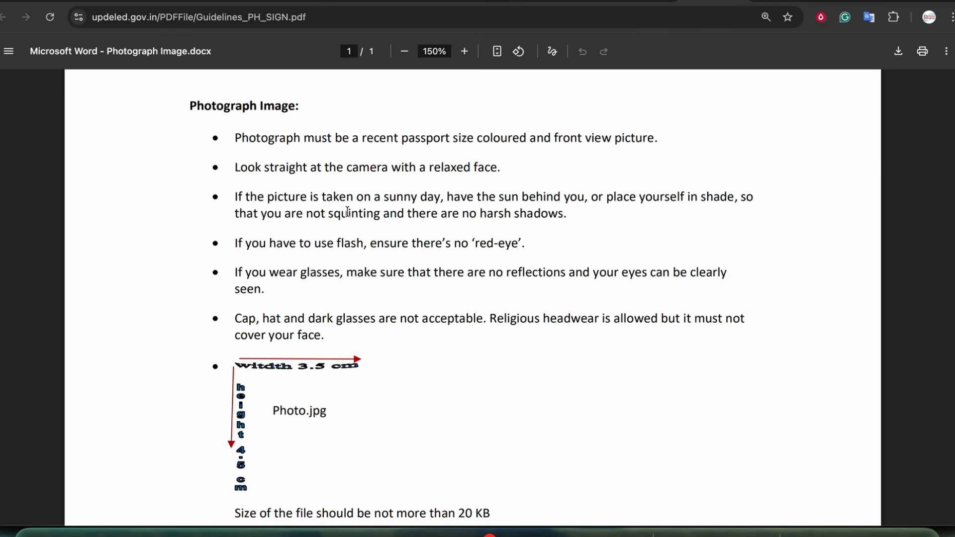
scroll(384, 229, down, 1)
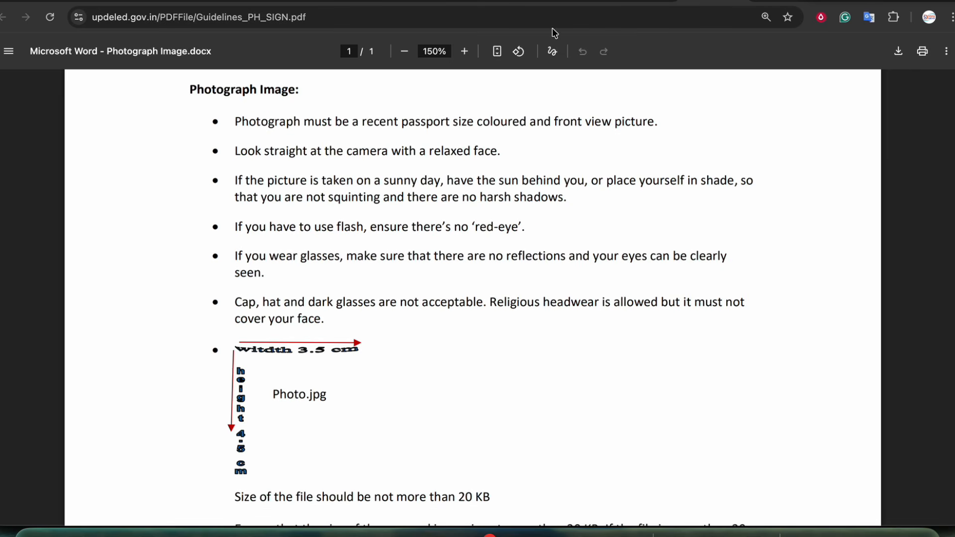
click(572, 1)
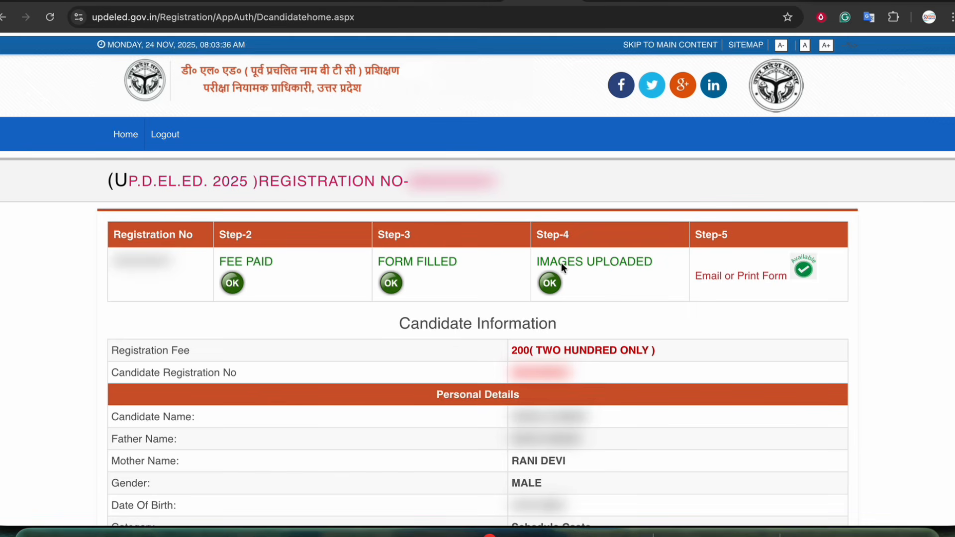
With IMAGES UPLOADED confirmed, download the filled application form and open the PDF from Chrome's downloads
drag(547, 259, 610, 264)
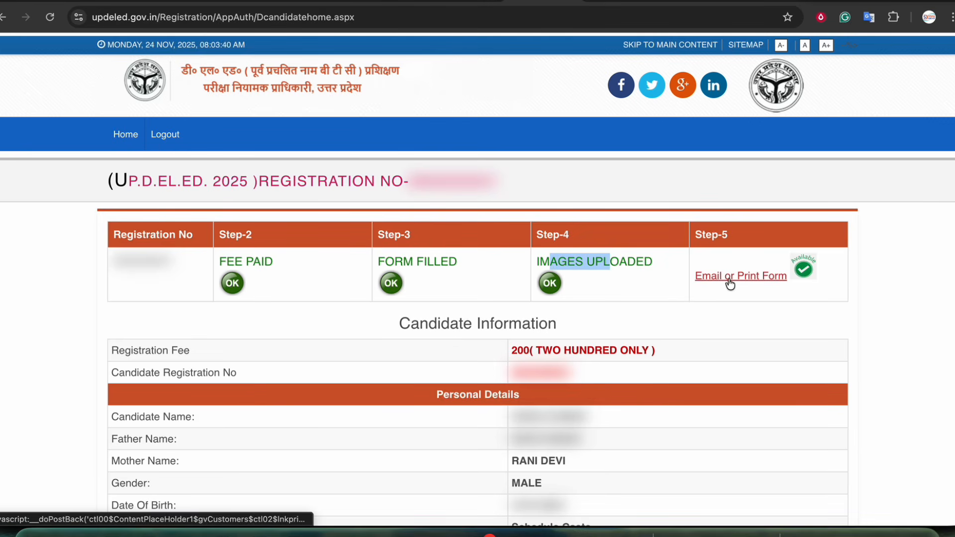
click(729, 279)
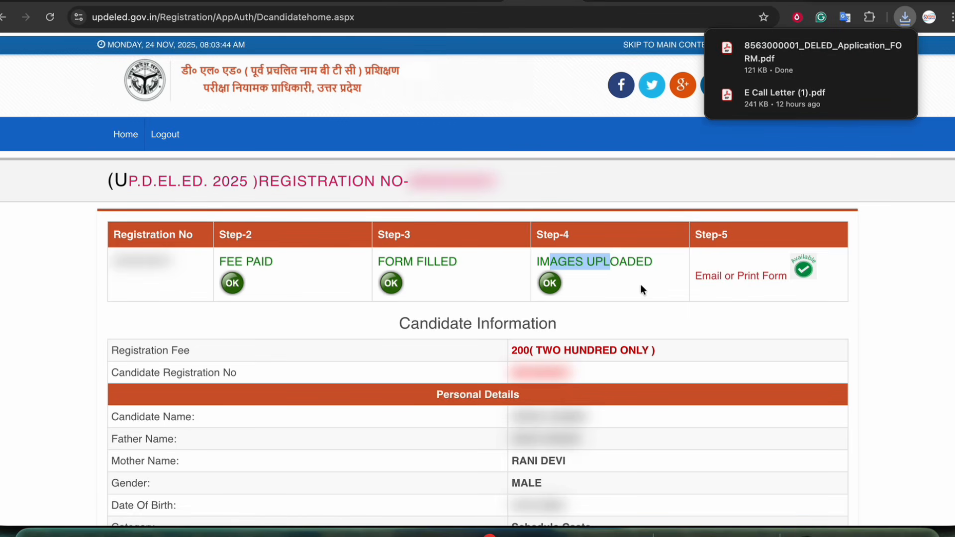
mouse_move(822, 65)
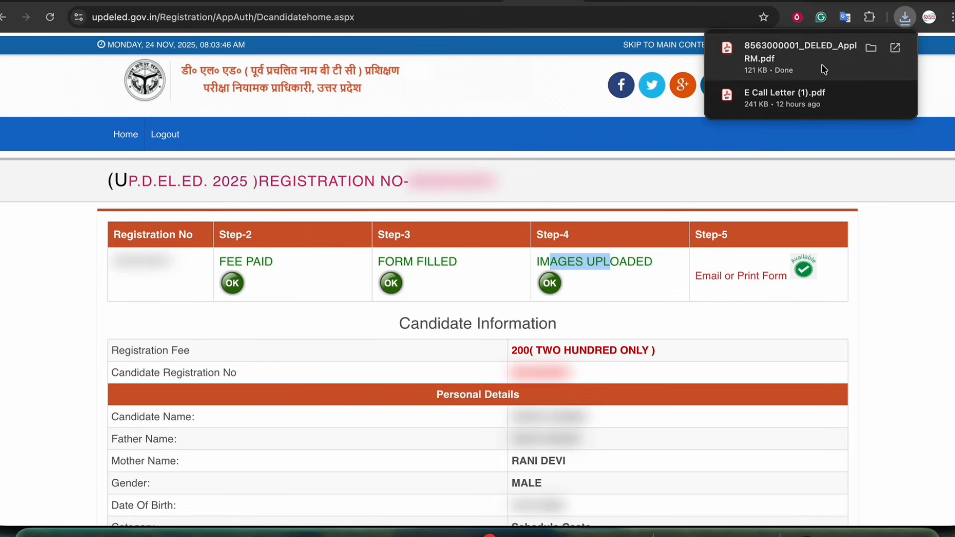
click(795, 57)
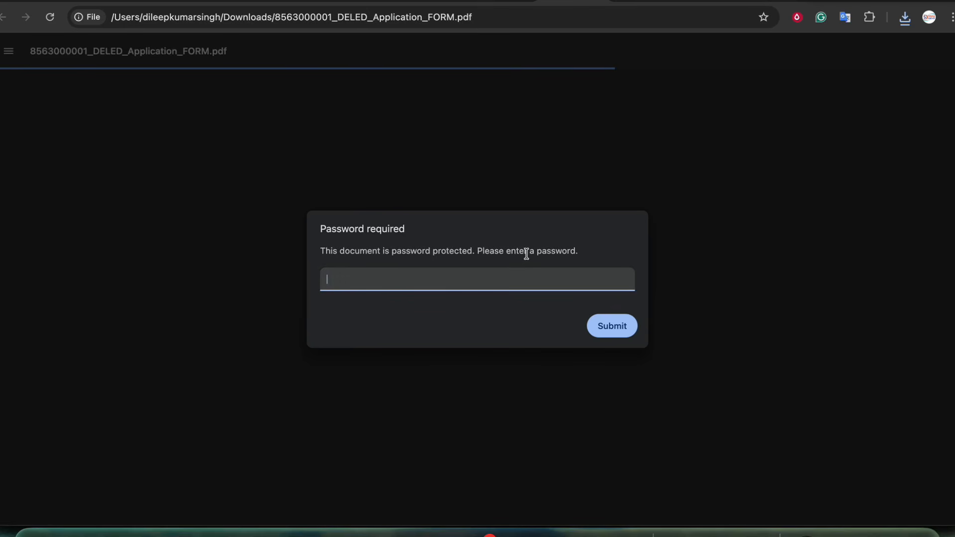
Unlock the downloaded application form PDF by entering its password
click(502, 4)
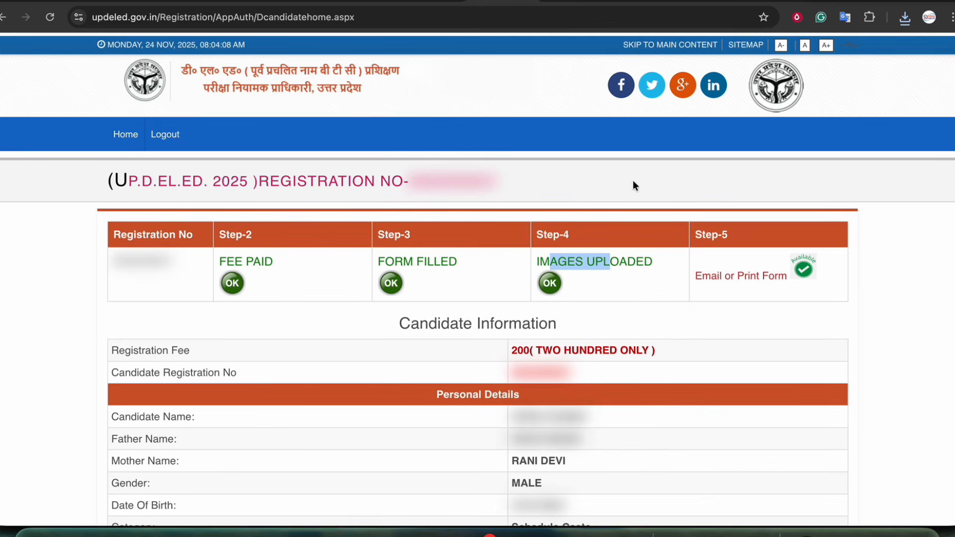
click(577, 4)
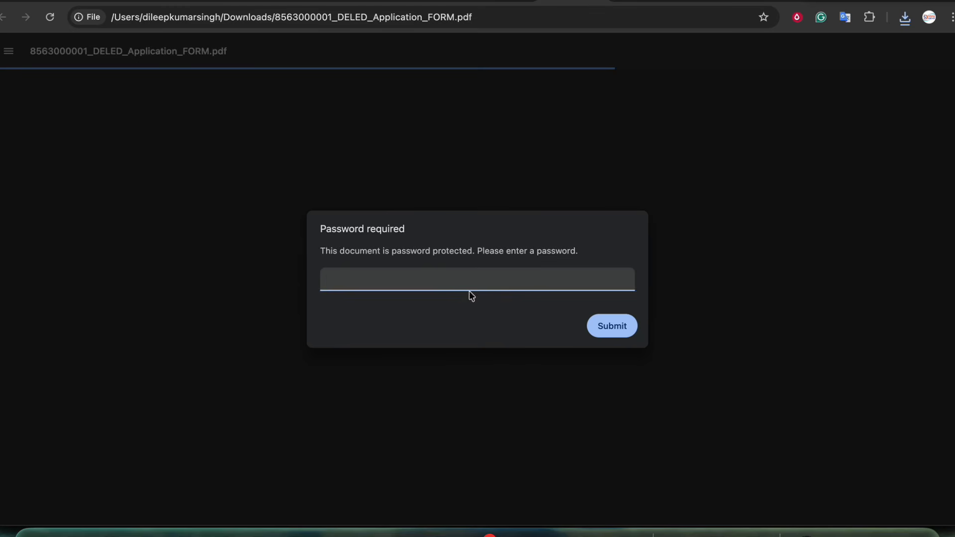
text(•••••••)
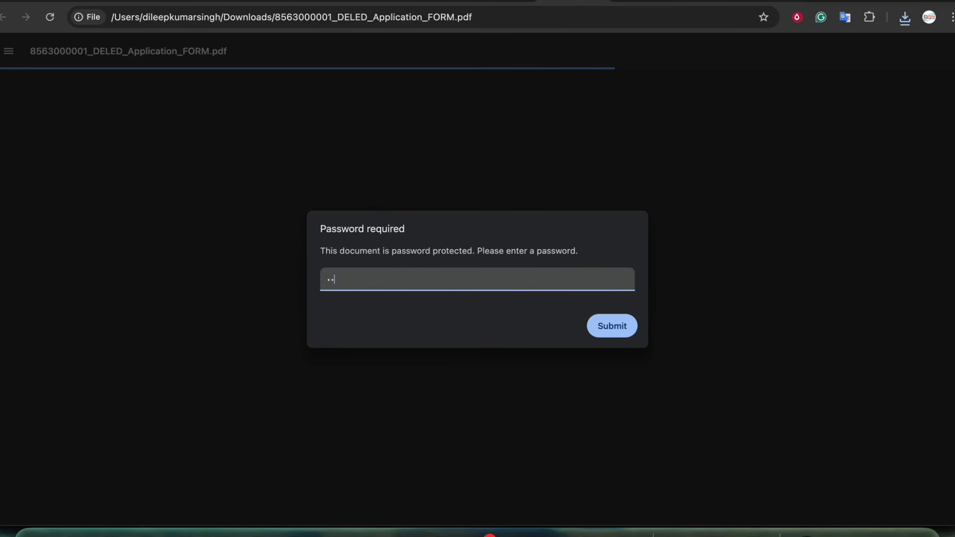
text(•••)
key(Return)
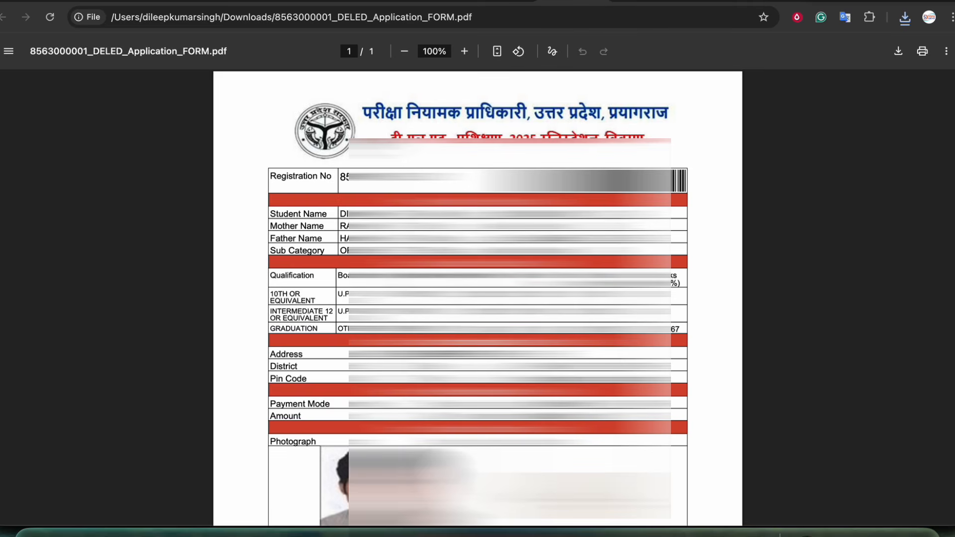
Return to the candidate home page and check that fee, form and image steps show OK
click(502, 2)
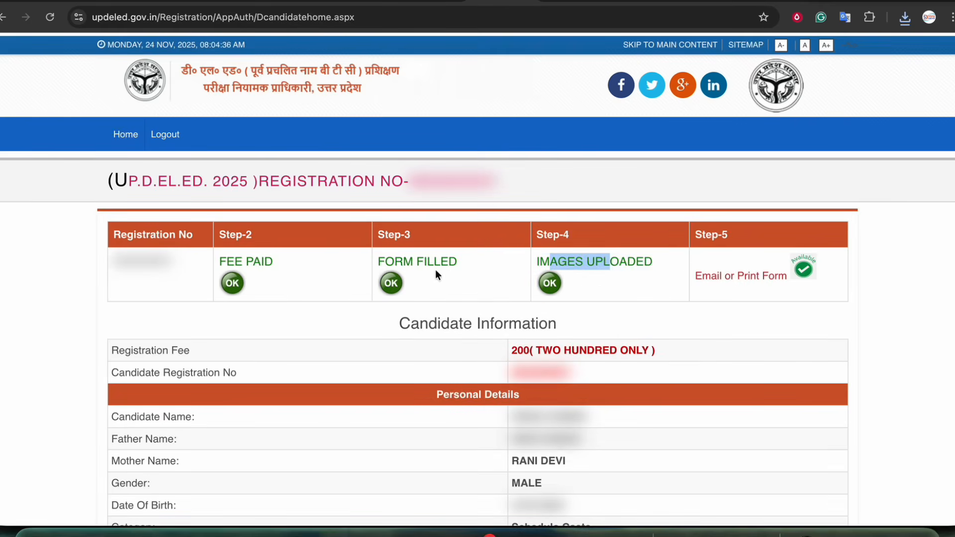
scroll(427, 336, down, 4)
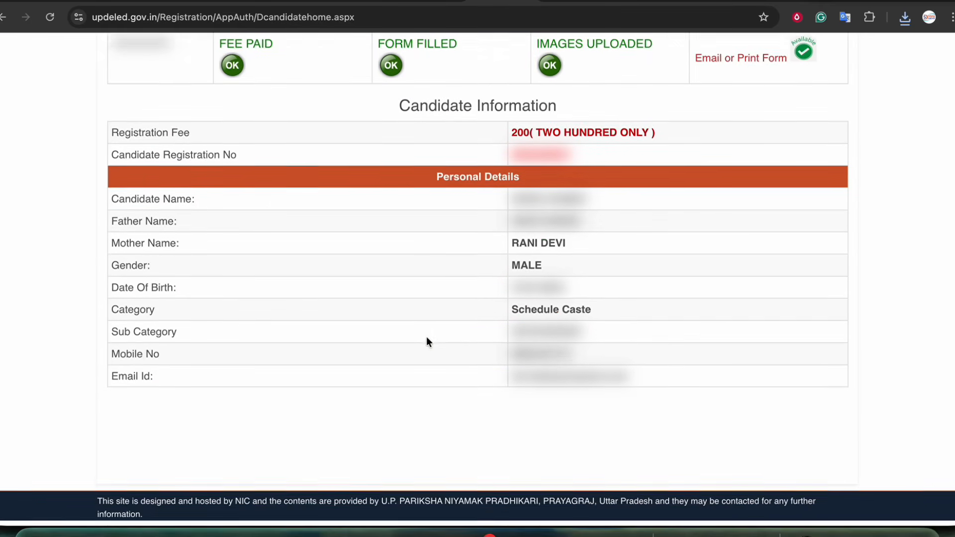
scroll(426, 336, up, 4)
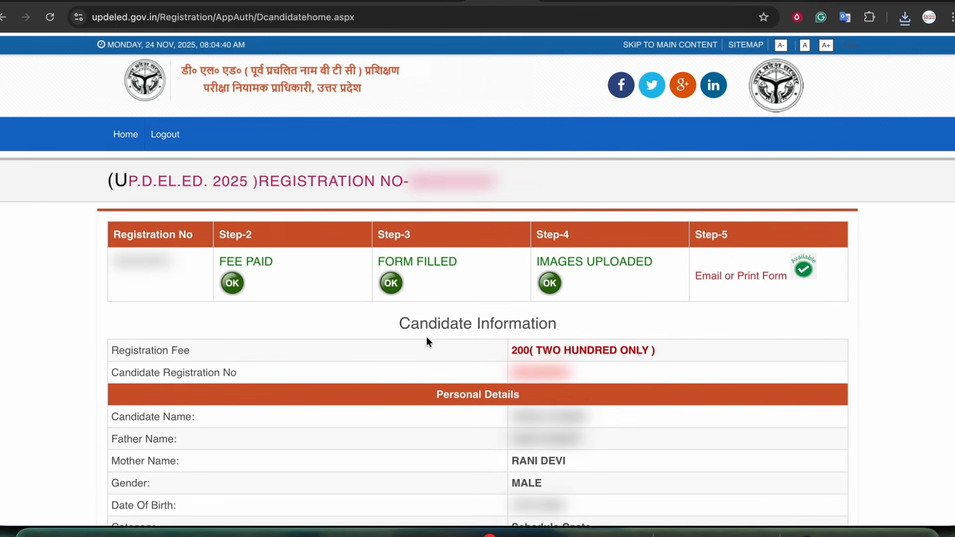